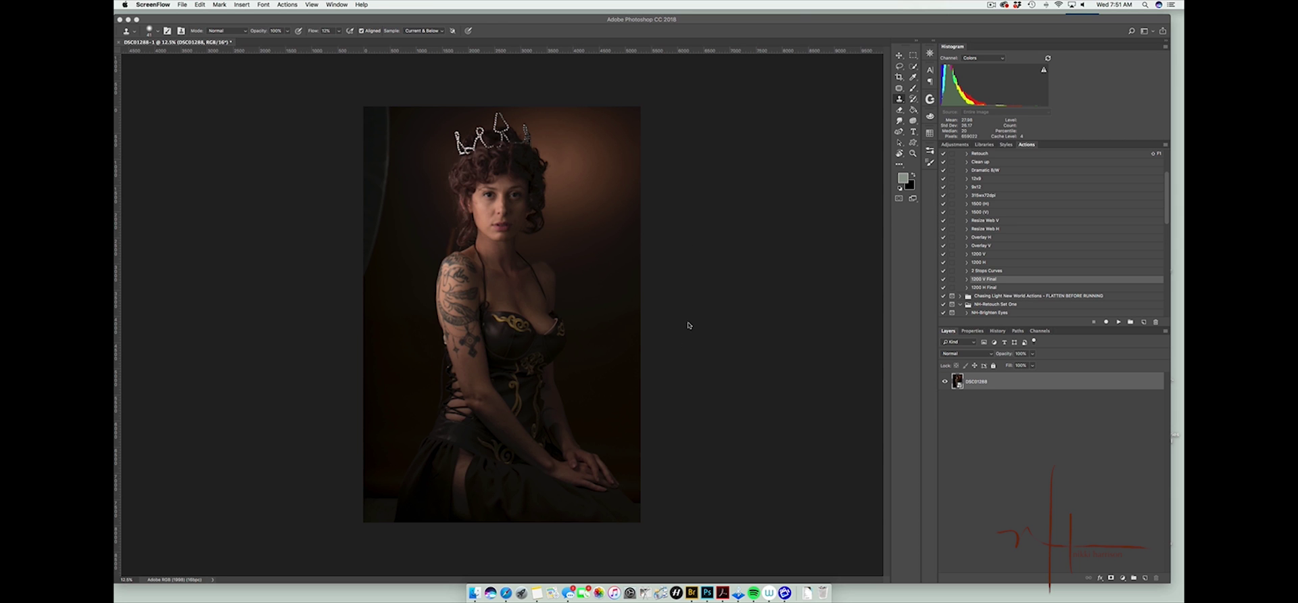
Flatten the portrait image and duplicate its background as a new layer
{"action": "left_click", "coordinate": [693, 34]}
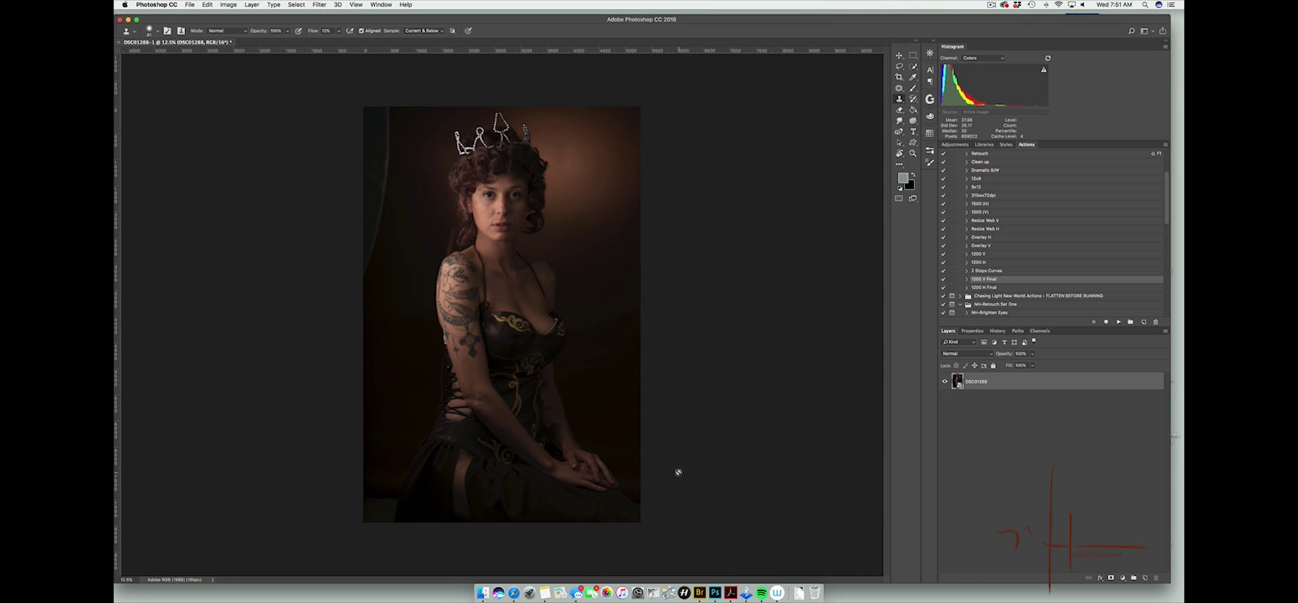
{"action": "key", "text": "super+equal"}
{"action": "key", "text": "super+equal"}
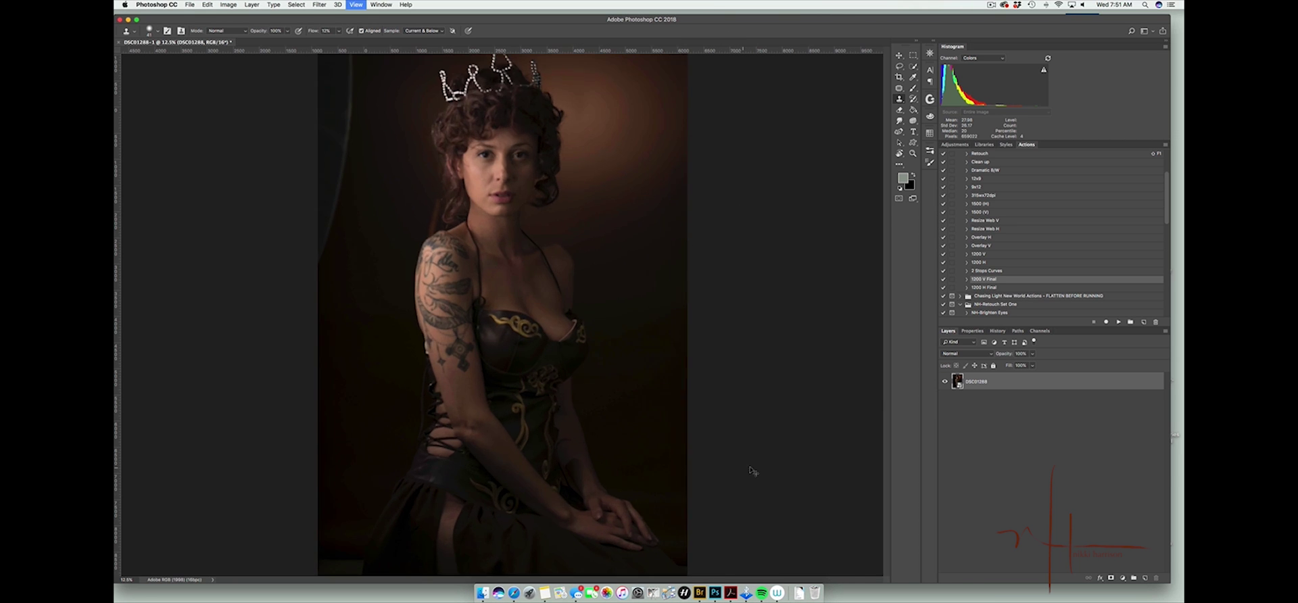
{"action": "key", "text": "super+equal"}
{"action": "key", "text": "super+equal"}
{"action": "left_click_drag", "start_coordinate": [543, 171], "coordinate": [585, 519]}
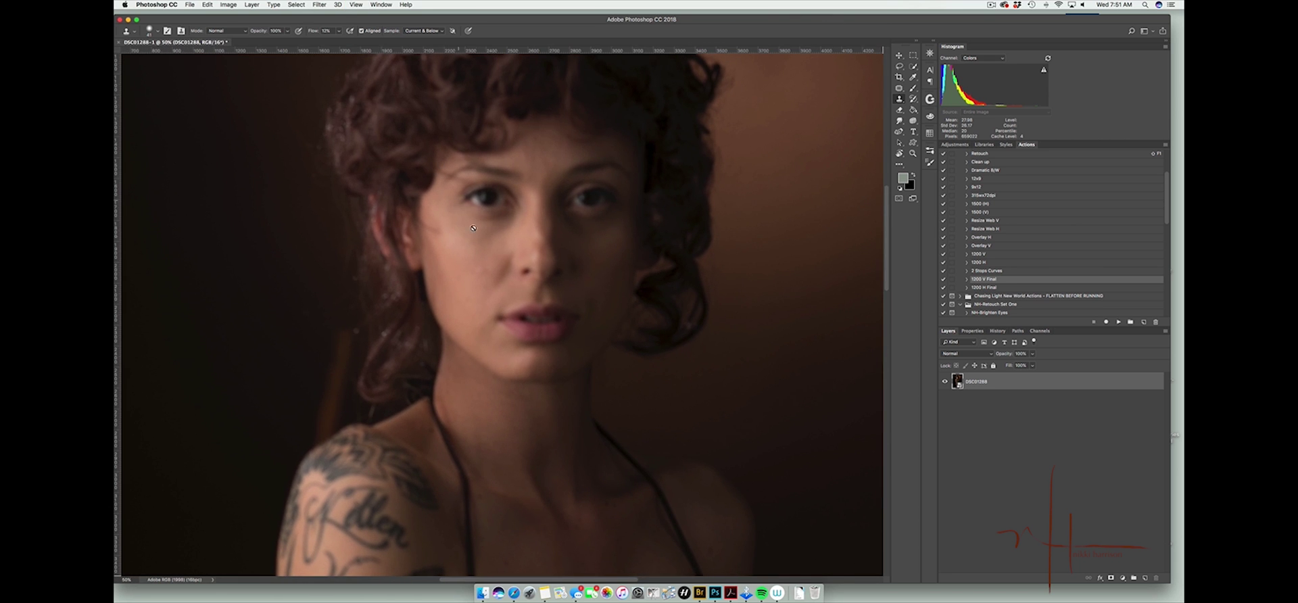
{"action": "left_click", "coordinate": [251, 5]}
{"action": "left_click", "coordinate": [291, 329]}
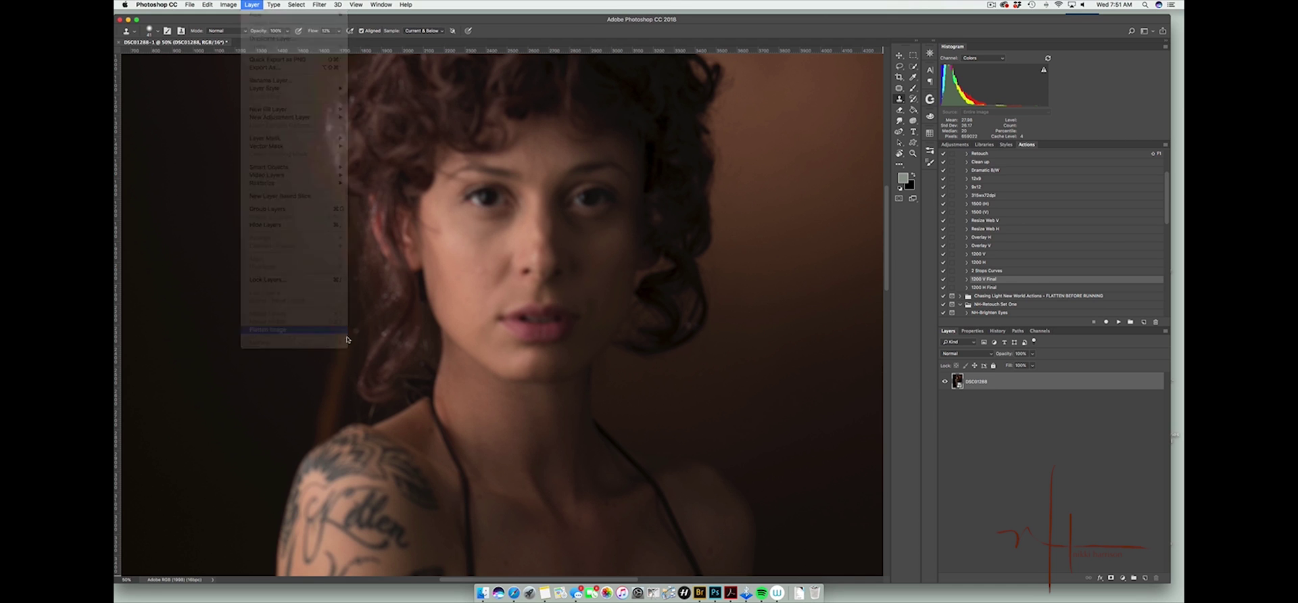
{"action": "key", "text": "super+j"}
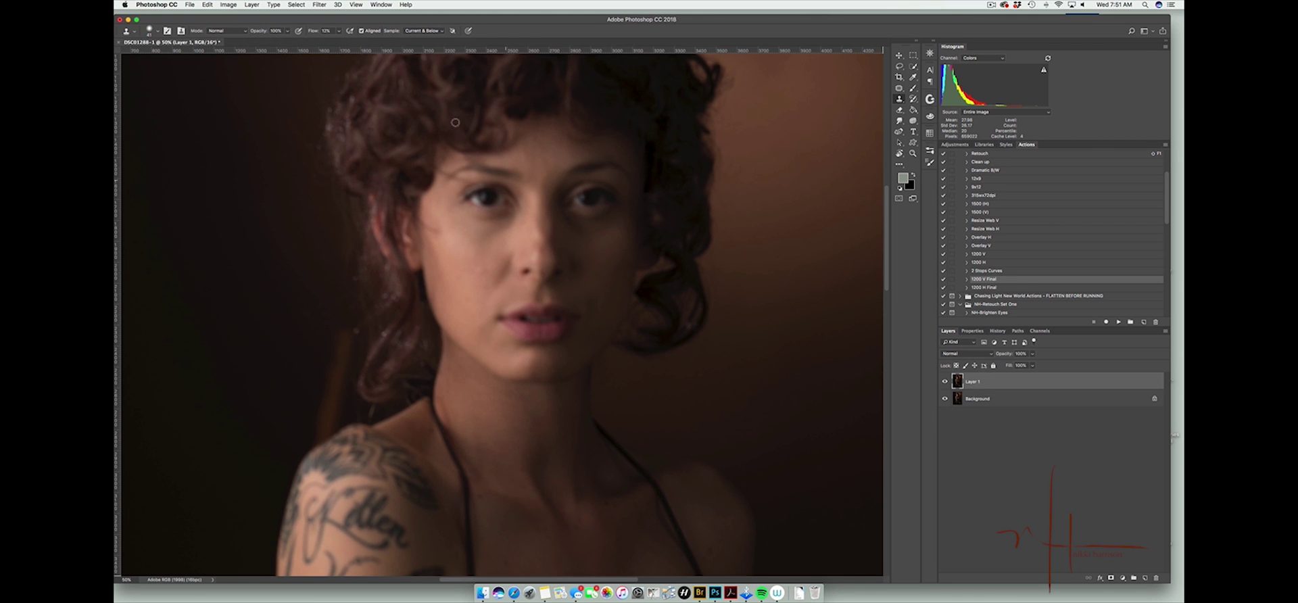
Open Shake Reduction on the duplicate layer, place the blur estimation region over the face, and set smoothing to 15% and blur trace bounds to 115 px
{"action": "left_click", "coordinate": [319, 5]}
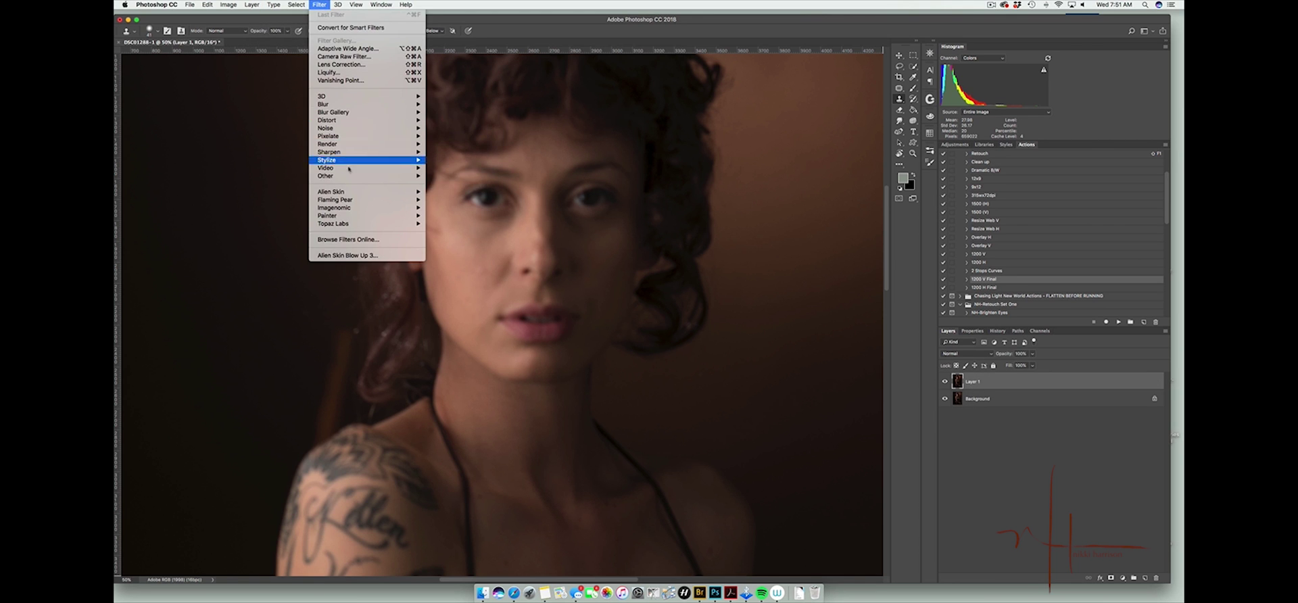
{"action": "mouse_move", "coordinate": [352, 178]}
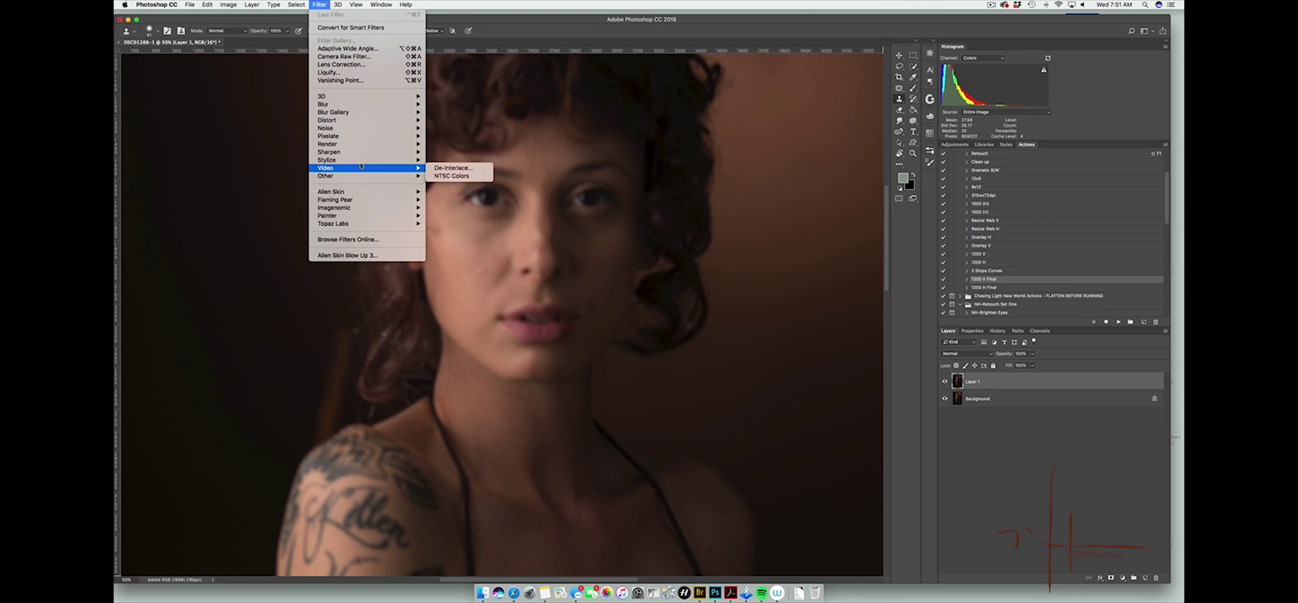
{"action": "mouse_move", "coordinate": [364, 154]}
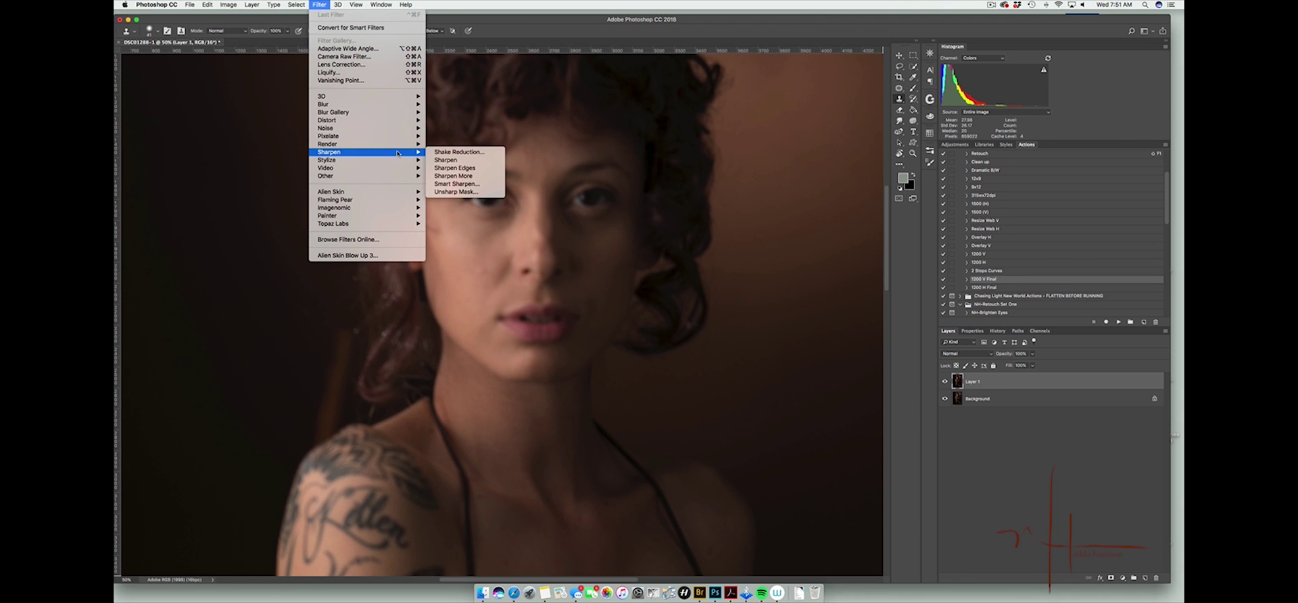
{"action": "left_click", "coordinate": [459, 152]}
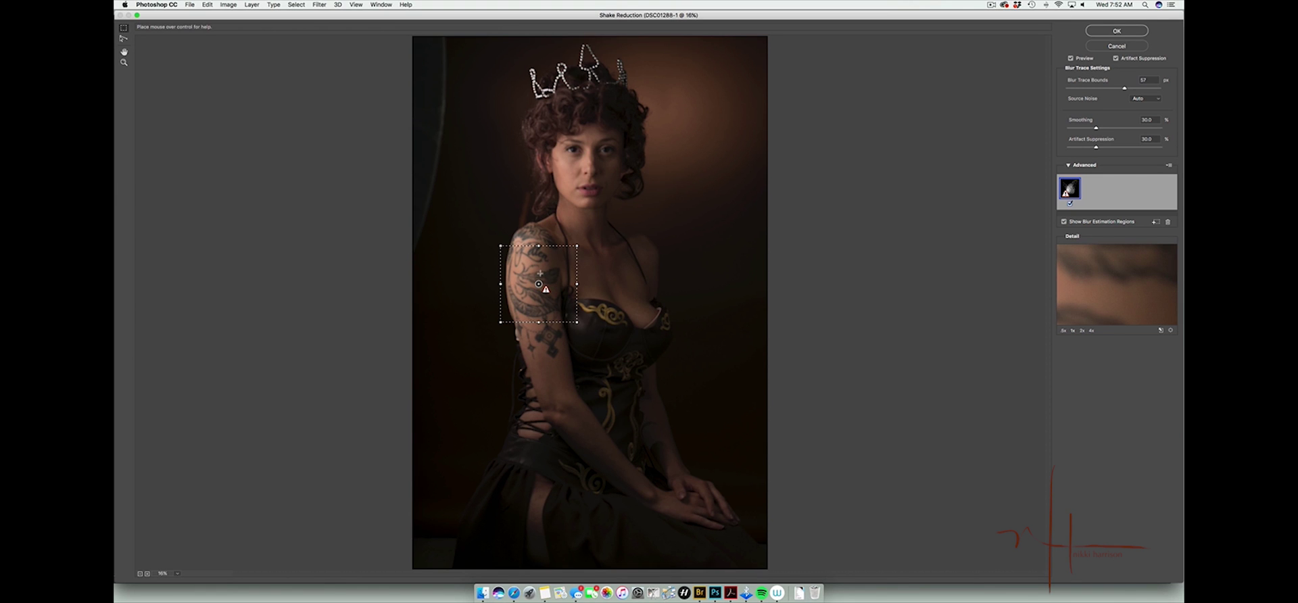
{"action": "left_click_drag", "start_coordinate": [539, 284], "coordinate": [587, 158]}
{"action": "left_click_drag", "start_coordinate": [1096, 128], "coordinate": [1085, 130]}
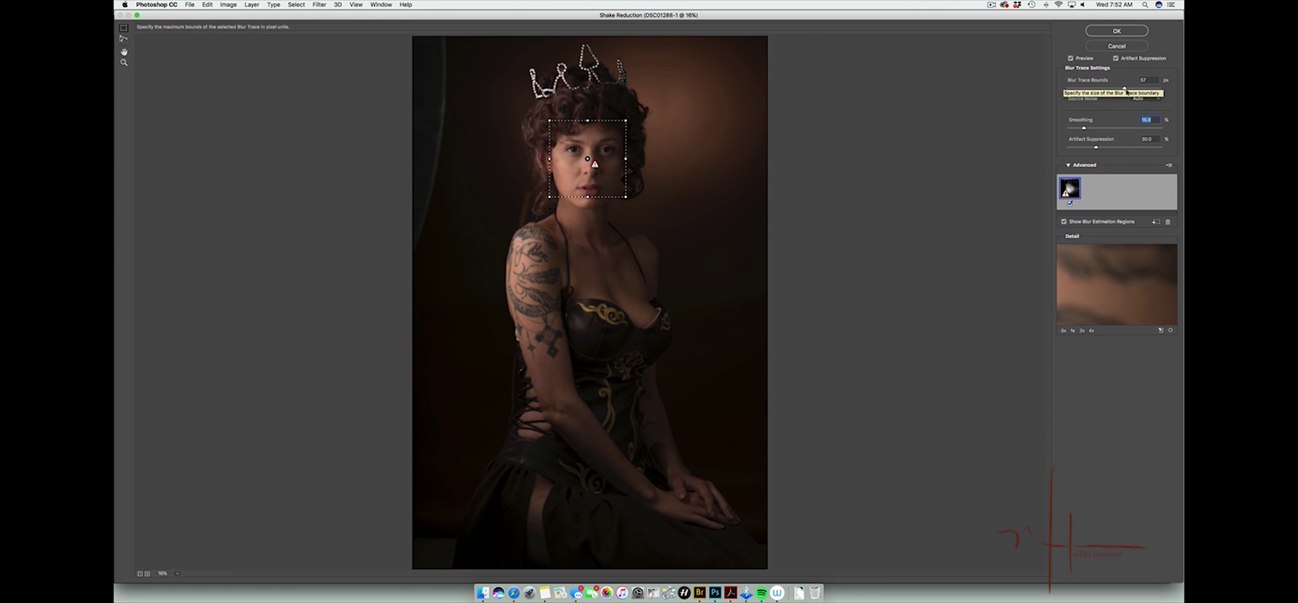
{"action": "left_click_drag", "start_coordinate": [1125, 89], "coordinate": [1141, 90]}
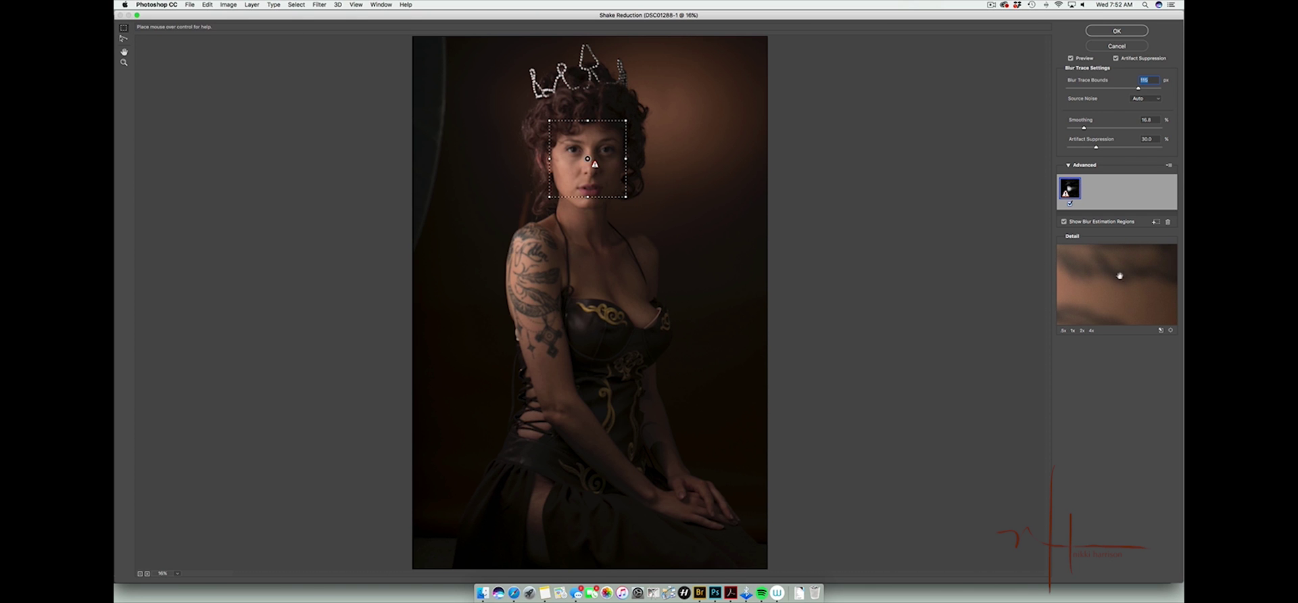
Fine-tune the blur estimation region's position over the face and set the blur trace bounds to 194 px
{"action": "key", "text": "super+equal"}
{"action": "key", "text": "super+equal"}
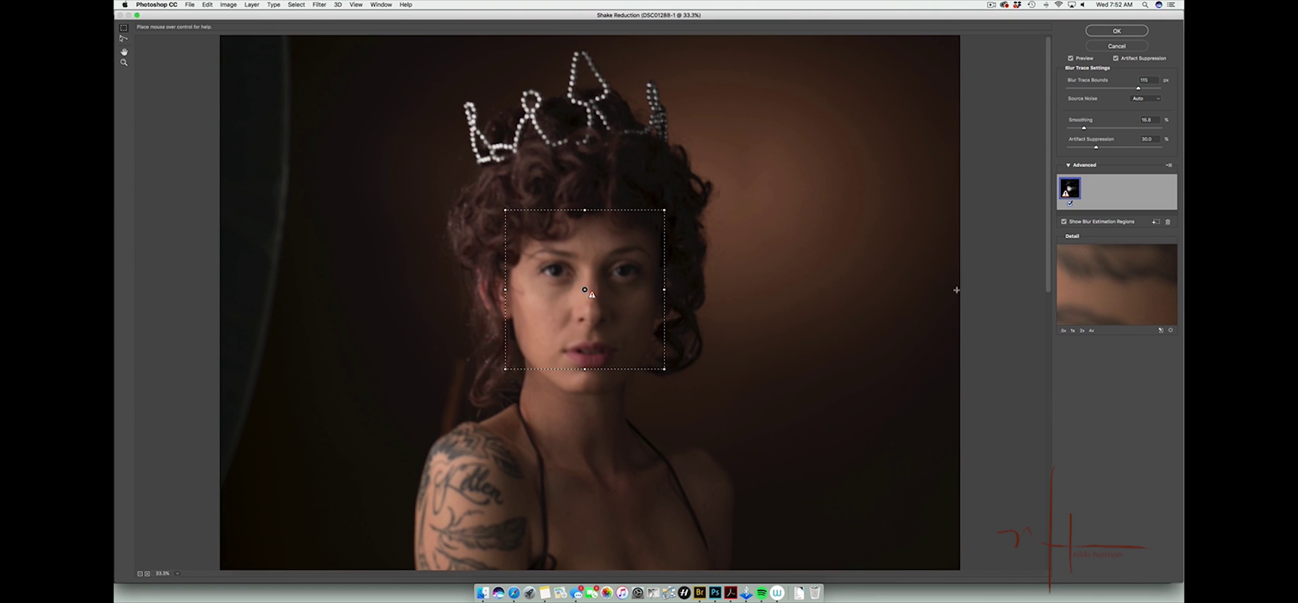
{"action": "mouse_move", "coordinate": [585, 291]}
{"action": "left_mouse_down"}
{"action": "mouse_move", "coordinate": [605, 306]}
{"action": "mouse_move", "coordinate": [735, 280]}
{"action": "mouse_move", "coordinate": [404, 309]}
{"action": "mouse_move", "coordinate": [643, 290]}
{"action": "mouse_move", "coordinate": [597, 291]}
{"action": "left_mouse_up"}
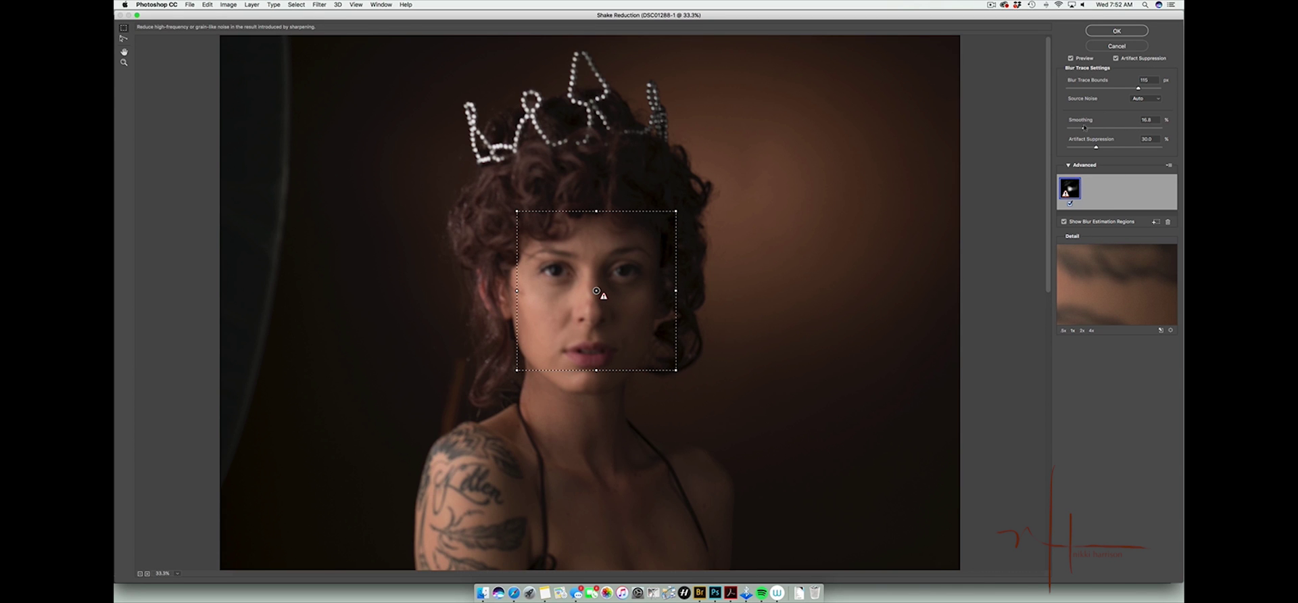
{"action": "left_click_drag", "start_coordinate": [1139, 88], "coordinate": [1156, 88]}
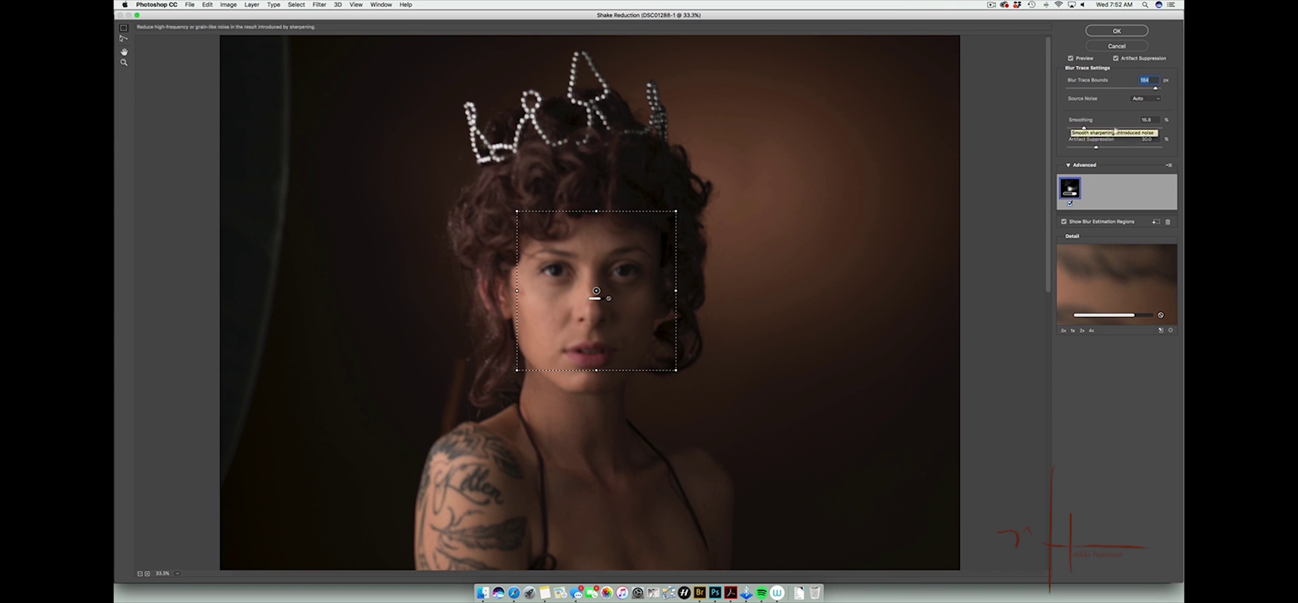
Apply Shake Reduction with artifact suppression and smoothing both at 5%, and compare the filtered layer against the original
{"action": "left_click_drag", "start_coordinate": [1096, 147], "coordinate": [1128, 148]}
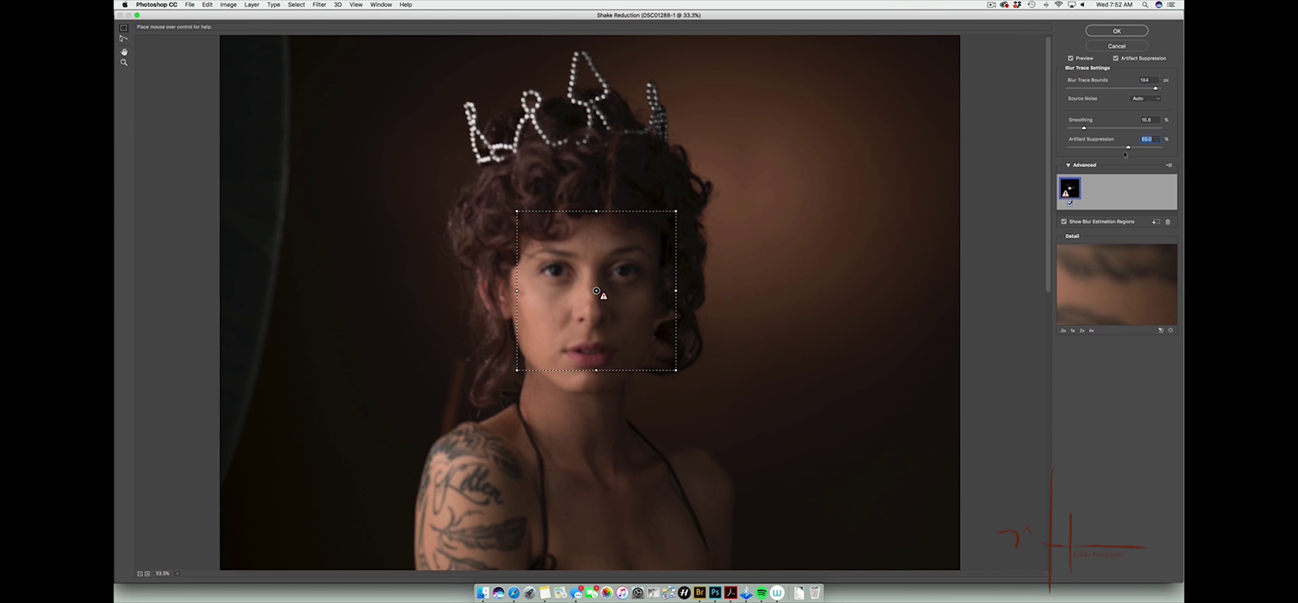
{"action": "left_click_drag", "start_coordinate": [1072, 148], "coordinate": [1071, 148]}
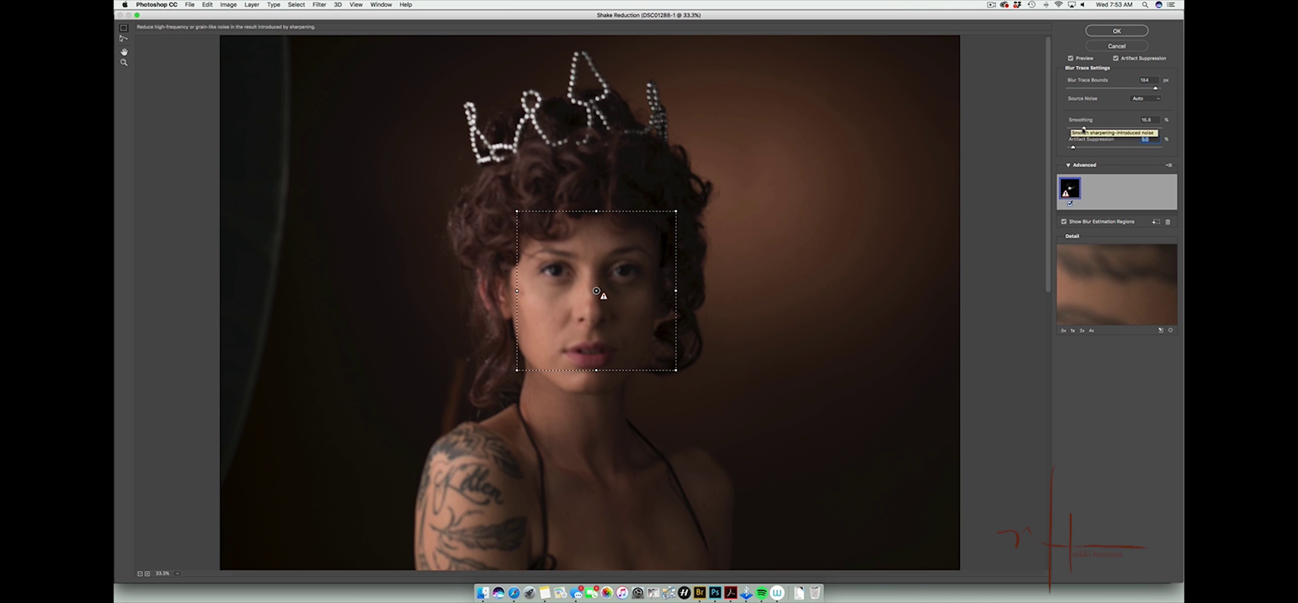
{"action": "left_click_drag", "start_coordinate": [1083, 128], "coordinate": [1072, 130]}
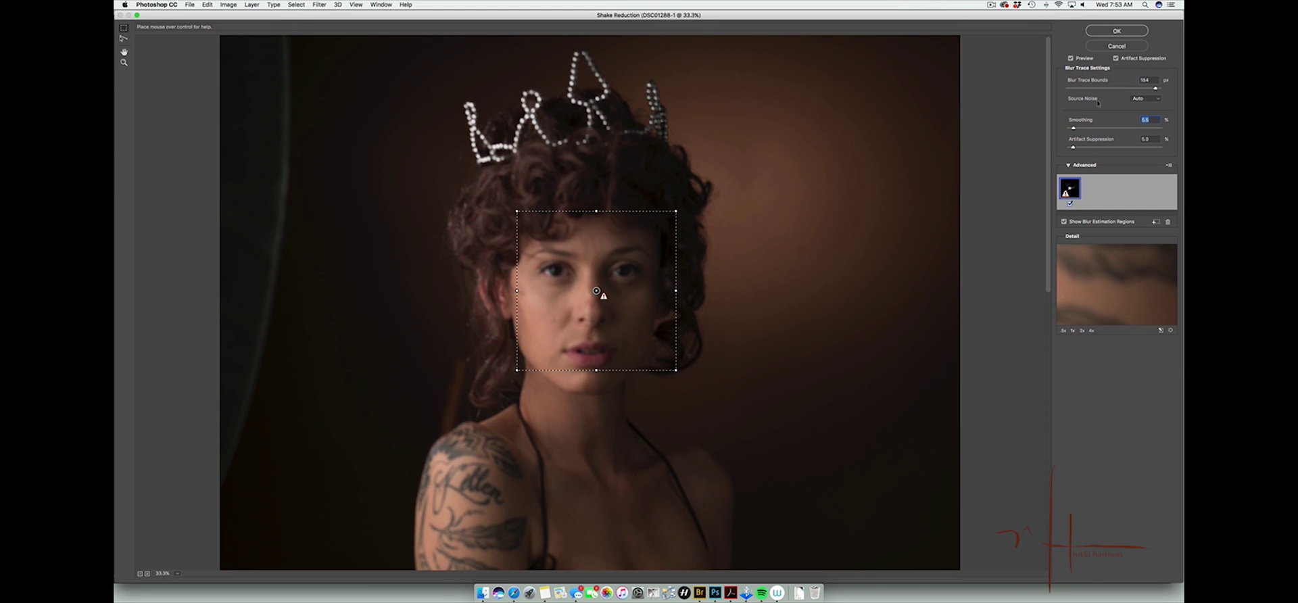
{"action": "left_click", "coordinate": [1105, 32]}
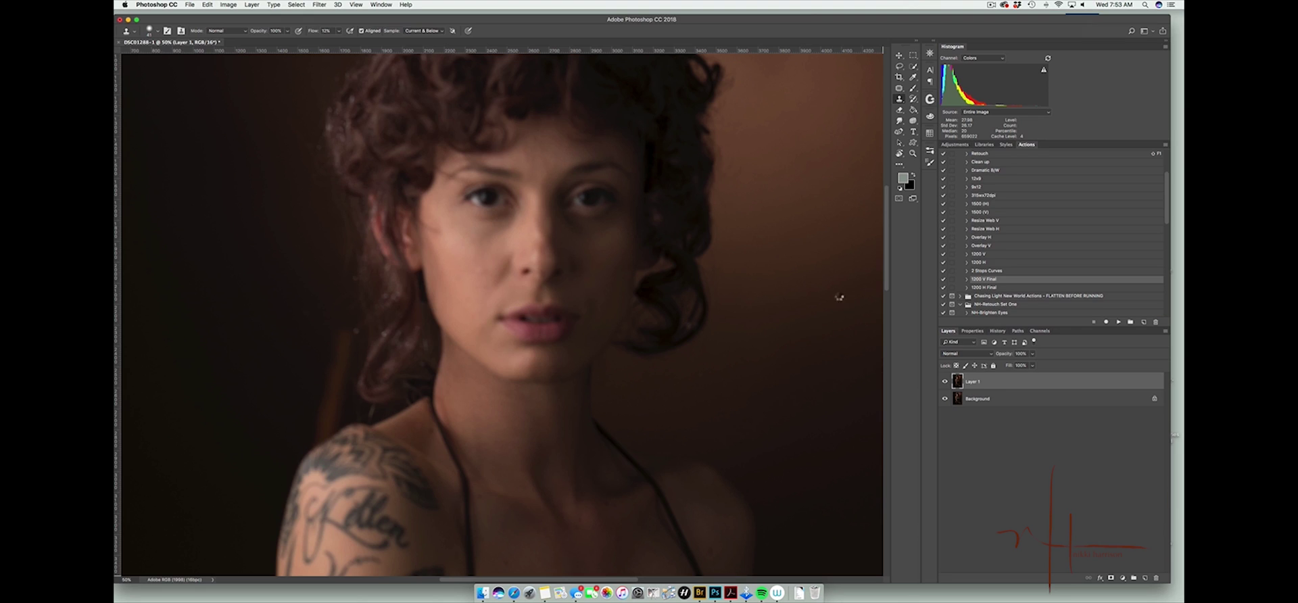
{"action": "left_click", "coordinate": [945, 382]}
{"action": "left_click", "coordinate": [946, 382]}
{"action": "left_click", "coordinate": [946, 382]}
{"action": "left_click", "coordinate": [947, 382]}
Add a new empty layer and set up the Brush tool with the hair preset at 11% flow
{"action": "left_click", "coordinate": [1145, 578]}
{"action": "key", "text": "b"}
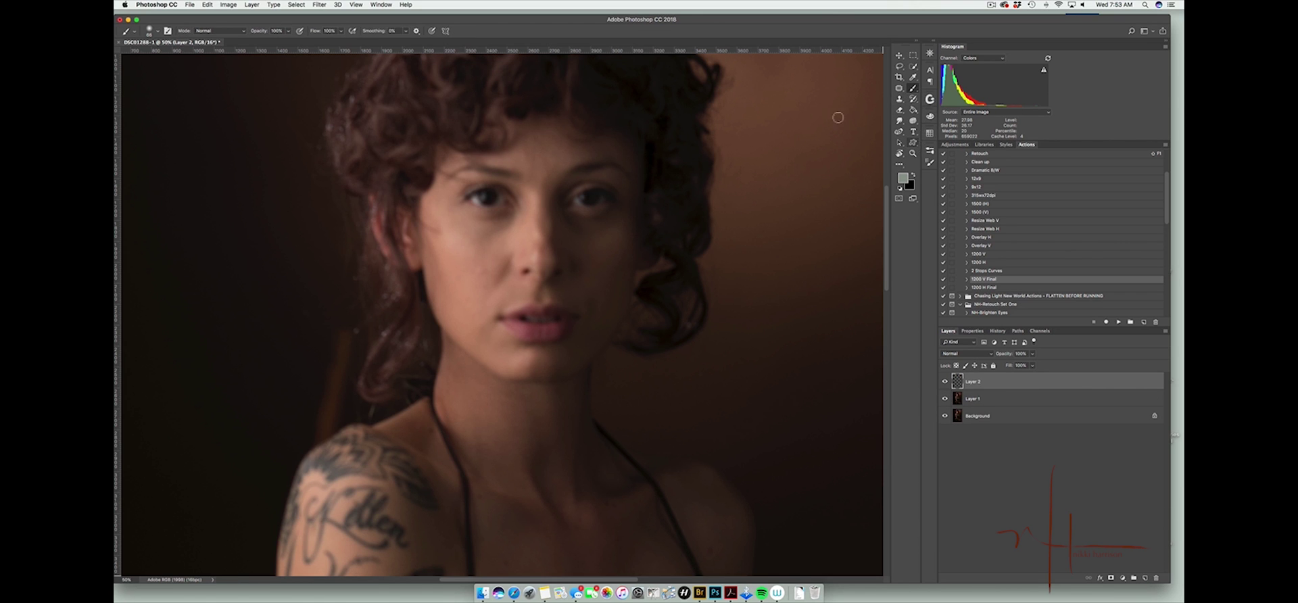
{"action": "left_click", "coordinate": [340, 31]}
{"action": "left_click_drag", "start_coordinate": [339, 43], "coordinate": [305, 42]}
{"action": "left_click", "coordinate": [149, 31]}
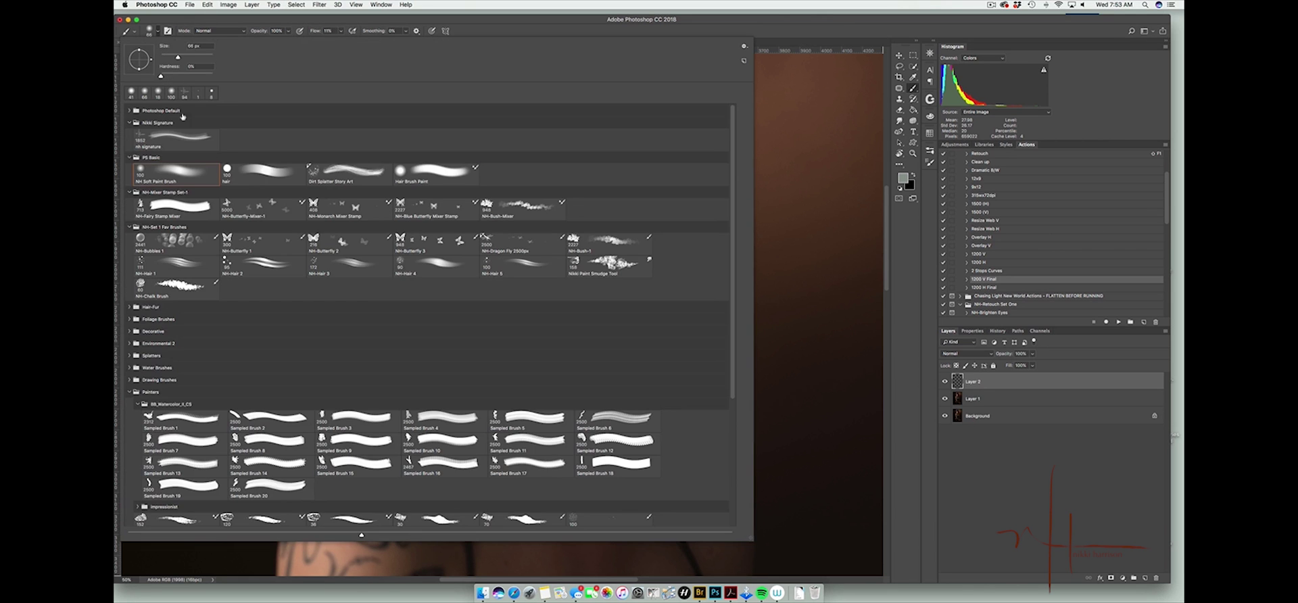
{"action": "left_click", "coordinate": [262, 172]}
{"action": "left_click", "coordinate": [595, 31]}
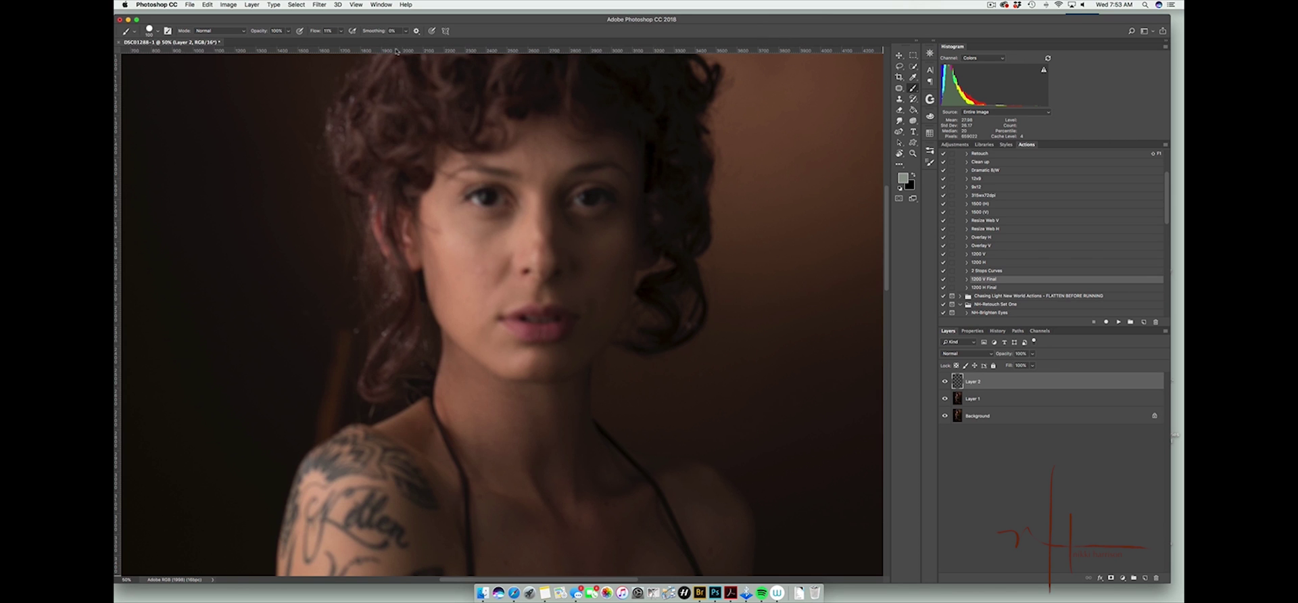
Set the brush flow to 5%, reduce the brush size, and restore the default black and white colors
{"action": "left_click_drag", "start_coordinate": [575, 223], "coordinate": [554, 225]}
{"action": "key", "text": "super+equal"}
{"action": "mouse_move", "coordinate": [463, 247]}
{"action": "left_mouse_down"}
{"action": "mouse_move", "coordinate": [533, 313]}
{"action": "mouse_move", "coordinate": [558, 296]}
{"action": "left_mouse_up"}
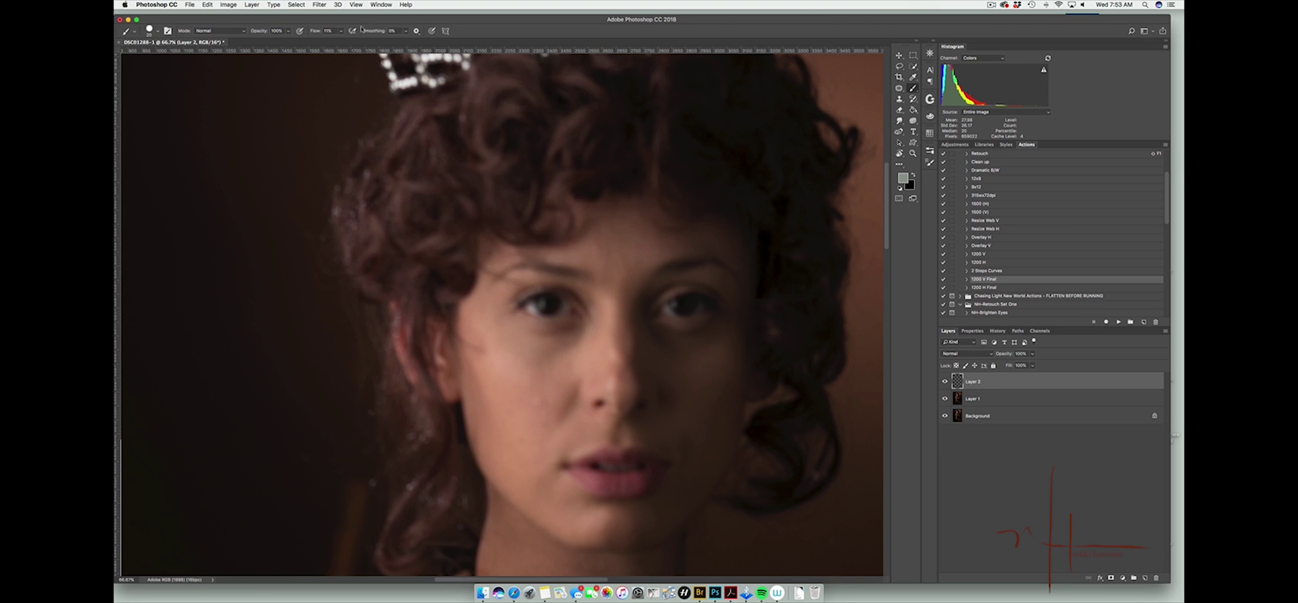
{"action": "left_click", "coordinate": [328, 30]}
{"action": "type", "text": "5"}
{"action": "left_click", "coordinate": [550, 293], "text": "alt"}
{"action": "key", "text": "bracketleft"}
{"action": "left_click", "coordinate": [764, 270], "text": "alt"}
{"action": "left_click", "coordinate": [900, 188]}
Paint darker, more defined hair strokes over both eyebrows with a small brush
{"action": "left_click", "coordinate": [677, 261], "text": "alt"}
{"action": "left_click", "coordinate": [732, 205], "text": "alt"}
{"action": "left_click_drag", "start_coordinate": [661, 380], "coordinate": [594, 298]}
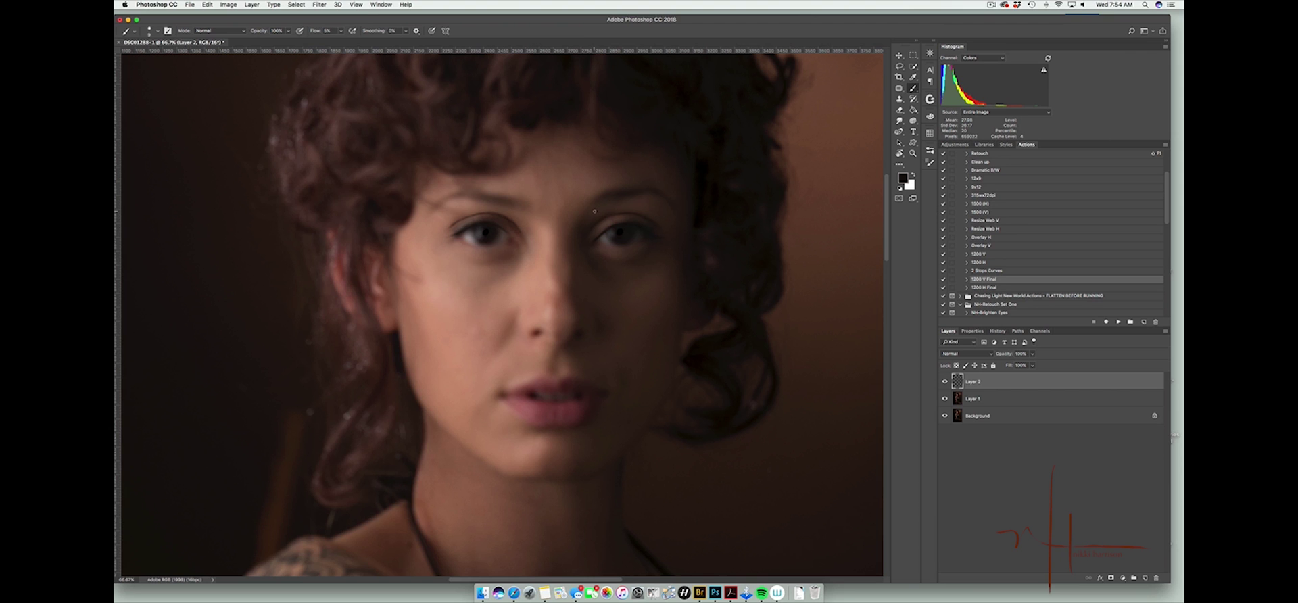
{"action": "key", "text": "bracketright"}
{"action": "key", "text": "bracketright"}
{"action": "left_click_drag", "start_coordinate": [467, 195], "coordinate": [413, 218]}
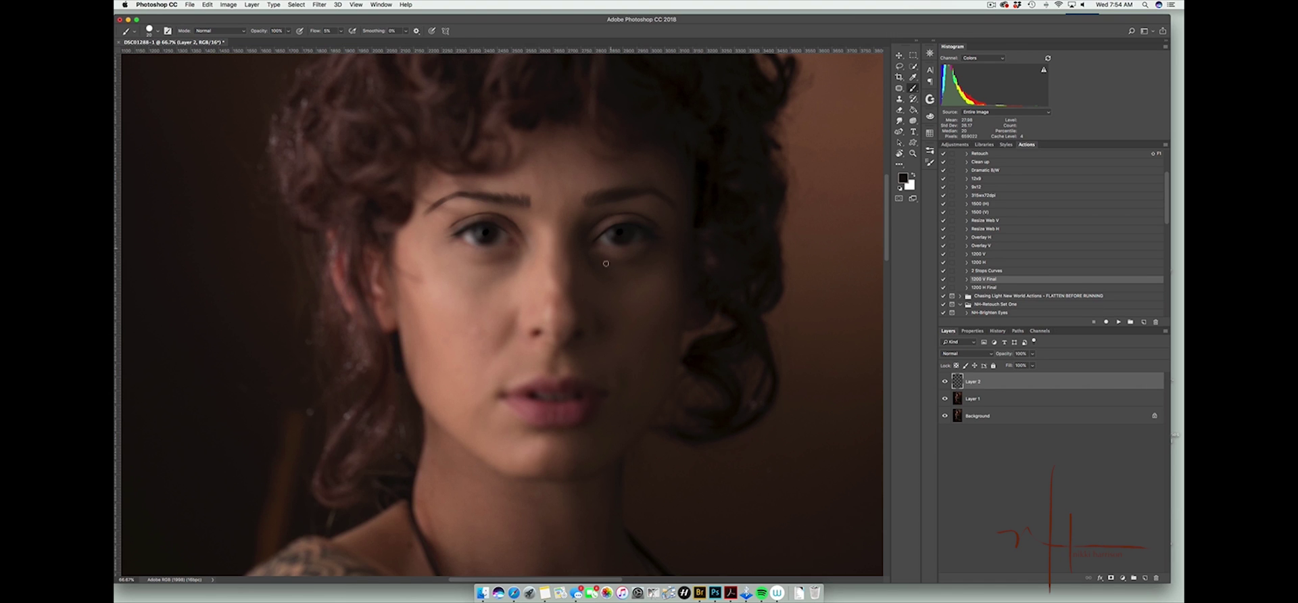
Switch to the NH Soft Paint Brush and paint sampled skin tone over the stray hair and uneven skin on the lit cheek
{"action": "left_click", "coordinate": [538, 400], "text": "alt"}
{"action": "left_click", "coordinate": [534, 410], "text": "alt"}
{"action": "left_click", "coordinate": [157, 31]}
{"action": "left_click", "coordinate": [195, 172]}
{"action": "left_click", "coordinate": [819, 27]}
{"action": "left_click", "coordinate": [465, 337], "text": "alt"}
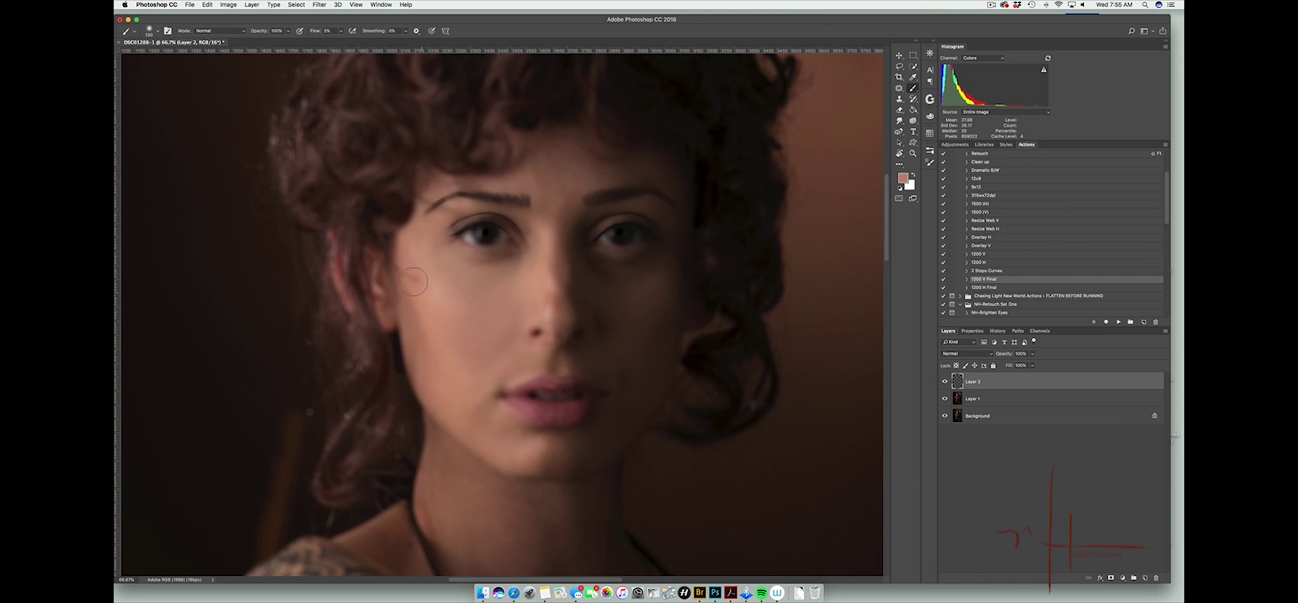
{"action": "left_click_drag", "start_coordinate": [419, 281], "coordinate": [411, 260]}
Shrink the brush and smooth the side and tip of the nose with sampled skin tones
{"action": "left_click", "coordinate": [430, 313], "text": "alt"}
{"action": "key", "text": "bracketleft"}
{"action": "key", "text": "bracketleft"}
{"action": "key", "text": "bracketleft"}
{"action": "key", "text": "bracketleft"}
{"action": "key", "text": "bracketleft"}
{"action": "key", "text": "bracketleft"}
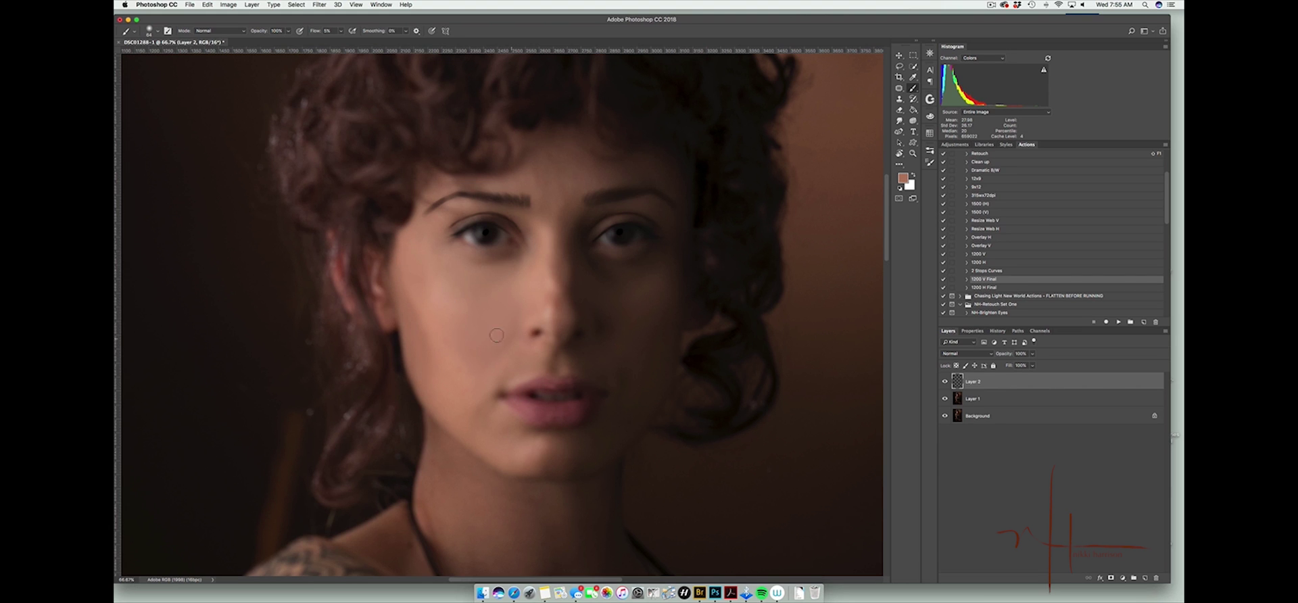
{"action": "left_click", "coordinate": [550, 291], "text": "alt"}
{"action": "left_click", "coordinate": [548, 310], "text": "ctrl+alt"}
{"action": "left_click_drag", "start_coordinate": [547, 310], "coordinate": [538, 310]}
Paint sampled skin tones beneath the lit eyebrow and along the bridge of the nose
{"action": "left_click", "coordinate": [558, 319], "text": "alt"}
{"action": "mouse_move", "coordinate": [539, 229]}
{"action": "left_mouse_down"}
{"action": "mouse_move", "coordinate": [571, 182]}
{"action": "mouse_move", "coordinate": [455, 187]}
{"action": "mouse_move", "coordinate": [429, 198]}
{"action": "mouse_move", "coordinate": [441, 213]}
{"action": "left_mouse_up"}
{"action": "left_click", "coordinate": [518, 263], "text": "alt"}
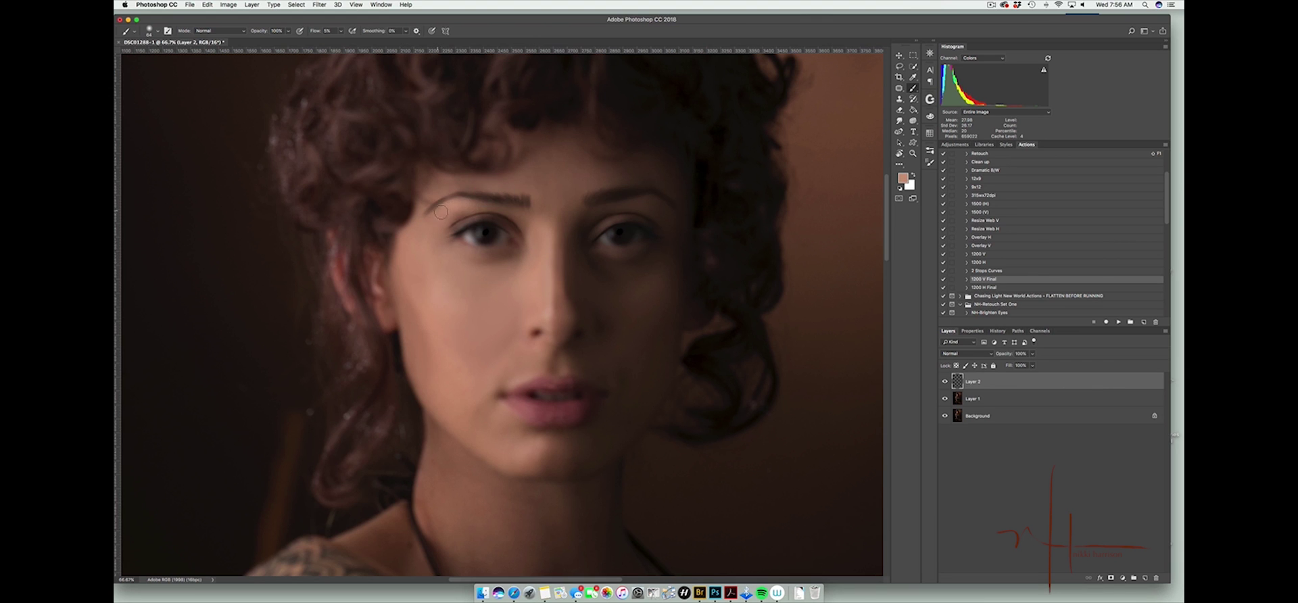
{"action": "left_click_drag", "start_coordinate": [553, 283], "coordinate": [553, 297]}
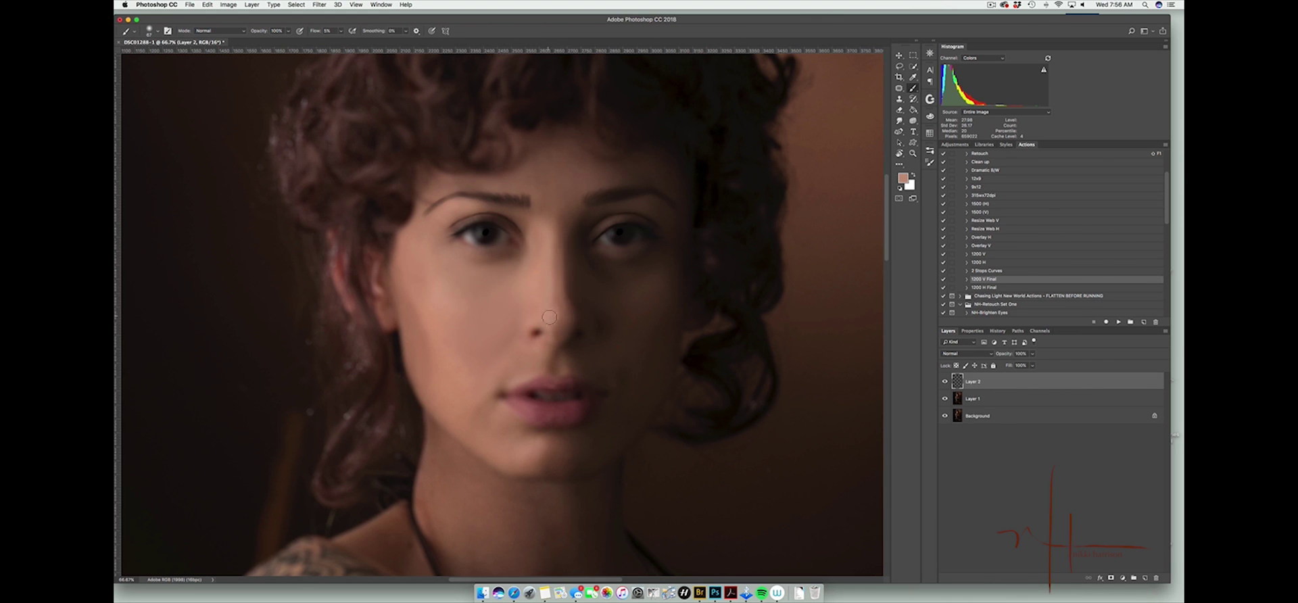
{"action": "left_click", "coordinate": [536, 286], "text": "alt"}
{"action": "left_click_drag", "start_coordinate": [529, 228], "coordinate": [541, 270]}
Sample tones under the eyes, enlarge the brush, and paint soft shading on the shadowed cheek beside the mouth
{"action": "left_click", "coordinate": [601, 261], "text": "alt"}
{"action": "left_click", "coordinate": [517, 254], "text": "alt"}
{"action": "left_click", "coordinate": [600, 257], "text": "alt"}
{"action": "left_click", "coordinate": [613, 288], "text": "alt"}
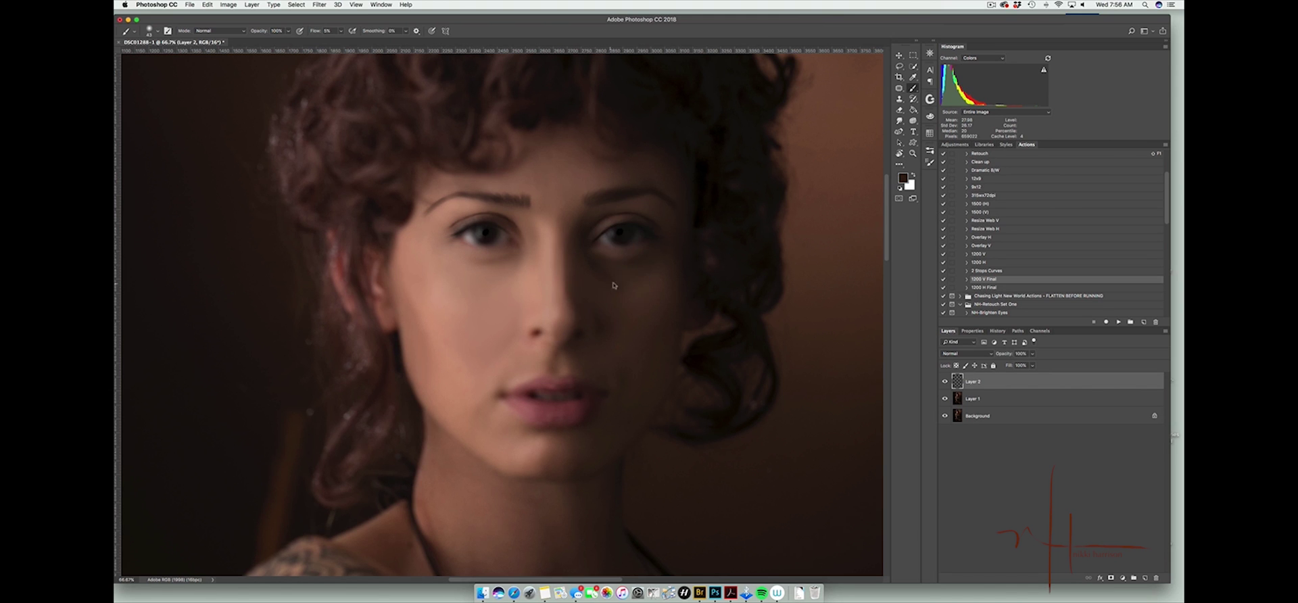
{"action": "key", "text": "bracketright"}
{"action": "key", "text": "bracketright"}
{"action": "key", "text": "bracketright"}
{"action": "key", "text": "bracketright"}
{"action": "left_click_drag", "start_coordinate": [639, 337], "coordinate": [618, 384]}
Enlarge the brush further and smooth the shadowed side of the face below the eye with a sampled dark tone
{"action": "key", "text": "bracketright"}
{"action": "key", "text": "bracketright"}
{"action": "key", "text": "bracketright"}
{"action": "key", "text": "bracketright"}
{"action": "left_click", "coordinate": [687, 261], "text": "alt"}
{"action": "mouse_move", "coordinate": [658, 278]}
{"action": "left_mouse_down"}
{"action": "mouse_move", "coordinate": [629, 299]}
{"action": "mouse_move", "coordinate": [662, 277]}
{"action": "left_mouse_up"}
{"action": "left_click", "coordinate": [643, 366], "text": "alt"}
Sample the skin tone between the eyes, choose a lighter foreground tint from it, and return to the Brush tool
{"action": "key", "text": "i"}
{"action": "left_click", "coordinate": [572, 247]}
{"action": "left_click", "coordinate": [903, 178]}
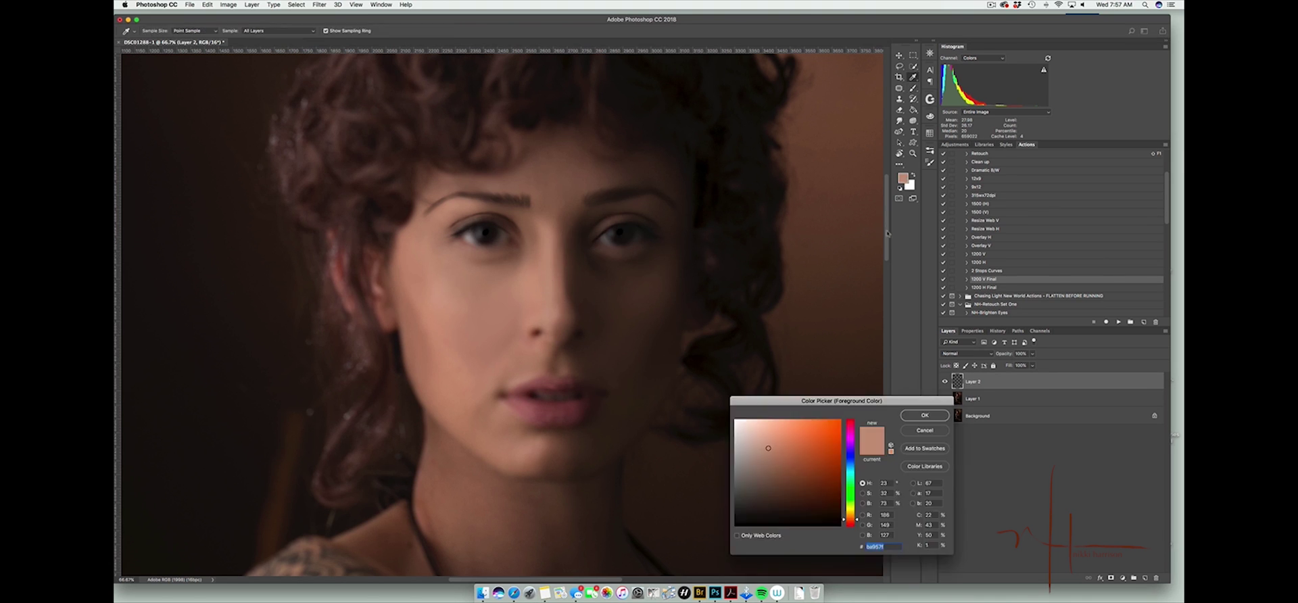
{"action": "left_click", "coordinate": [914, 415]}
{"action": "key", "text": "b"}
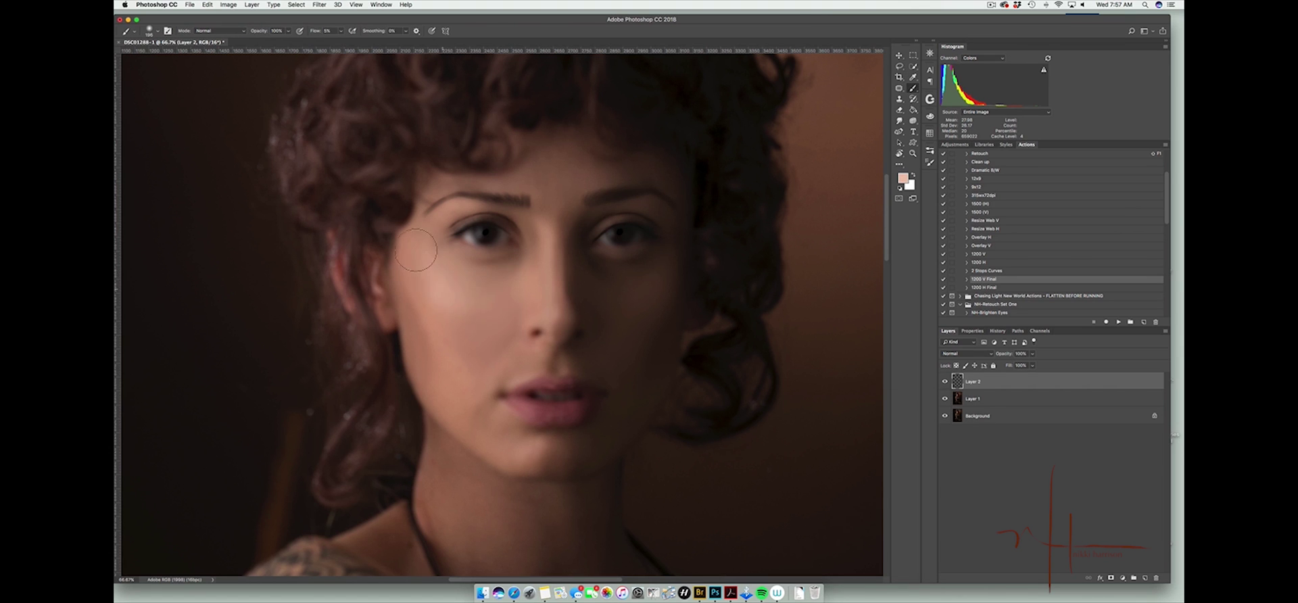
Reduce the brush size considerably and paint light highlights around the nose with the lighter skin tint
{"action": "key", "text": "bracketleft"}
{"action": "key", "text": "bracketleft"}
{"action": "key", "text": "bracketleft"}
{"action": "key", "text": "bracketleft"}
{"action": "key", "text": "bracketleft"}
{"action": "key", "text": "bracketleft"}
{"action": "key", "text": "bracketleft"}
{"action": "key", "text": "bracketleft"}
{"action": "key", "text": "bracketleft"}
{"action": "key", "text": "bracketleft"}
{"action": "key", "text": "bracketleft"}
{"action": "key", "text": "bracketleft"}
{"action": "key", "text": "bracketleft"}
{"action": "key", "text": "bracketleft"}
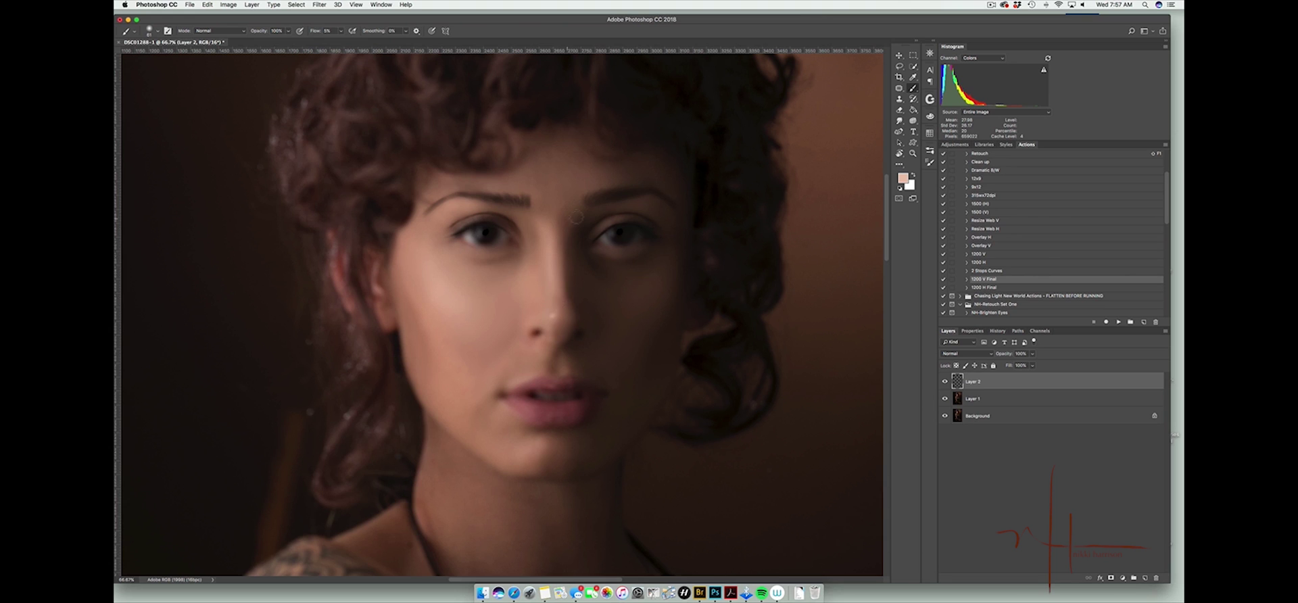
{"action": "left_click_drag", "start_coordinate": [551, 320], "coordinate": [552, 315]}
Sample the nose tone, pick a paler pink foreground color, and dab a small highlight on the nostril
{"action": "left_click", "coordinate": [566, 329], "text": "alt"}
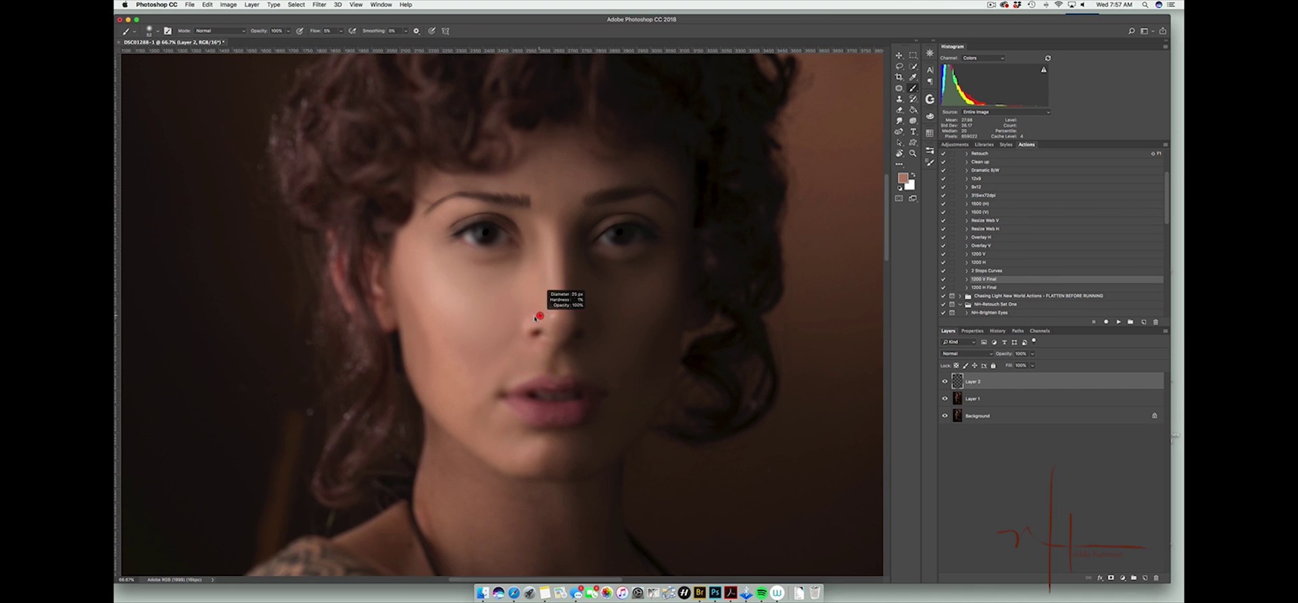
{"action": "left_click", "coordinate": [903, 179]}
{"action": "left_click", "coordinate": [755, 424]}
{"action": "key", "text": "Return"}
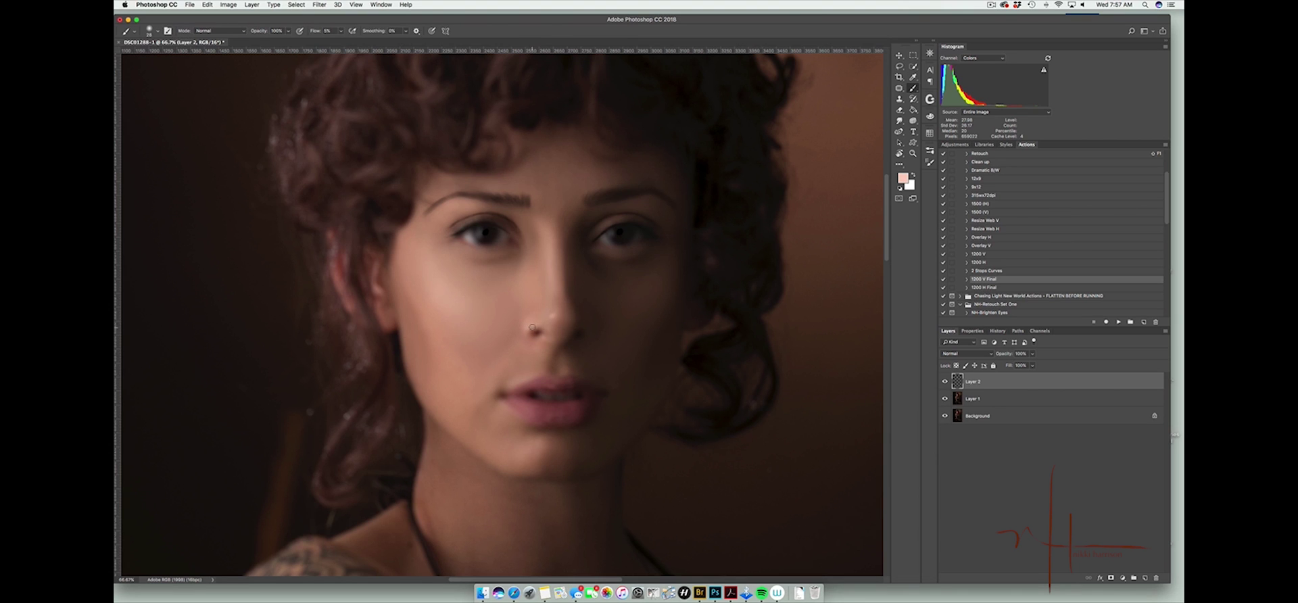
{"action": "left_click", "coordinate": [532, 330]}
Enlarge the brush and smooth the lit cheek and its edge beside the ear with skin tones sampled nearby
{"action": "left_click", "coordinate": [561, 265], "text": "alt"}
{"action": "left_click", "coordinate": [487, 398], "text": "alt"}
{"action": "left_click", "coordinate": [464, 407], "text": "alt"}
{"action": "key", "text": "]"}
{"action": "key", "text": "]"}
{"action": "key", "text": "]"}
{"action": "key", "text": "]"}
{"action": "key", "text": "]"}
{"action": "key", "text": "]"}
{"action": "left_click", "coordinate": [412, 305], "text": "alt"}
{"action": "mouse_move", "coordinate": [403, 279]}
{"action": "left_mouse_down"}
{"action": "mouse_move", "coordinate": [441, 389]}
{"action": "mouse_move", "coordinate": [428, 322]}
{"action": "left_mouse_up"}
{"action": "left_click", "coordinate": [464, 378], "text": "alt"}
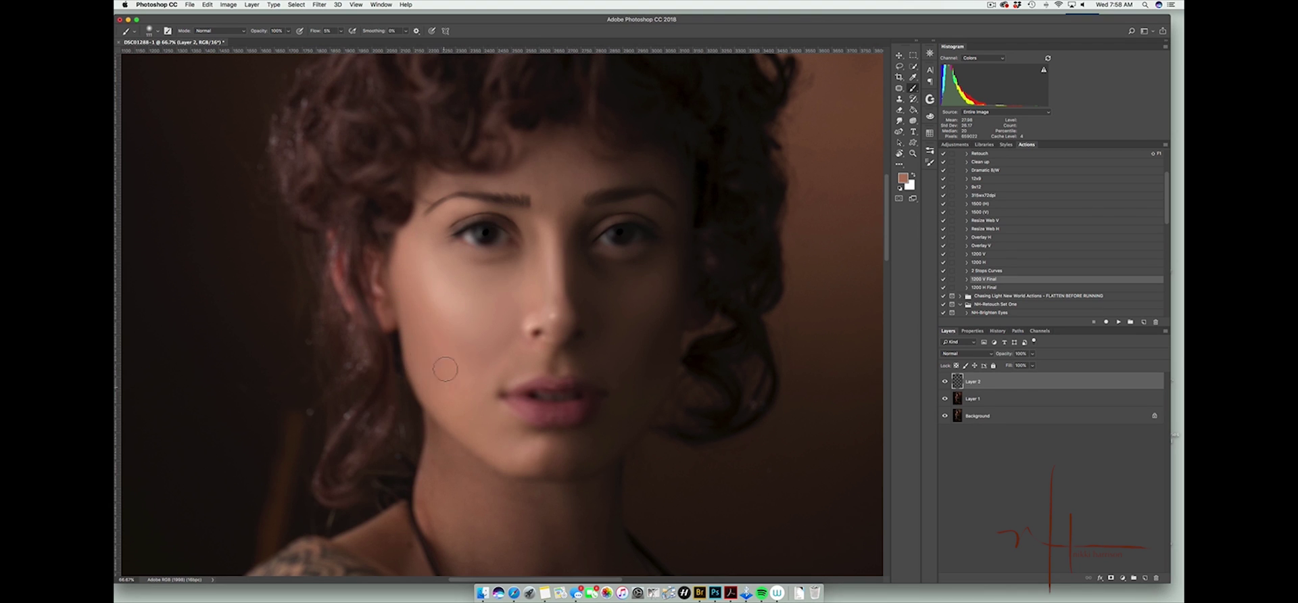
{"action": "mouse_move", "coordinate": [443, 369]}
{"action": "left_mouse_down"}
{"action": "mouse_move", "coordinate": [409, 310]}
{"action": "mouse_move", "coordinate": [431, 356]}
{"action": "left_mouse_up"}
Deepen the lid line and outer corner of the eye on the lit side with a sampled dark tone
{"action": "left_click", "coordinate": [396, 240], "text": "alt"}
{"action": "left_click_drag", "start_coordinate": [523, 222], "coordinate": [510, 222]}
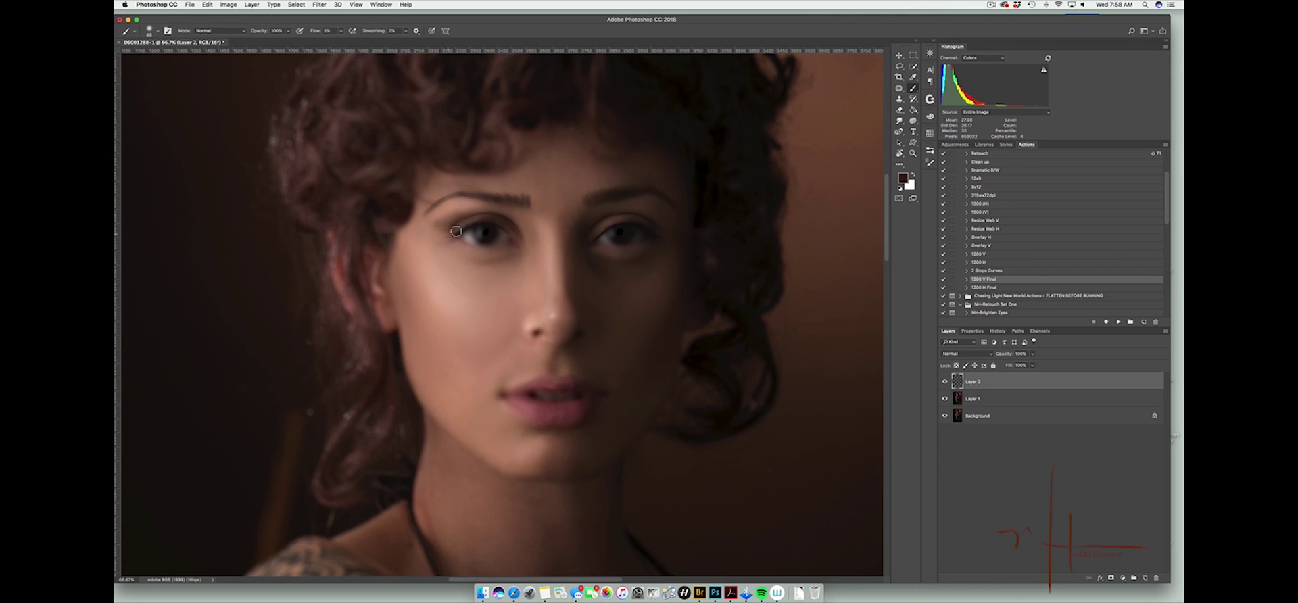
{"action": "left_click", "coordinate": [445, 214], "text": "alt"}
Try shading beside the eye with a larger brush and a near-black tone sampled from the hair, and undo the last two strokes
{"action": "left_click", "coordinate": [716, 200], "text": "alt"}
{"action": "key", "text": "bracketright"}
{"action": "key", "text": "bracketright"}
{"action": "key", "text": "bracketright"}
{"action": "key", "text": "bracketright"}
{"action": "key", "text": "bracketright"}
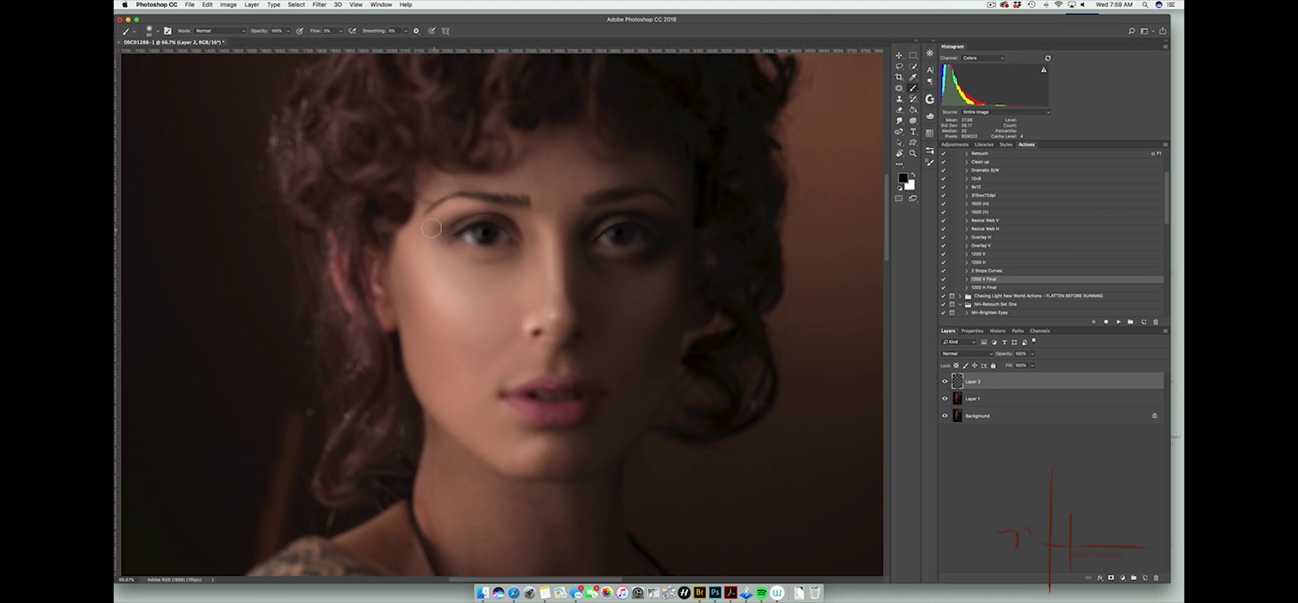
{"action": "key", "text": "super+alt+z"}
{"action": "key", "text": "super+alt+z"}
Reduce the brush size and shade the lid of the shadowed eye with a tone sampled just above it
{"action": "key", "text": "bracketleft"}
{"action": "key", "text": "bracketleft"}
{"action": "key", "text": "bracketleft"}
{"action": "key", "text": "bracketleft"}
{"action": "key", "text": "bracketleft"}
{"action": "left_click", "coordinate": [595, 221], "text": "alt"}
{"action": "key", "text": "bracketleft"}
{"action": "key", "text": "bracketleft"}
{"action": "key", "text": "bracketright"}
{"action": "key", "text": "bracketright"}
{"action": "key", "text": "bracketright"}
{"action": "key", "text": "bracketright"}
{"action": "key", "text": "bracketleft"}
{"action": "key", "text": "bracketleft"}
{"action": "key", "text": "bracketleft"}
{"action": "key", "text": "bracketleft"}
Refine the lips with pink and shadow tones sampled from their upper and lower edges
{"action": "left_click", "coordinate": [576, 416], "text": "alt"}
{"action": "left_click", "coordinate": [582, 386], "text": "alt"}
{"action": "left_click", "coordinate": [561, 386], "text": "alt"}
{"action": "left_click", "coordinate": [560, 388], "text": "alt"}
{"action": "left_click", "coordinate": [544, 376], "text": "alt"}
{"action": "left_click", "coordinate": [573, 382], "text": "alt"}
Create a new layer in Screen blend mode for the eyes and raise the brush flow
{"action": "left_click", "coordinate": [1147, 579]}
{"action": "key", "text": "super+plus"}
{"action": "left_click_drag", "start_coordinate": [586, 220], "coordinate": [527, 345]}
{"action": "left_click", "coordinate": [341, 31]}
{"action": "left_click_drag", "start_coordinate": [339, 41], "coordinate": [346, 42]}
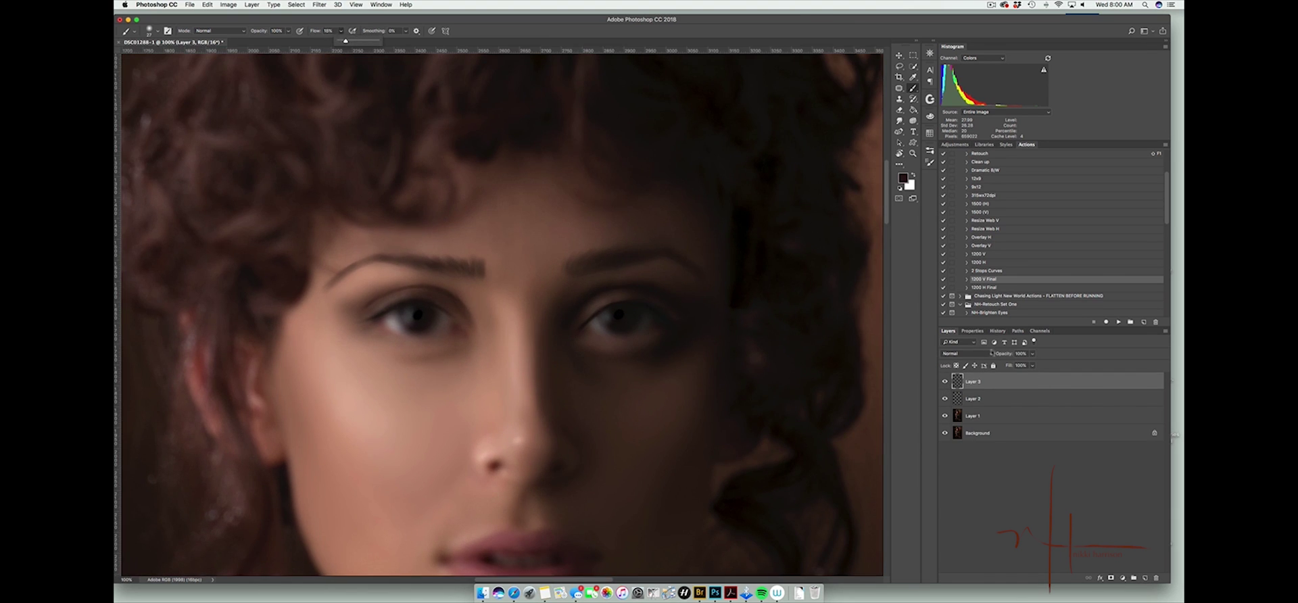
{"action": "left_click", "coordinate": [991, 352]}
{"action": "left_click", "coordinate": [953, 413]}
Set the foreground color to an orange-brown (H 30, S 60, B 64) and paint a glow in both irises
{"action": "left_click", "coordinate": [903, 177]}
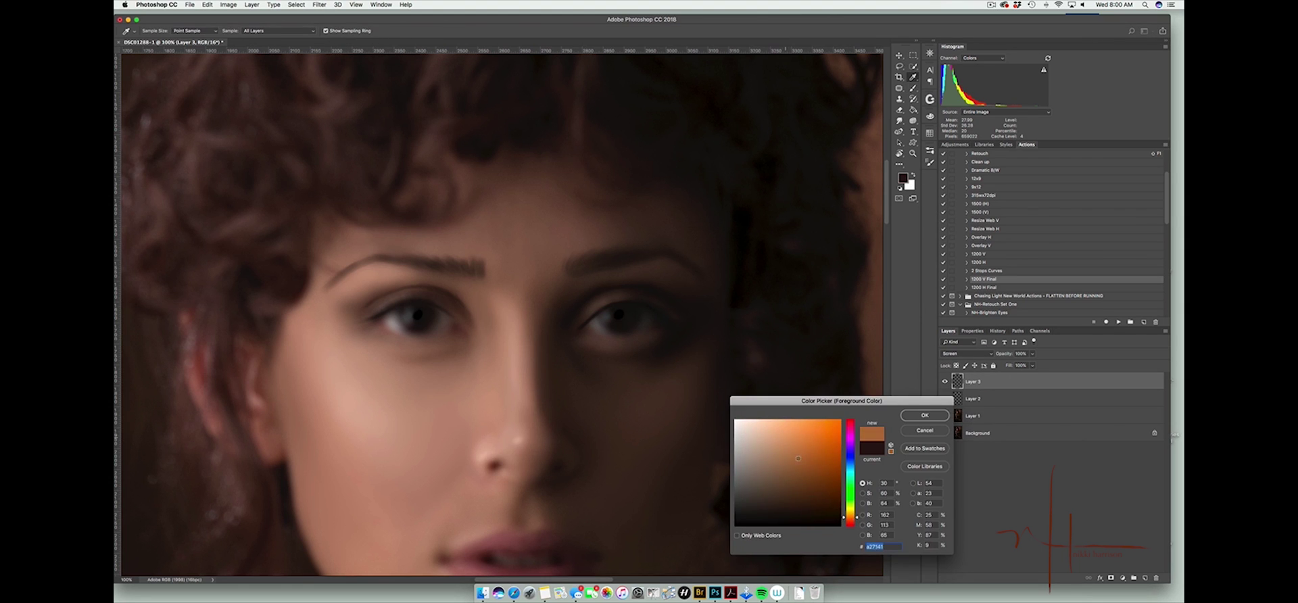
{"action": "left_click", "coordinate": [924, 415]}
{"action": "mouse_move", "coordinate": [618, 324]}
{"action": "left_mouse_down"}
{"action": "mouse_move", "coordinate": [628, 316]}
{"action": "mouse_move", "coordinate": [622, 325]}
{"action": "left_mouse_up"}
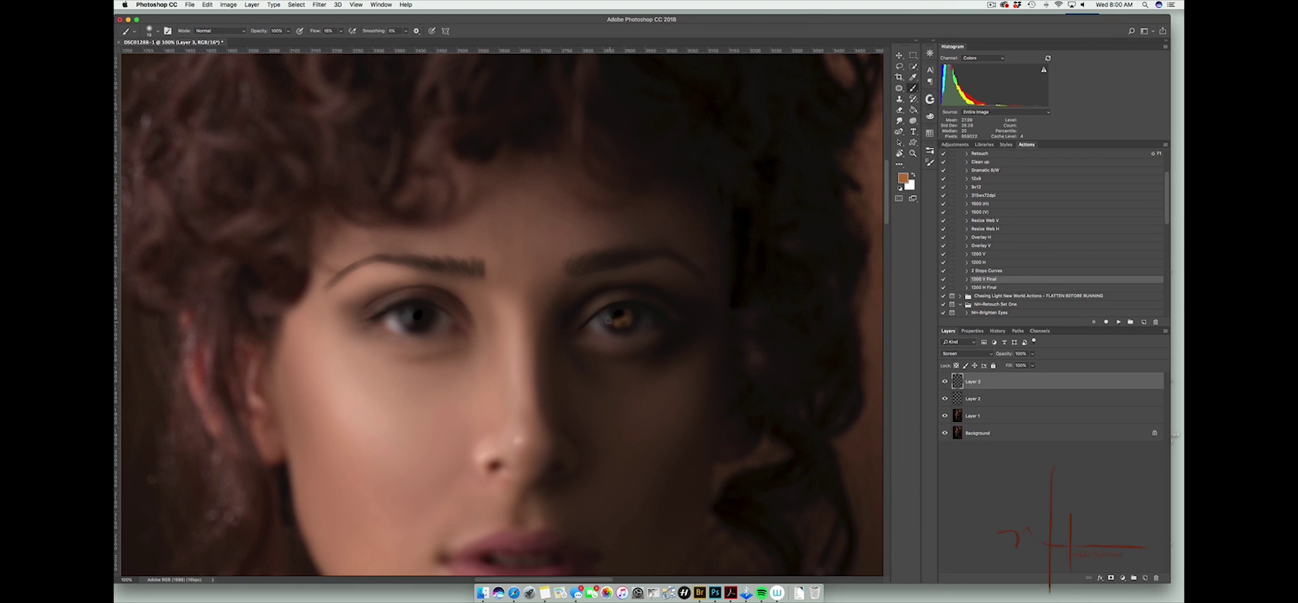
{"action": "mouse_move", "coordinate": [422, 320]}
{"action": "left_mouse_down"}
{"action": "mouse_move", "coordinate": [411, 326]}
{"action": "mouse_move", "coordinate": [426, 312]}
{"action": "left_mouse_up"}
Swap to white, lower the brush flow, and paint bright highlights in both irises
{"action": "left_click", "coordinate": [913, 175]}
{"action": "left_click", "coordinate": [341, 31]}
{"action": "left_click_drag", "start_coordinate": [339, 42], "coordinate": [334, 42]}
{"action": "left_click_drag", "start_coordinate": [415, 315], "coordinate": [409, 312]}
{"action": "left_click_drag", "start_coordinate": [610, 312], "coordinate": [608, 323]}
{"action": "left_click_drag", "start_coordinate": [426, 318], "coordinate": [425, 319]}
Soften the painted iris highlights with the Blur tool, keeping the Screen layer selected at the end
{"action": "left_click", "coordinate": [899, 120]}
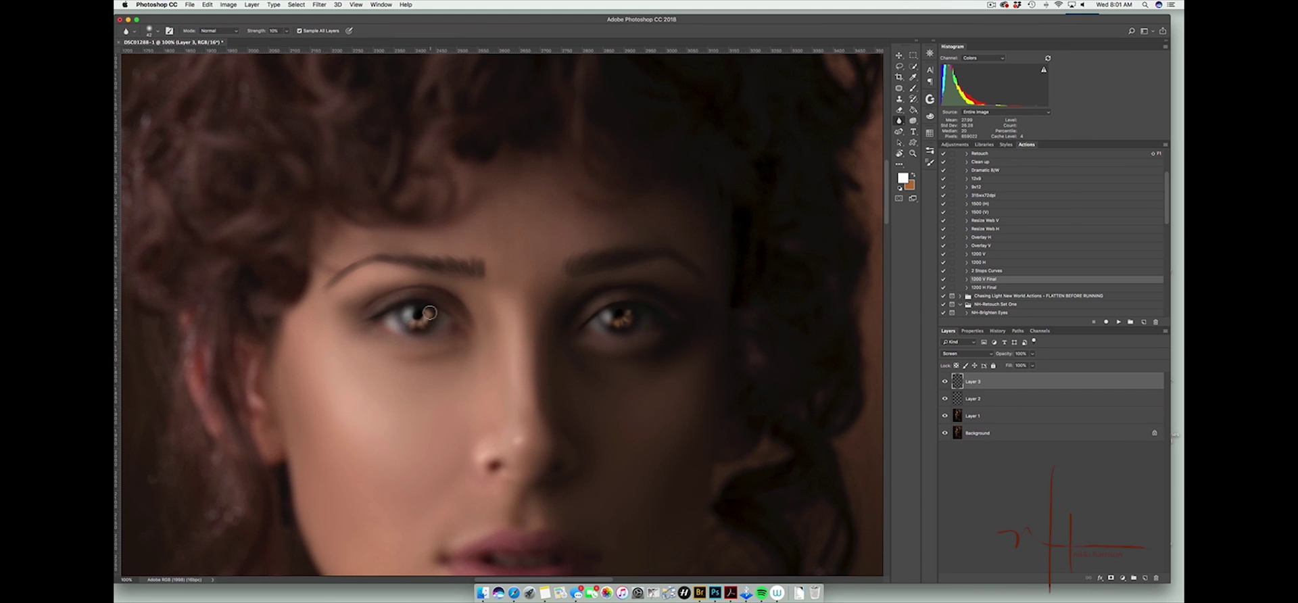
{"action": "key", "text": "alt+bracketleft"}
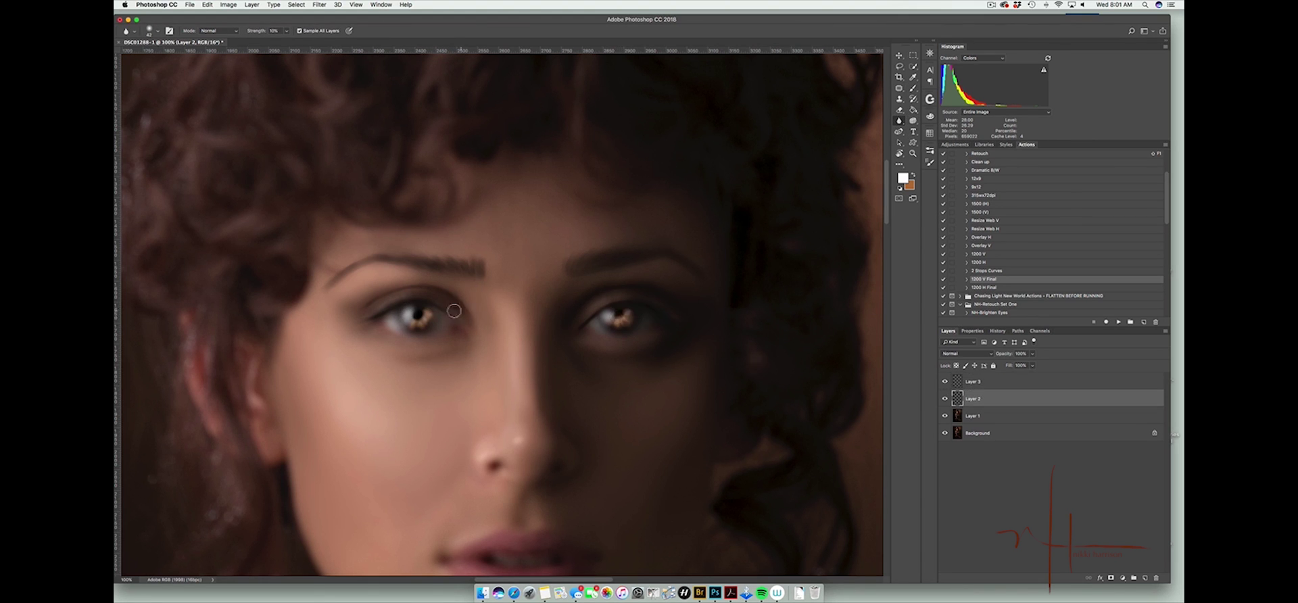
{"action": "key", "text": "alt+bracketright"}
Rename the iris highlight layer "eyes" and the painted layer beneath it "paint"
{"action": "double_click", "coordinate": [974, 383]}
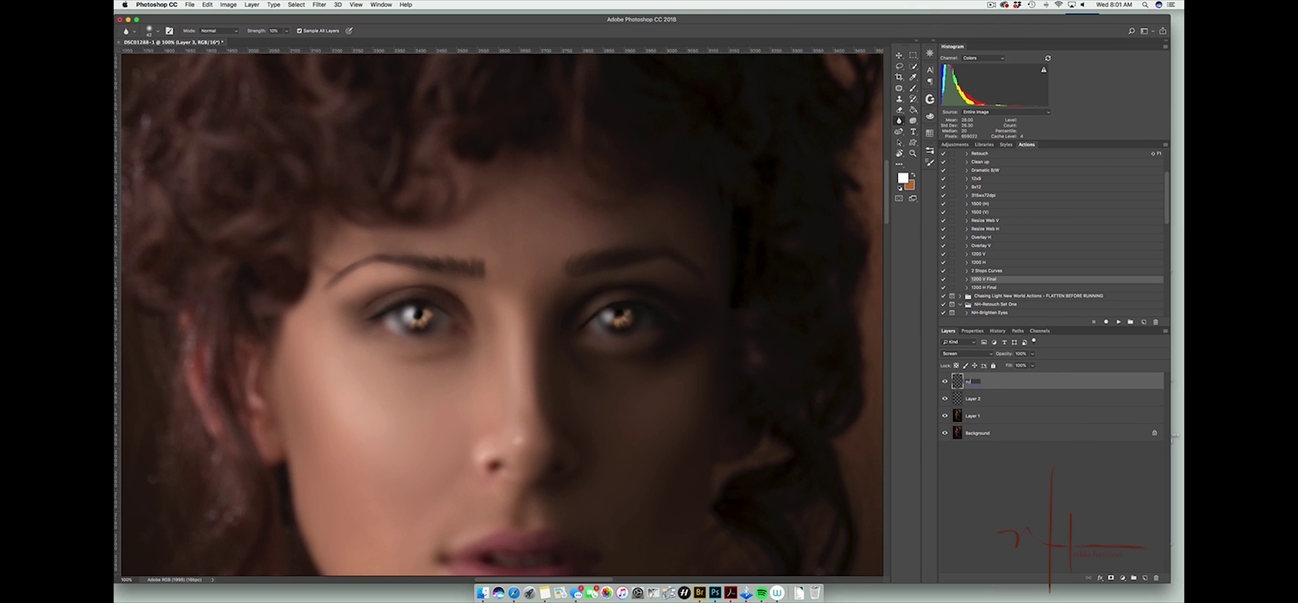
{"action": "type", "text": "eyes"}
{"action": "key", "text": "Tab"}
{"action": "type", "text": "paint"}
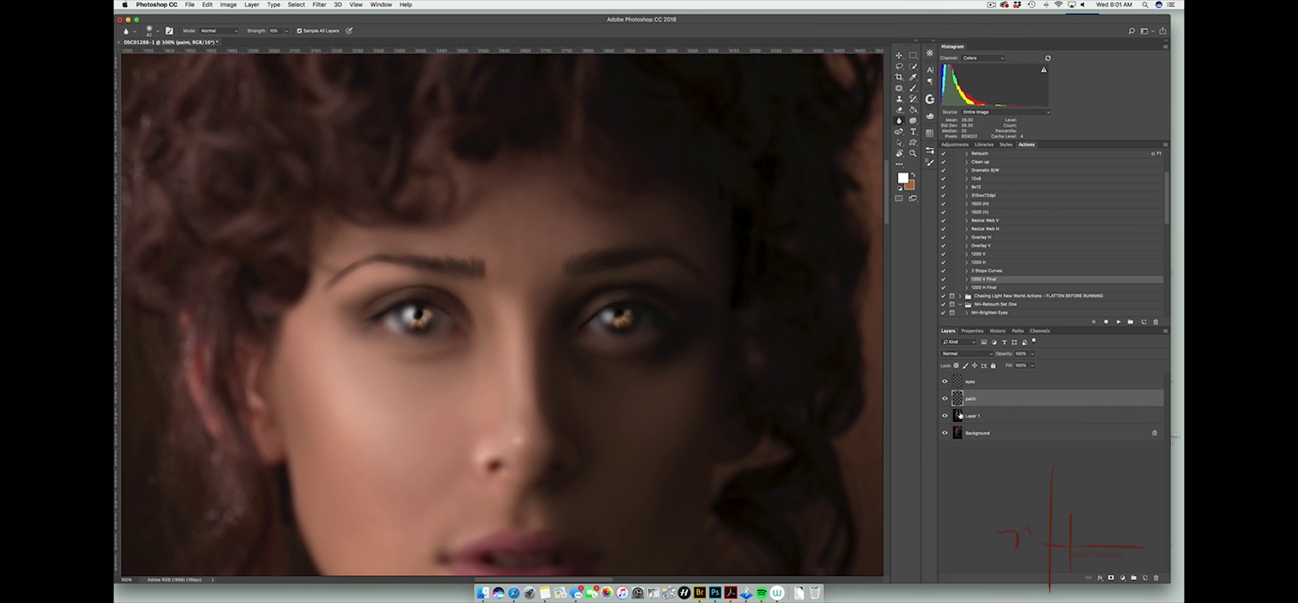
Create a new top layer and redefine both pupils with the Brush tool and dark tones sampled from them
{"action": "left_click", "coordinate": [1145, 578]}
{"action": "key", "text": "b"}
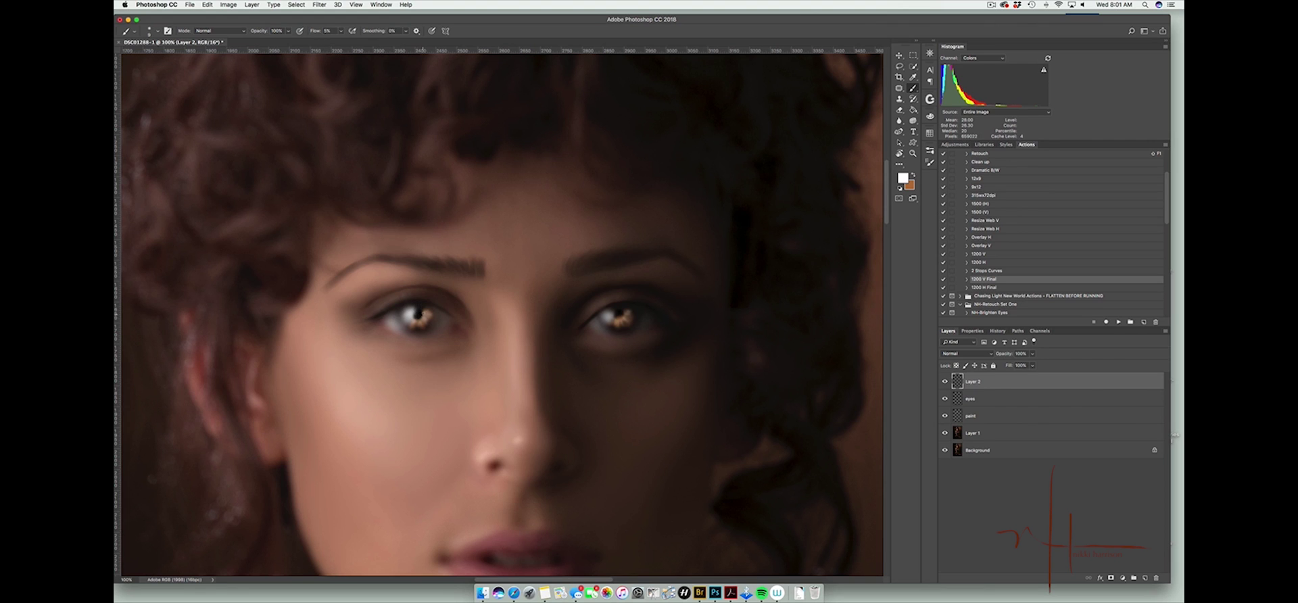
{"action": "left_click", "coordinate": [418, 312], "text": "alt"}
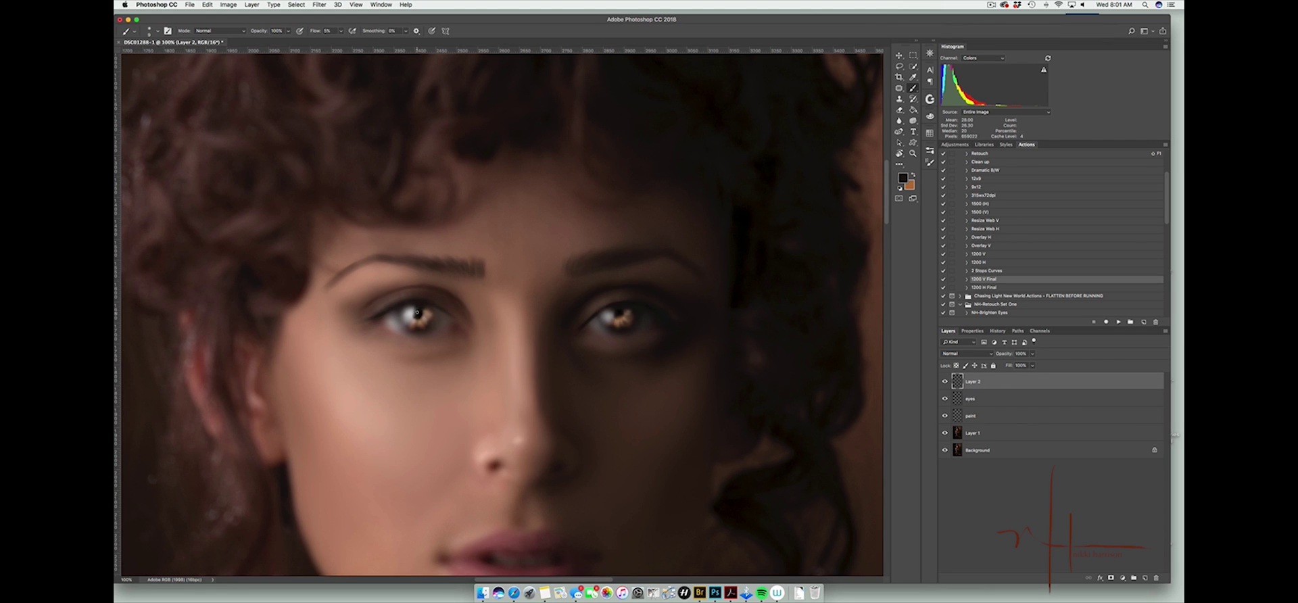
{"action": "left_click", "coordinate": [421, 312], "text": "alt"}
{"action": "left_click", "coordinate": [625, 311], "text": "alt"}
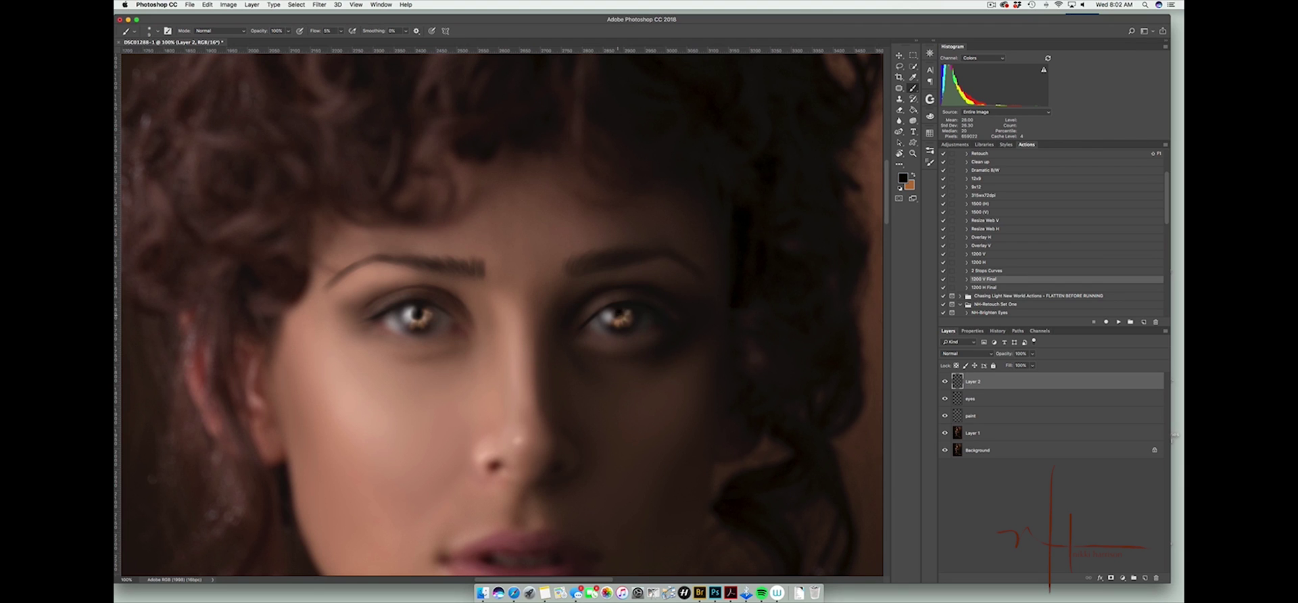
{"action": "left_click", "coordinate": [623, 313], "text": "alt"}
Refine the irises and upper lid edges of both eyes with repeatedly sampled iris and pupil tones
{"action": "left_click", "coordinate": [593, 318], "text": "alt"}
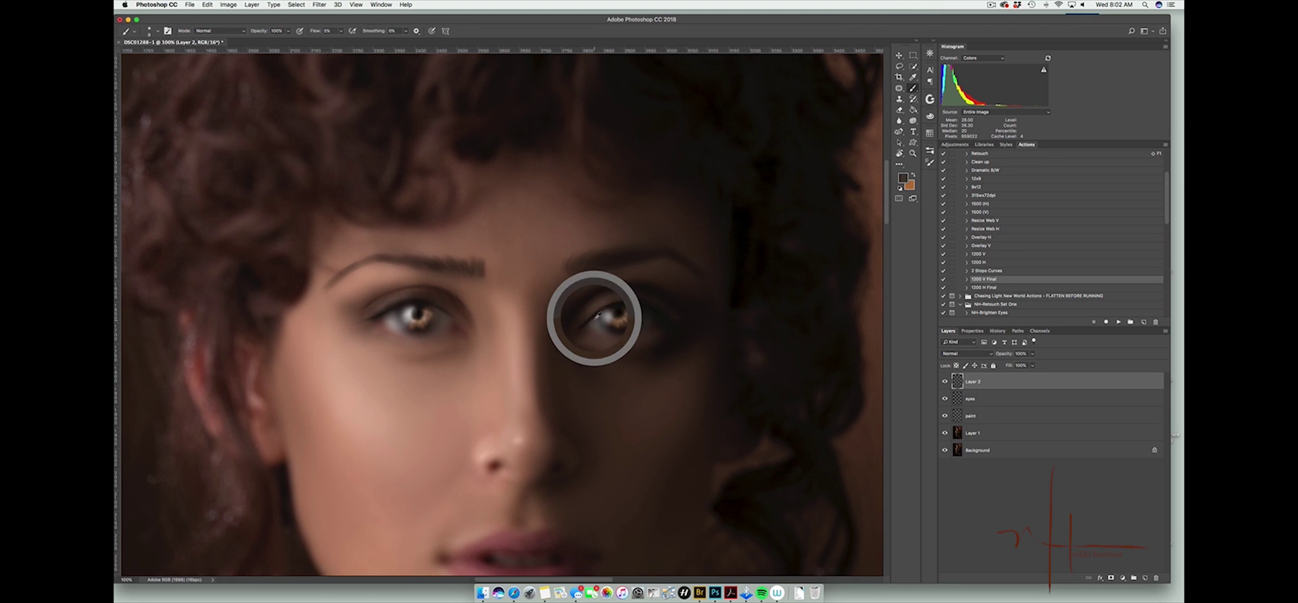
{"action": "left_click", "coordinate": [615, 306], "text": "alt"}
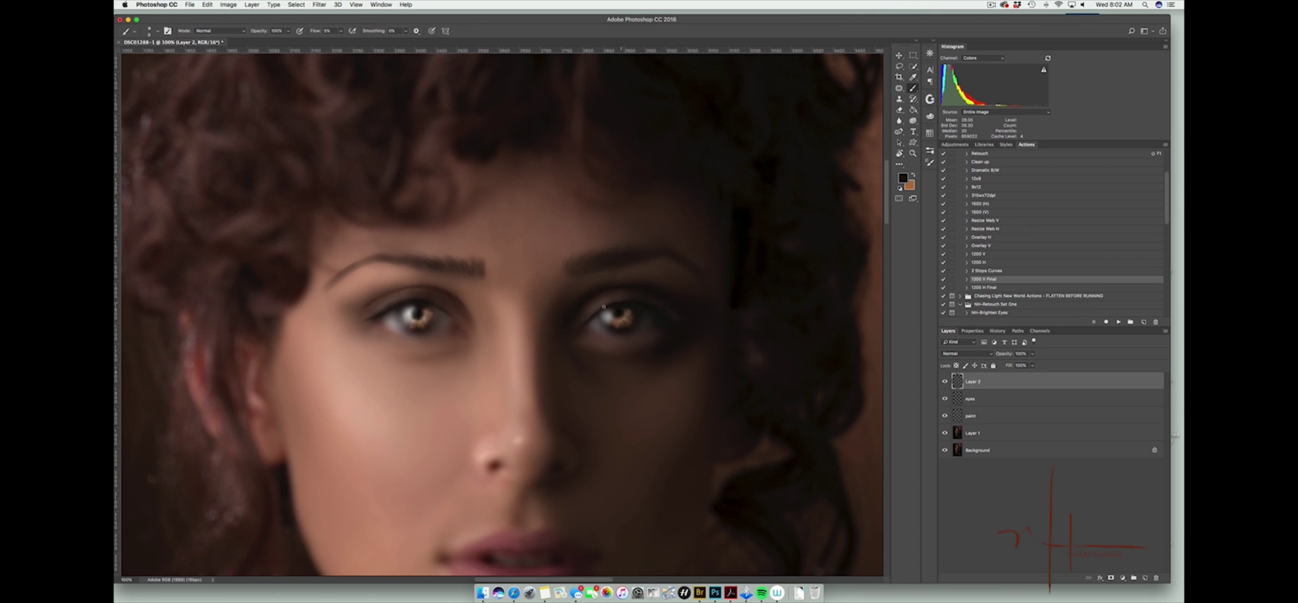
{"action": "left_click", "coordinate": [415, 309], "text": "alt"}
{"action": "left_click", "coordinate": [418, 311], "text": "alt"}
{"action": "left_click", "coordinate": [424, 313], "text": "alt"}
{"action": "left_click", "coordinate": [415, 317], "text": "alt"}
{"action": "left_click", "coordinate": [417, 313], "text": "alt"}
{"action": "left_click", "coordinate": [429, 309], "text": "alt"}
{"action": "left_click", "coordinate": [620, 315], "text": "alt"}
{"action": "left_click", "coordinate": [418, 305], "text": "alt"}
{"action": "left_click", "coordinate": [420, 319], "text": "alt"}
Clean up the eye corners, eye whites and lower lids with a slightly larger brush and adjacent sampled tones
{"action": "left_click", "coordinate": [377, 326], "text": "alt"}
{"action": "left_click", "coordinate": [594, 327], "text": "alt"}
{"action": "key", "text": "bracketright"}
{"action": "left_click", "coordinate": [622, 339], "text": "alt"}
{"action": "left_click", "coordinate": [440, 339], "text": "alt"}
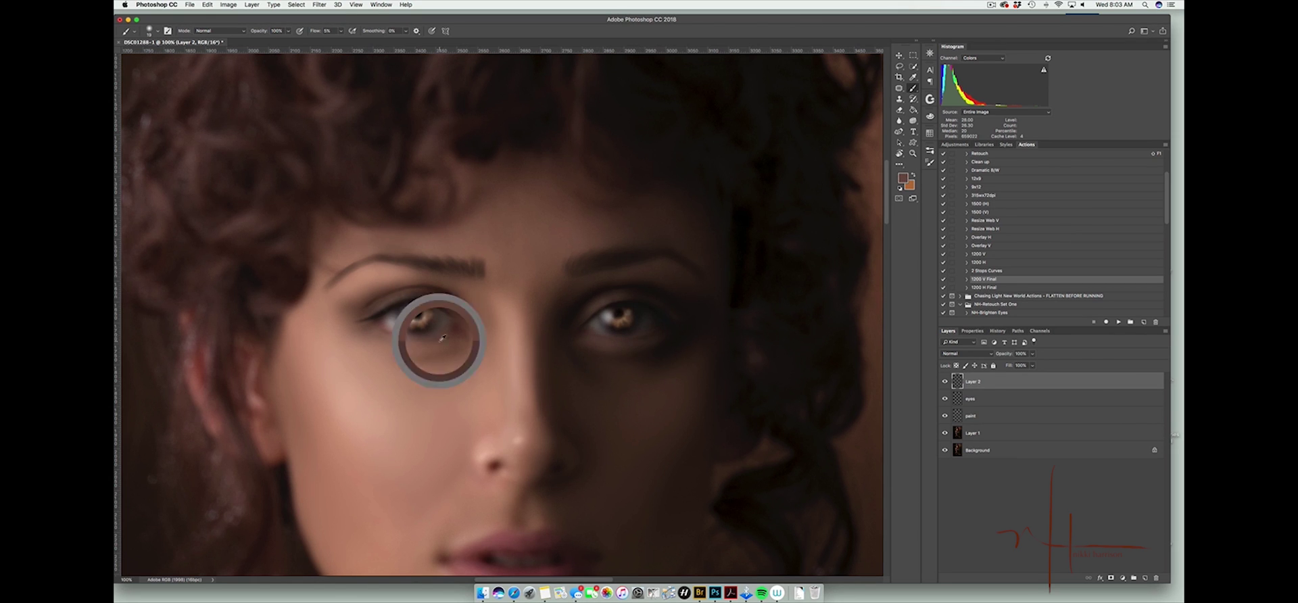
{"action": "left_click", "coordinate": [408, 341], "text": "alt"}
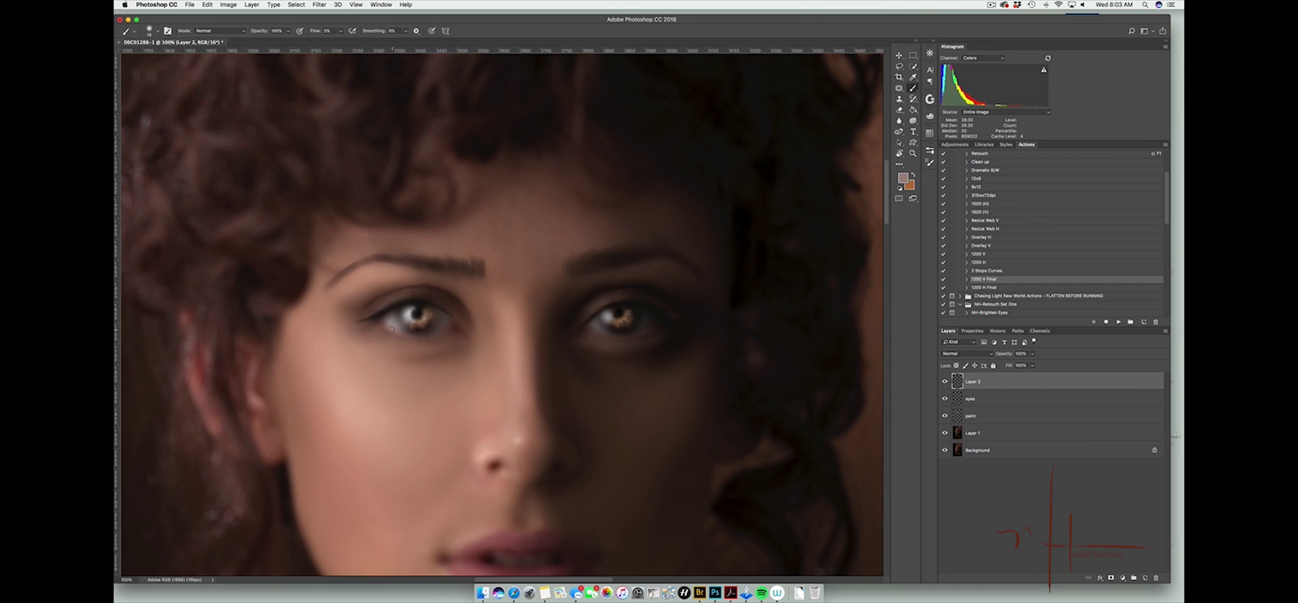
{"action": "left_click", "coordinate": [390, 320], "text": "alt"}
Lighten the skin below both eyes using a light tone from the nose and tones sampled under the shadowed eye
{"action": "left_click", "coordinate": [518, 441], "text": "alt"}
{"action": "left_click_drag", "start_coordinate": [426, 348], "coordinate": [427, 351]}
{"action": "left_click", "coordinate": [582, 341], "text": "alt"}
{"action": "left_click", "coordinate": [612, 341], "text": "alt"}
{"action": "left_click", "coordinate": [610, 341], "text": "alt"}
{"action": "left_click", "coordinate": [612, 340]}
Paint soft highlights under the eyebrows on both sides with sampled skin tones
{"action": "left_click", "coordinate": [456, 345], "text": "alt"}
{"action": "mouse_move", "coordinate": [400, 295]}
{"action": "left_mouse_down"}
{"action": "mouse_move", "coordinate": [374, 278]}
{"action": "mouse_move", "coordinate": [399, 269]}
{"action": "left_mouse_up"}
{"action": "left_click", "coordinate": [380, 276], "text": "alt"}
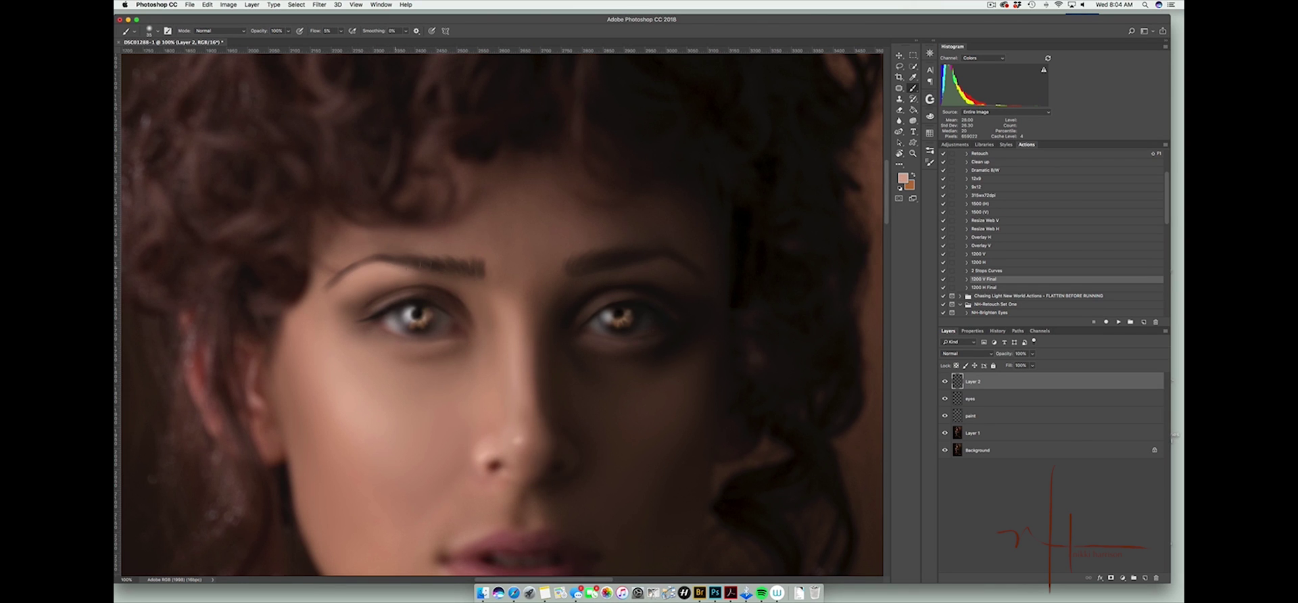
{"action": "left_click_drag", "start_coordinate": [688, 267], "coordinate": [693, 267]}
Touch up the iris of the eye on the lit side and switch to the Blur tool for softening
{"action": "left_click_drag", "start_coordinate": [529, 433], "coordinate": [530, 407]}
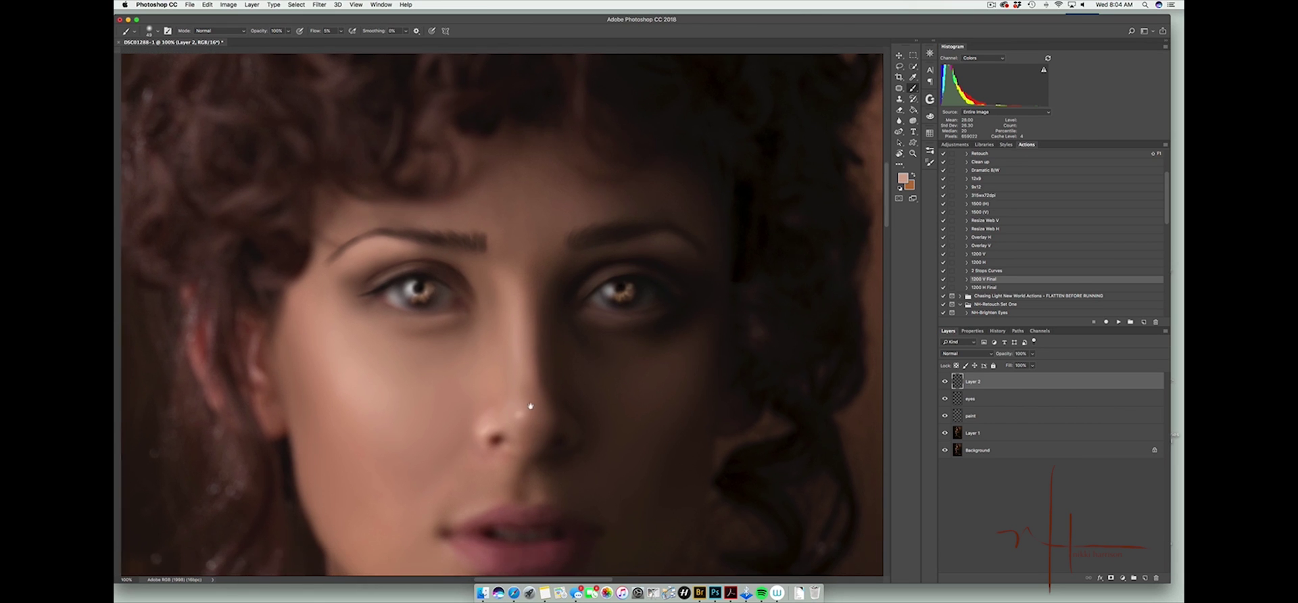
{"action": "left_click_drag", "start_coordinate": [426, 290], "coordinate": [429, 291]}
{"action": "left_click", "coordinate": [900, 121]}
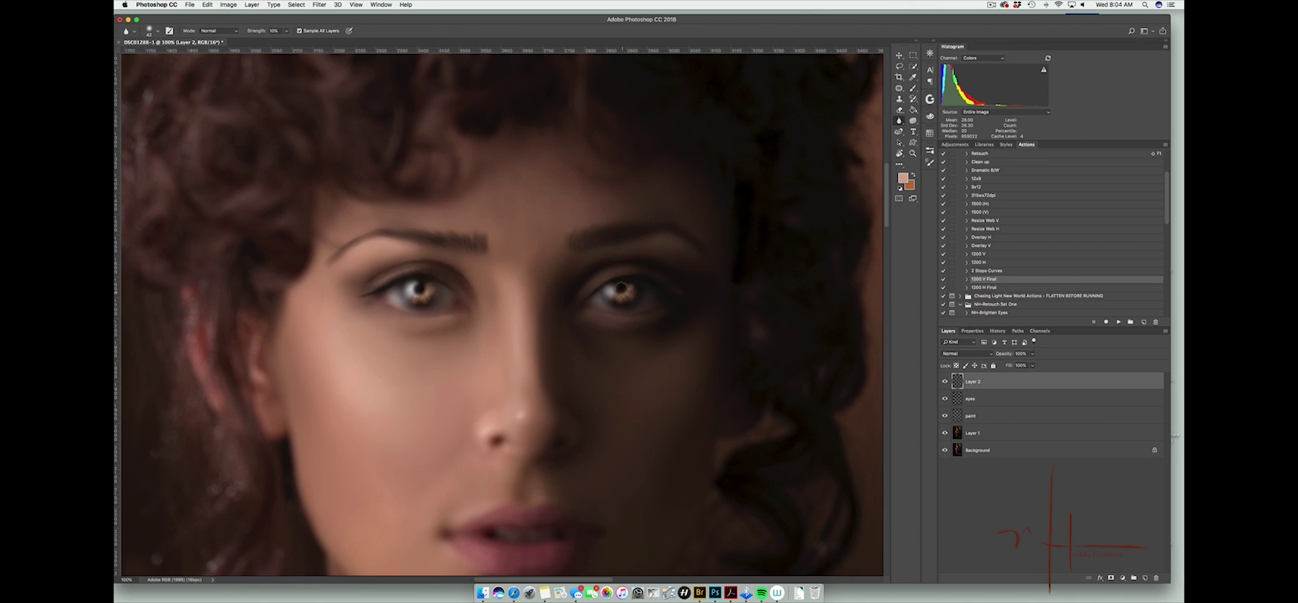
Darken the nostril with a sampled near-black using the Brush tool, and rework the skin and shadow beneath the nose
{"action": "key", "text": "b"}
{"action": "left_click", "coordinate": [679, 315], "text": "alt"}
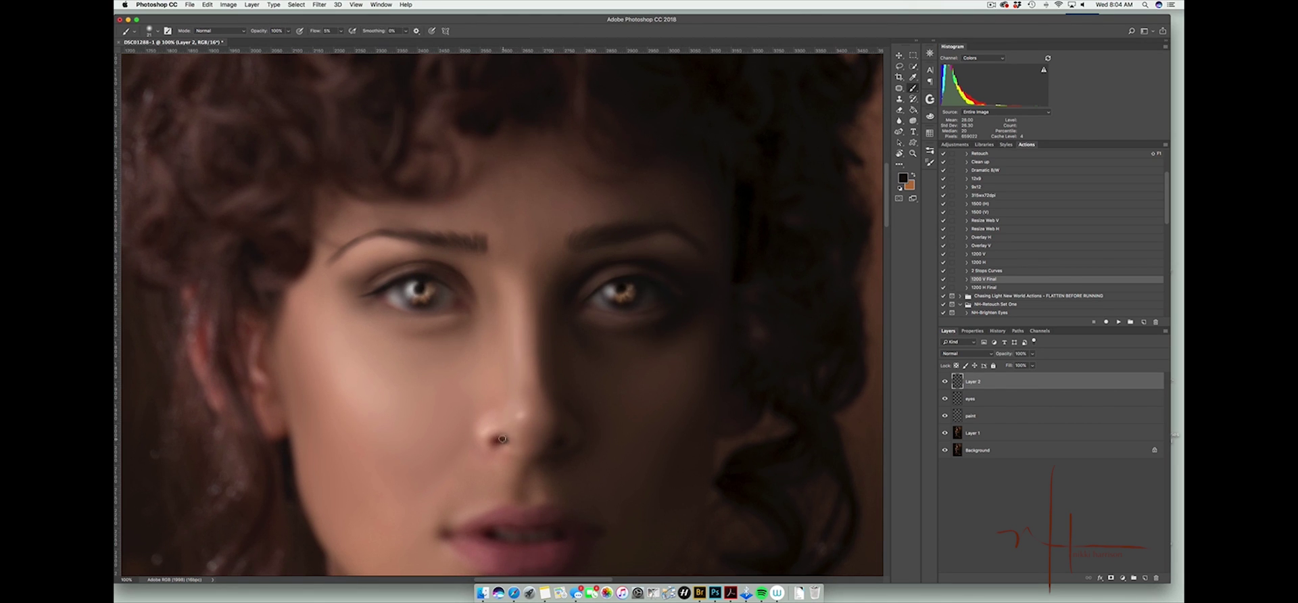
{"action": "left_click", "coordinate": [504, 434], "text": "alt"}
{"action": "left_click", "coordinate": [486, 450], "text": "alt"}
{"action": "left_click", "coordinate": [564, 449], "text": "alt"}
{"action": "left_click", "coordinate": [549, 458], "text": "alt"}
{"action": "left_click", "coordinate": [504, 457], "text": "alt"}
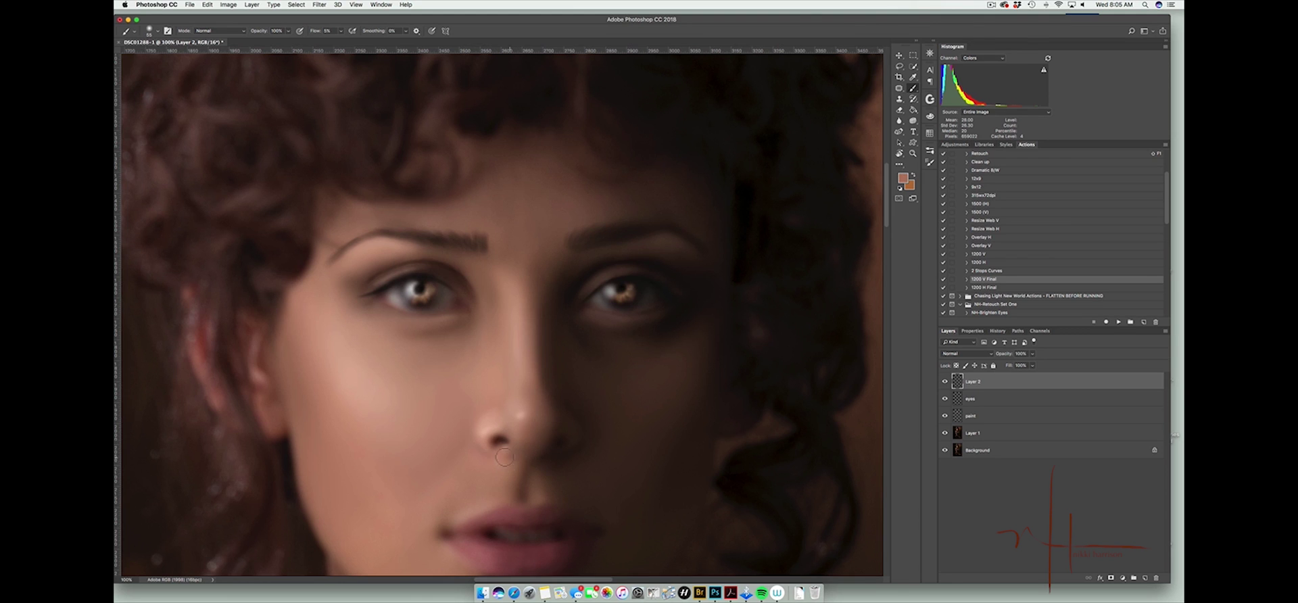
Blend the nostril wing, nose tip and bridge highlights with skin tones sampled along the nose
{"action": "left_click_drag", "start_coordinate": [524, 429], "coordinate": [509, 440]}
{"action": "left_click", "coordinate": [498, 430], "text": "alt"}
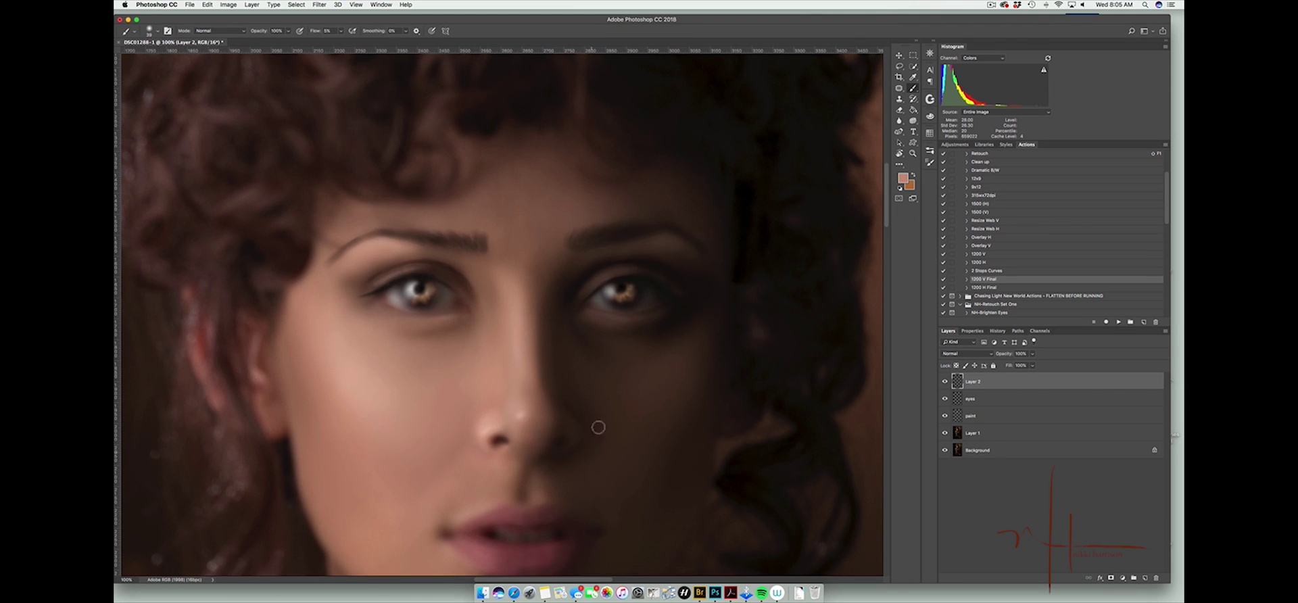
{"action": "left_click", "coordinate": [501, 444], "text": "alt"}
{"action": "left_click", "coordinate": [506, 413], "text": "alt"}
{"action": "left_click", "coordinate": [510, 423], "text": "alt"}
{"action": "left_click", "coordinate": [501, 427], "text": "alt"}
{"action": "left_click", "coordinate": [525, 399], "text": "alt"}
{"action": "left_click", "coordinate": [524, 402], "text": "alt"}
{"action": "left_click", "coordinate": [510, 383], "text": "alt"}
Rename the top layer "paint" and toggle its visibility to compare the portrait with and without it
{"action": "key", "text": "super+minus"}
{"action": "key", "text": "super+minus"}
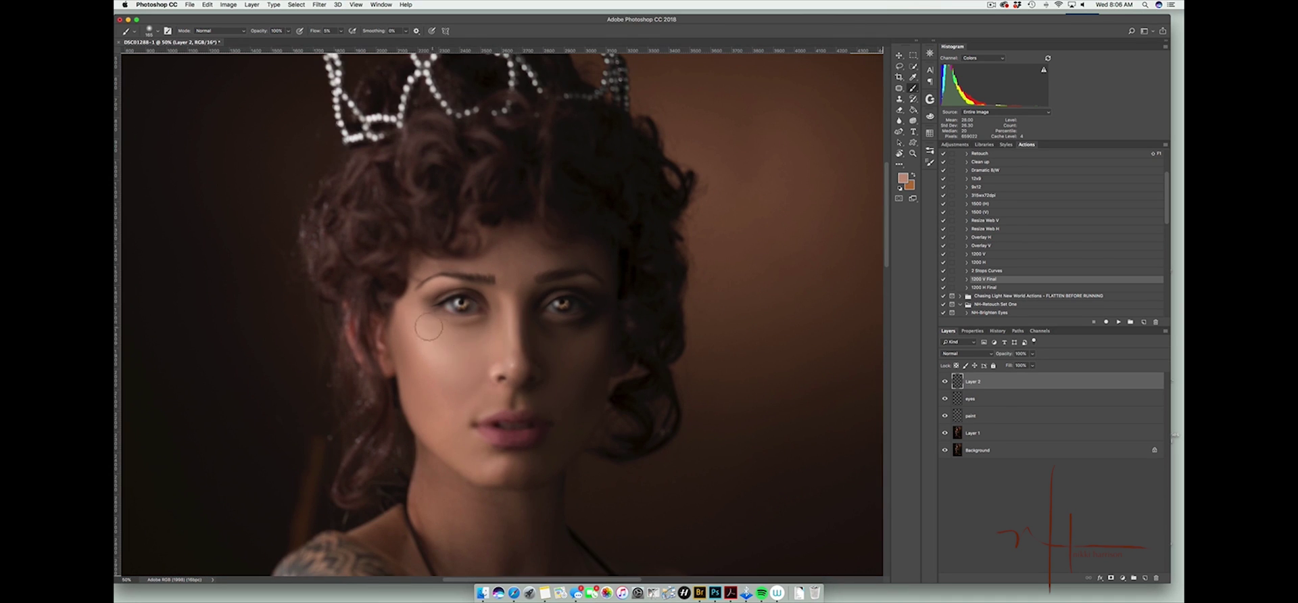
{"action": "left_click_drag", "start_coordinate": [513, 410], "coordinate": [526, 410], "text": "ctrl+alt"}
{"action": "double_click", "coordinate": [973, 381]}
{"action": "type", "text": "paint"}
{"action": "left_click", "coordinate": [945, 382]}
{"action": "left_click", "coordinate": [945, 382]}
{"action": "left_click", "coordinate": [945, 382]}
{"action": "left_click", "coordinate": [945, 382]}
Add a new top layer, return to the paint layer beneath it, and strengthen the lit-side eyebrow with a sampled dark tone
{"action": "key", "text": "super+shift+alt+n"}
{"action": "key", "text": "alt+bracketleft"}
{"action": "left_click", "coordinate": [484, 277], "text": "alt"}
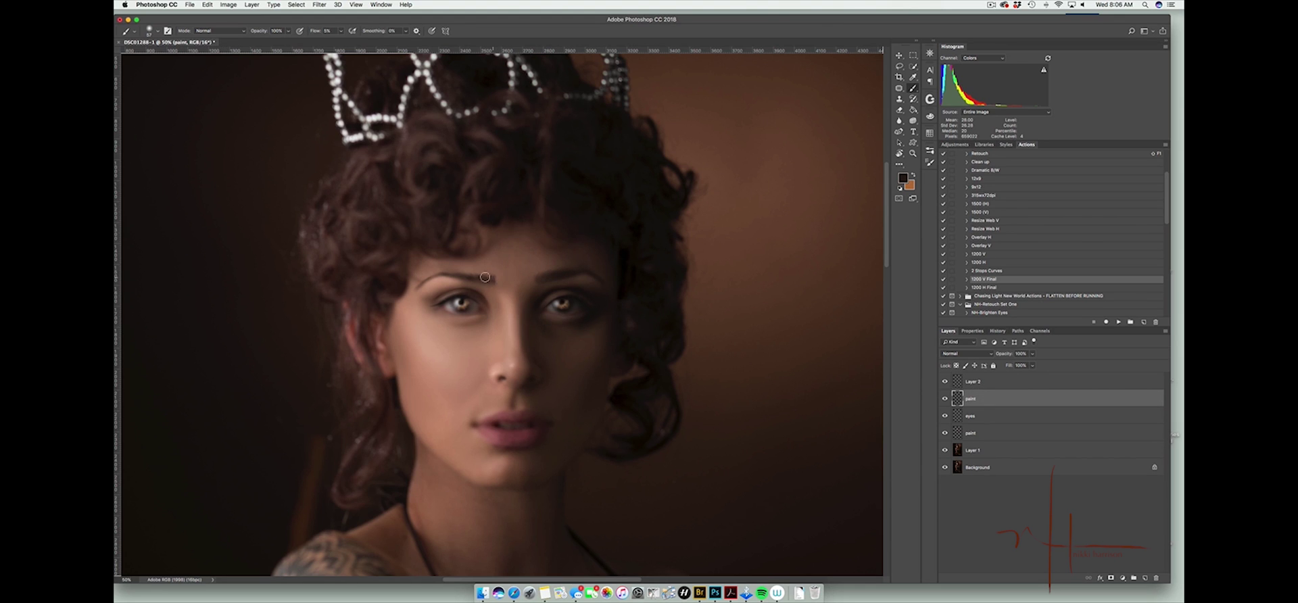
{"action": "left_click_drag", "start_coordinate": [468, 278], "coordinate": [459, 277]}
{"action": "left_click_drag", "start_coordinate": [446, 274], "coordinate": [426, 283]}
{"action": "left_click", "coordinate": [503, 268], "text": "alt"}
Rename the new top layer "eye lashes eyebrows"
{"action": "double_click", "coordinate": [971, 383]}
{"action": "type", "text": "eye lashes eyebrows"}
{"action": "key", "text": "Return"}
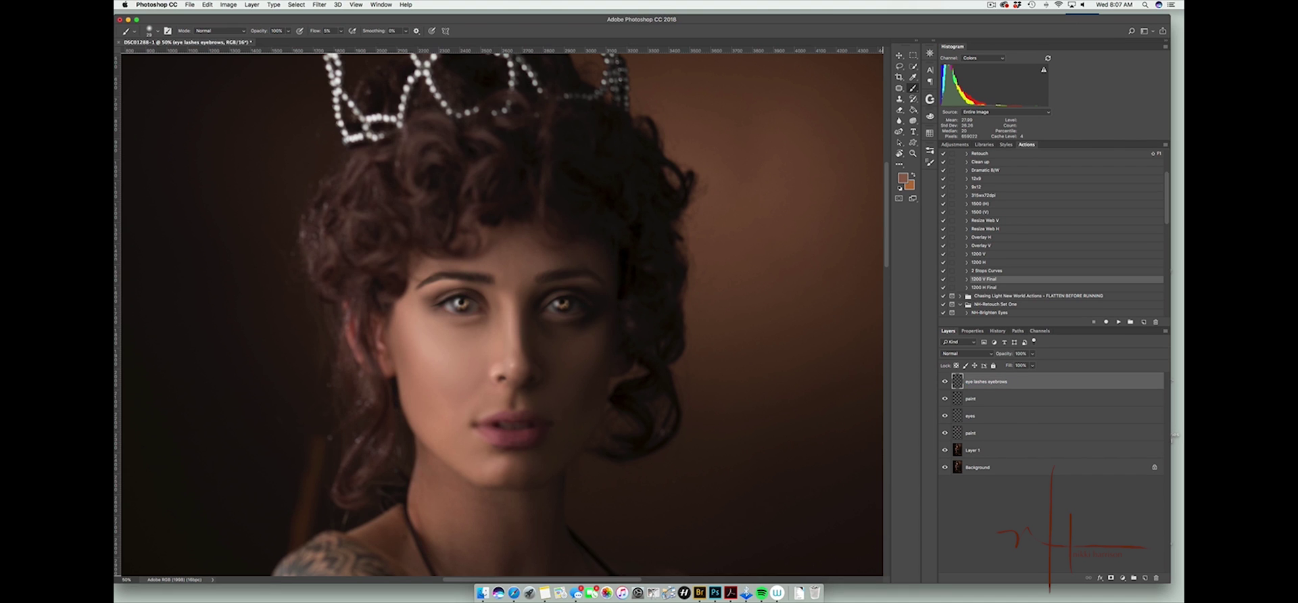
Paint the upper eyelashes in default black using a different brush tip and a higher flow
{"action": "key", "text": "d"}
{"action": "left_click", "coordinate": [158, 31]}
{"action": "left_click", "coordinate": [523, 266]}
{"action": "left_click", "coordinate": [765, 109]}
{"action": "left_click", "coordinate": [341, 31]}
{"action": "left_click_drag", "start_coordinate": [340, 42], "coordinate": [362, 43]}
{"action": "key", "text": "super+plus"}
{"action": "key", "text": "super+plus"}
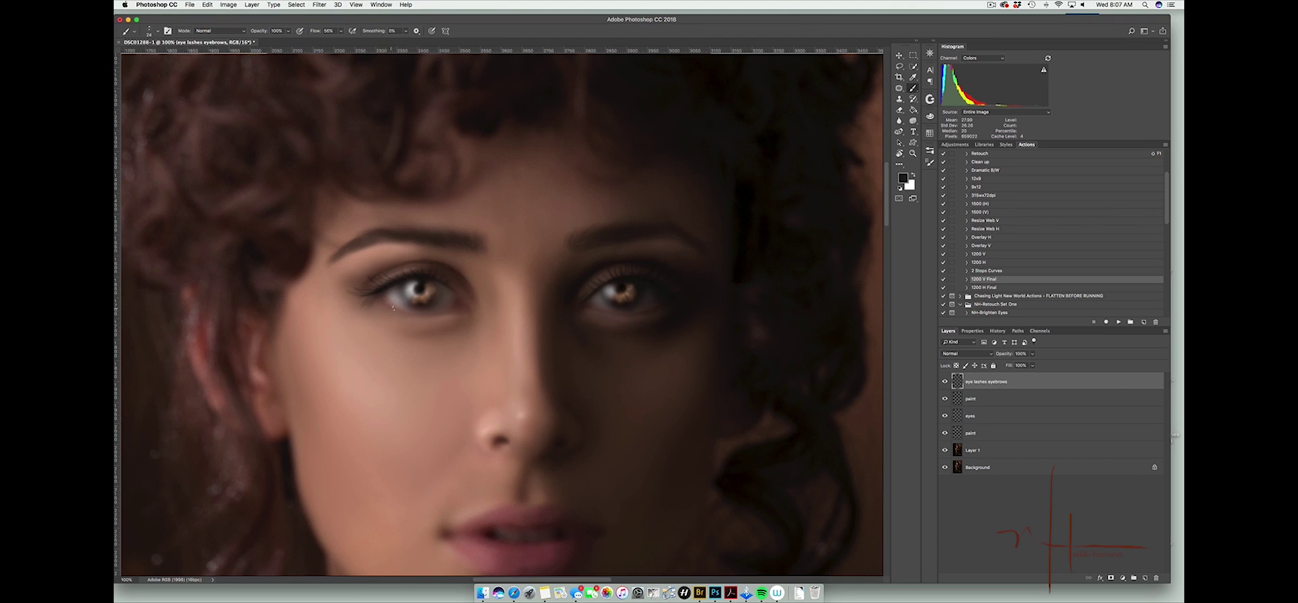
Soften the painted lashes and outer corners of both eyes with the Blur tool, enlarging its tip partway through
{"action": "left_click", "coordinate": [679, 304], "text": "alt"}
{"action": "left_click", "coordinate": [899, 121]}
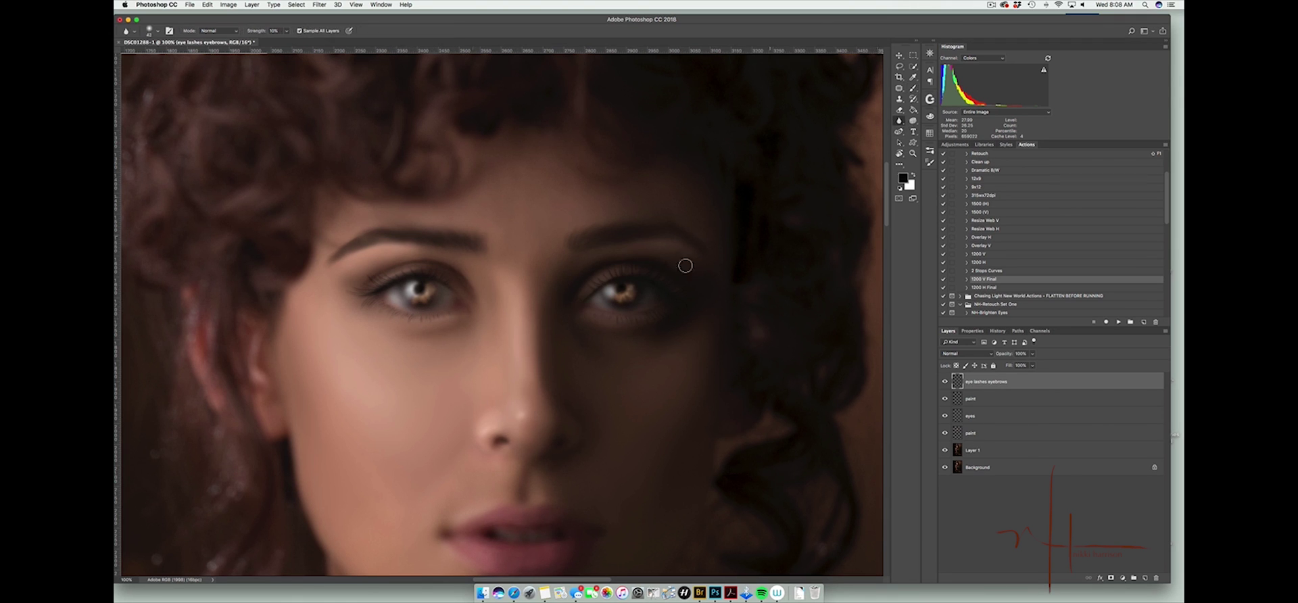
{"action": "mouse_move", "coordinate": [464, 307]}
{"action": "left_mouse_down"}
{"action": "mouse_move", "coordinate": [379, 296]}
{"action": "mouse_move", "coordinate": [449, 315]}
{"action": "left_mouse_up"}
{"action": "left_click_drag", "start_coordinate": [634, 313], "coordinate": [666, 304]}
{"action": "key", "text": "]"}
{"action": "key", "text": "]"}
{"action": "key", "text": "]"}
{"action": "key", "text": "]"}
{"action": "left_click_drag", "start_coordinate": [356, 287], "coordinate": [382, 278]}
{"action": "key", "text": "super+minus"}
{"action": "key", "text": "super+minus"}
{"action": "key", "text": "super+minus"}
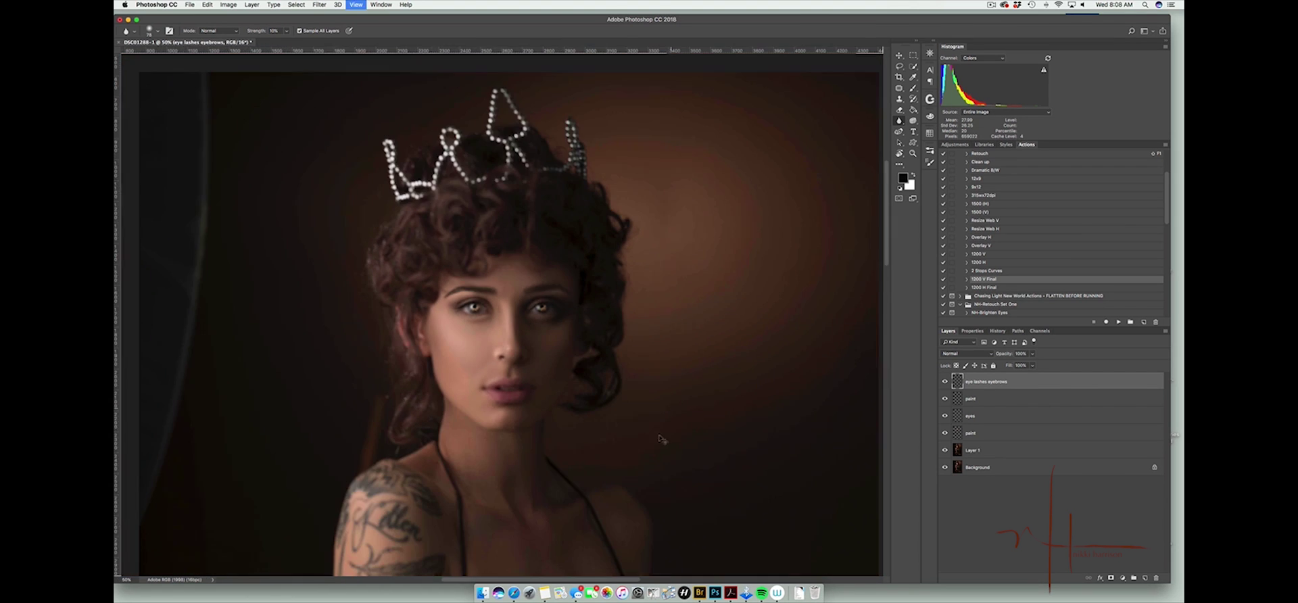
{"action": "key", "text": "super+minus"}
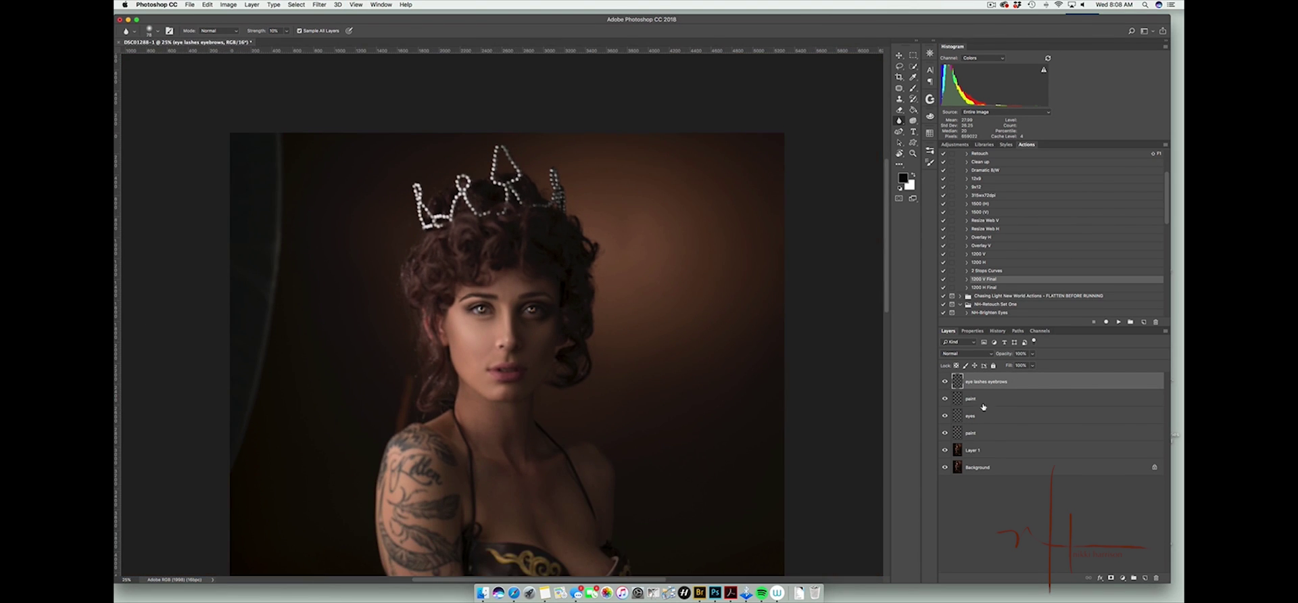
Select the upper paint layer, sample a cheek tone, and dab the chin with the NH Soft Paint Brush at a lower flow
{"action": "left_click", "coordinate": [1032, 398]}
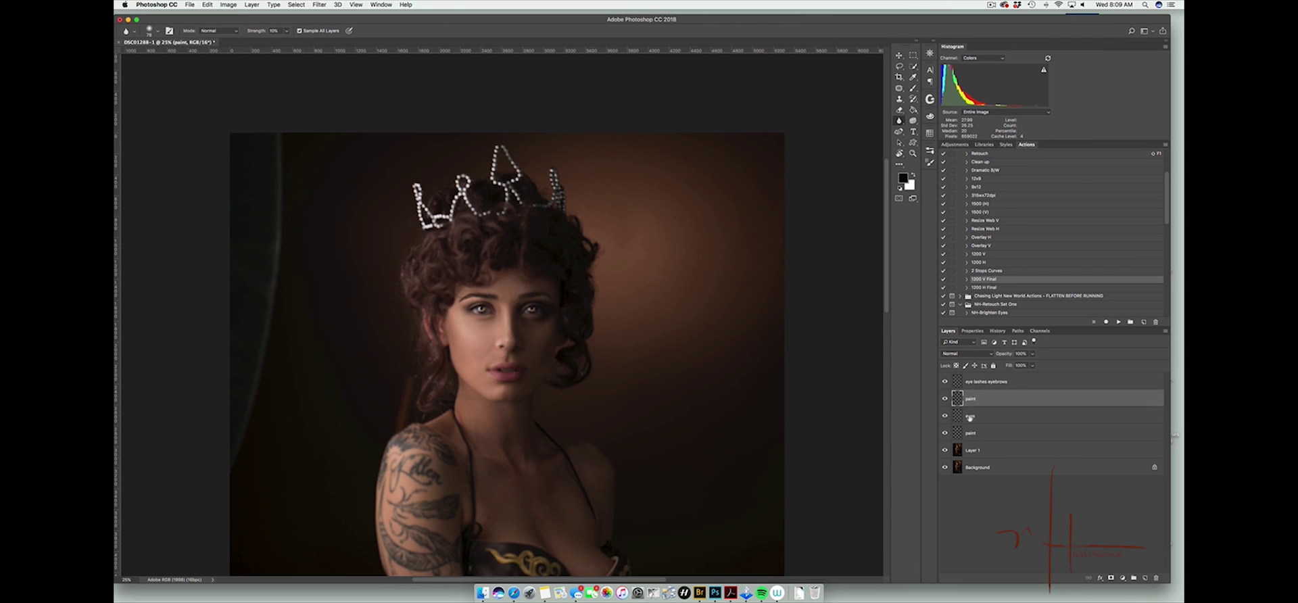
{"action": "key", "text": "b"}
{"action": "left_click", "coordinate": [466, 332], "text": "alt"}
{"action": "left_click", "coordinate": [159, 32]}
{"action": "double_click", "coordinate": [175, 173]}
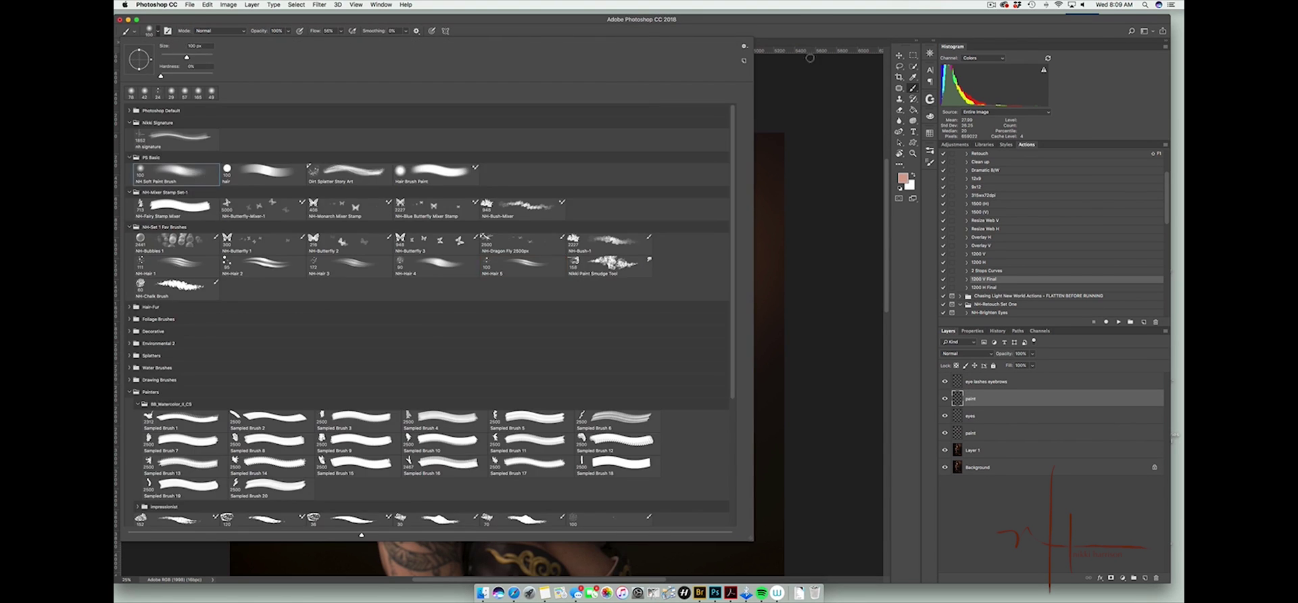
{"action": "left_click_drag", "start_coordinate": [341, 31], "coordinate": [320, 45]}
{"action": "left_click", "coordinate": [507, 393]}
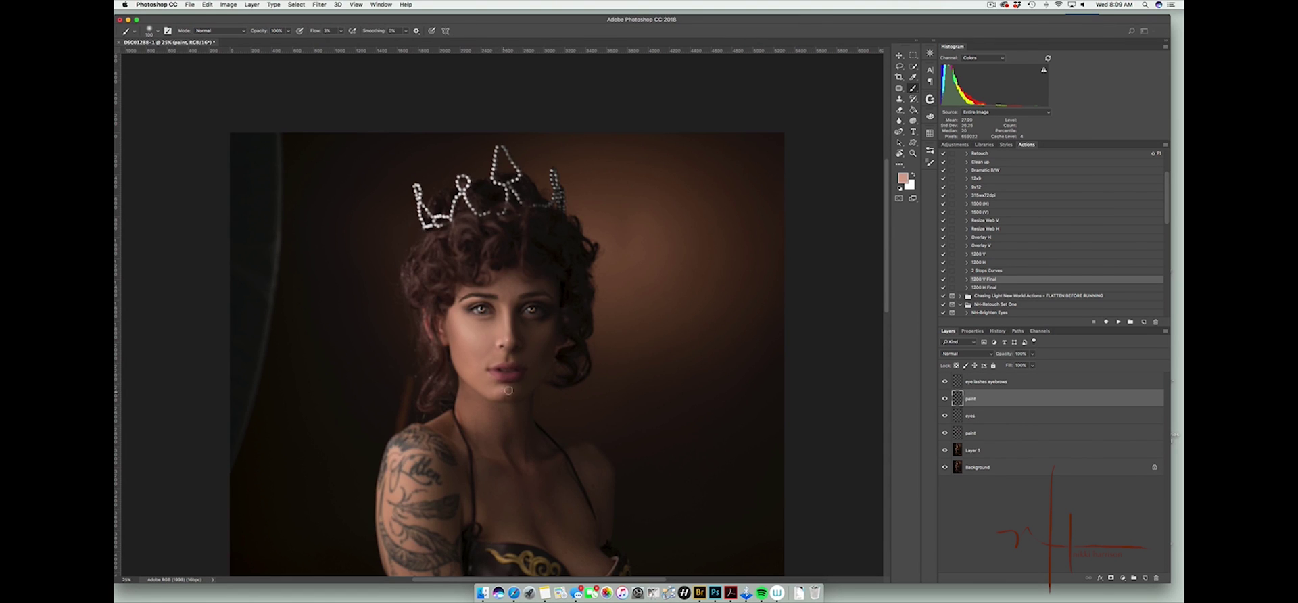
Smooth the skin below the lips and on the lit cheek with sampled facial tones and a smaller brush
{"action": "left_click_drag", "start_coordinate": [498, 388], "coordinate": [503, 392]}
{"action": "left_click", "coordinate": [507, 340], "text": "alt"}
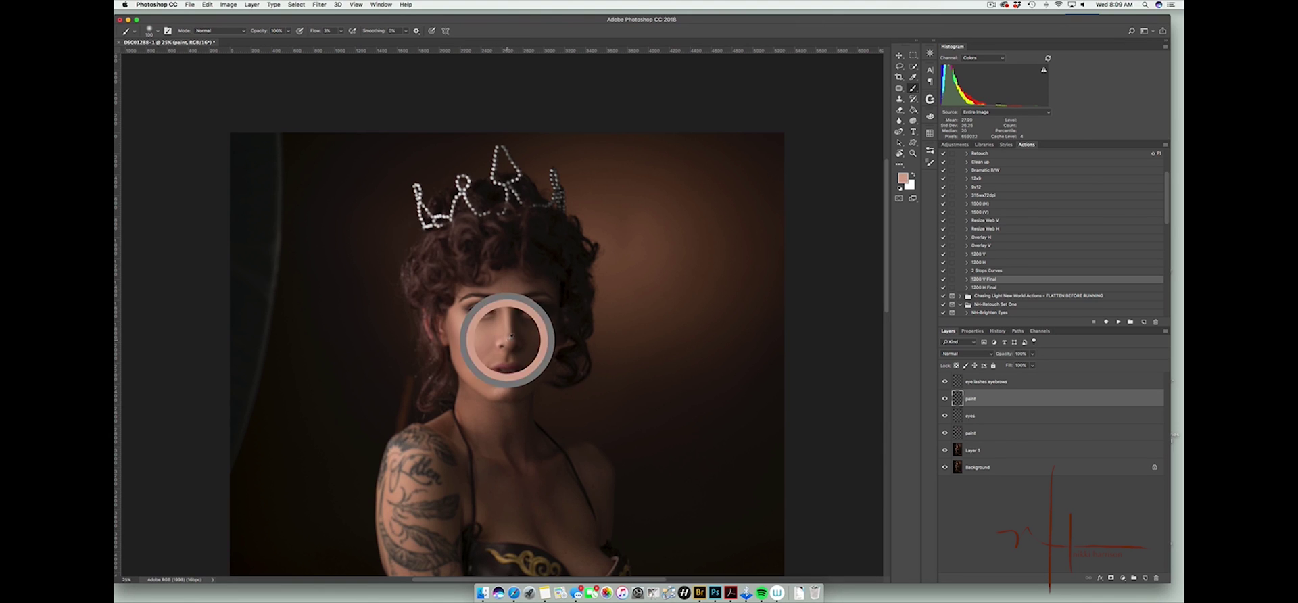
{"action": "key", "text": "bracketleft"}
{"action": "key", "text": "bracketleft"}
{"action": "key", "text": "bracketleft"}
{"action": "key", "text": "bracketleft"}
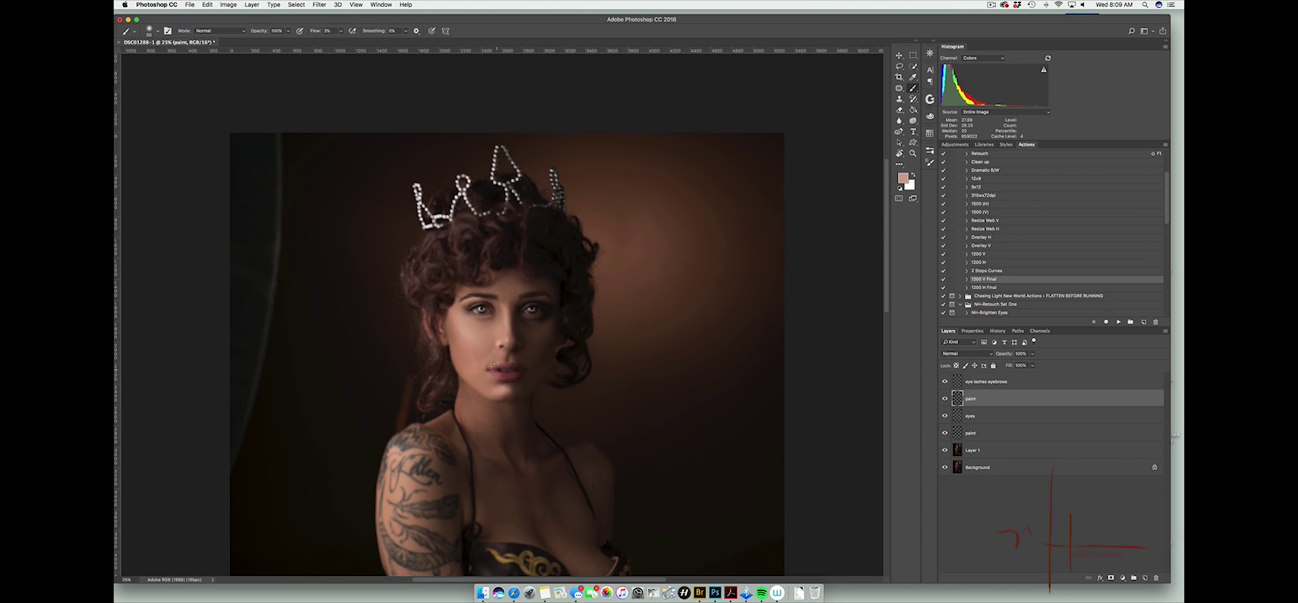
{"action": "left_click", "coordinate": [479, 348], "text": "alt"}
{"action": "left_click_drag", "start_coordinate": [480, 354], "coordinate": [489, 354]}
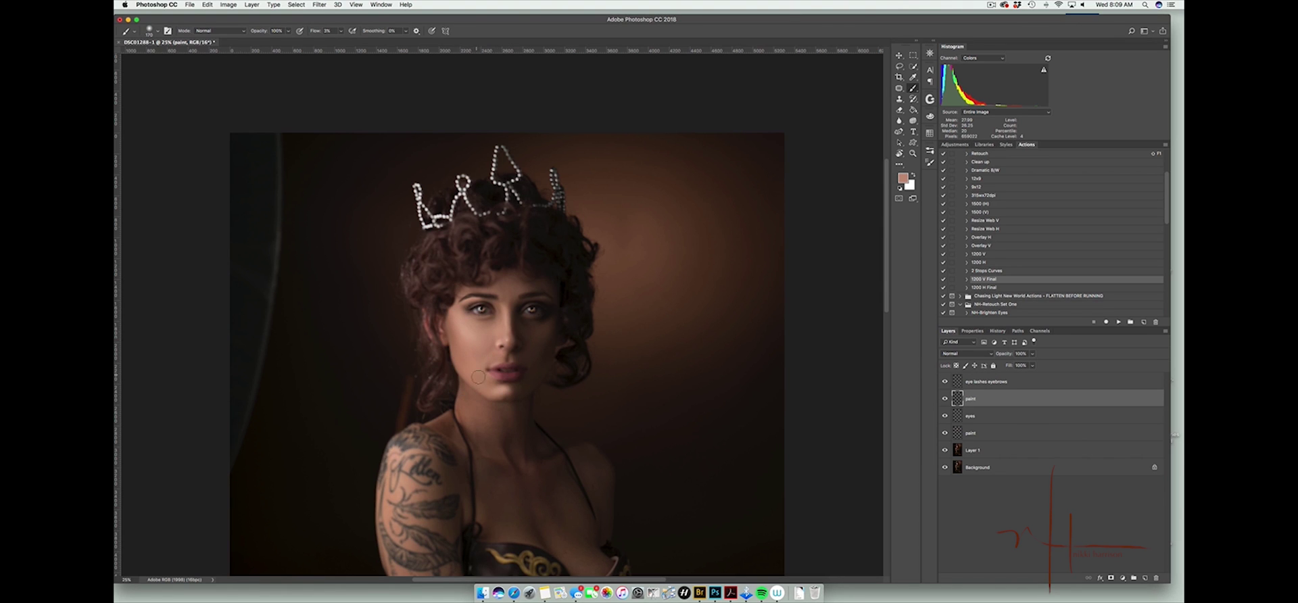
Even out the cheek, chin and forehead by painting with skin tones sampled from each area
{"action": "left_click", "coordinate": [486, 332], "text": "alt"}
{"action": "left_click", "coordinate": [480, 348], "text": "alt"}
{"action": "left_click", "coordinate": [515, 387], "text": "alt"}
{"action": "left_click_drag", "start_coordinate": [515, 390], "coordinate": [511, 391]}
{"action": "left_click", "coordinate": [490, 391], "text": "alt"}
{"action": "left_click", "coordinate": [504, 300], "text": "alt"}
{"action": "left_click", "coordinate": [506, 291], "text": "alt"}
Blend the neck and the base of the throat using skin tones sampled nearby
{"action": "left_click", "coordinate": [508, 417], "text": "alt"}
{"action": "left_click", "coordinate": [507, 430], "text": "alt"}
{"action": "left_click", "coordinate": [491, 435], "text": "alt"}
{"action": "left_click", "coordinate": [471, 433], "text": "alt"}
Cover the pale edge showing at the bodice cup with a sampled dark tone at a raised flow, then restore 7% flow
{"action": "scroll", "coordinate": [560, 467], "scroll_direction": "down", "scroll_amount": 5}
{"action": "left_click", "coordinate": [613, 459], "text": "alt"}
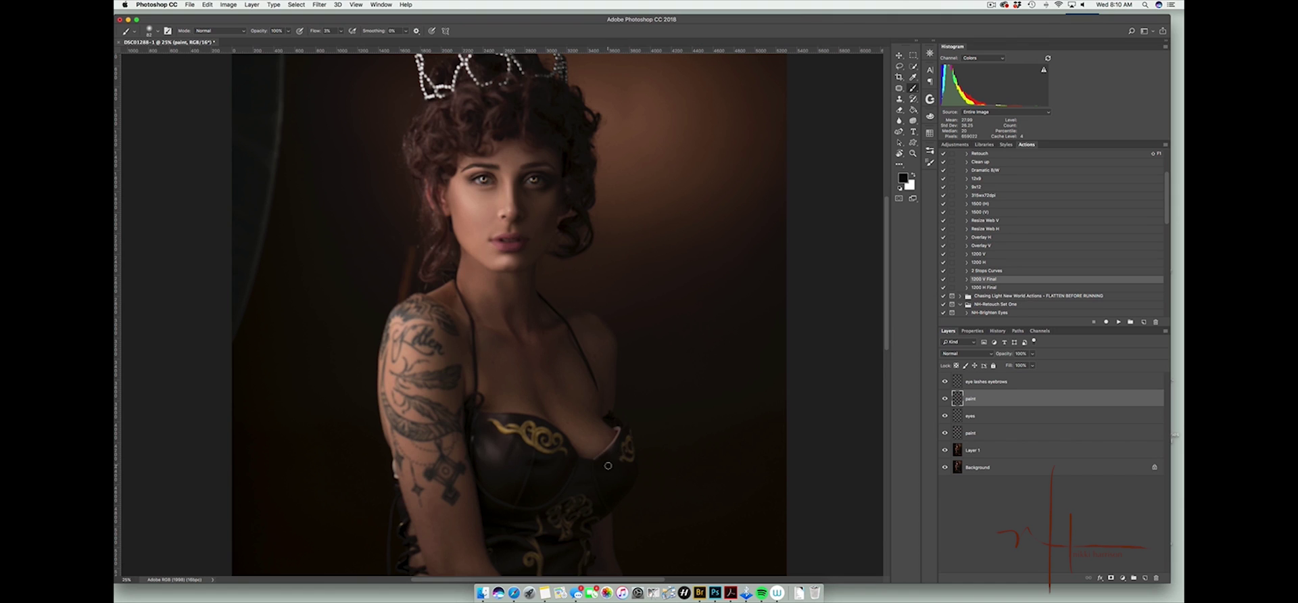
{"action": "key", "text": "shift+2"}
{"action": "key", "text": "shift+2"}
{"action": "left_click_drag", "start_coordinate": [592, 433], "coordinate": [613, 431]}
{"action": "left_click_drag", "start_coordinate": [320, 31], "coordinate": [313, 30]}
Smooth the chest skin above the bodice with sampled neck and chest tones and a larger brush
{"action": "left_click", "coordinate": [583, 440], "text": "alt"}
{"action": "key", "text": "bracketright"}
{"action": "key", "text": "bracketright"}
{"action": "key", "text": "bracketright"}
{"action": "key", "text": "bracketright"}
{"action": "left_click", "coordinate": [576, 403], "text": "alt"}
{"action": "left_click", "coordinate": [512, 267], "text": "alt"}
{"action": "key", "text": "bracketright"}
{"action": "key", "text": "bracketright"}
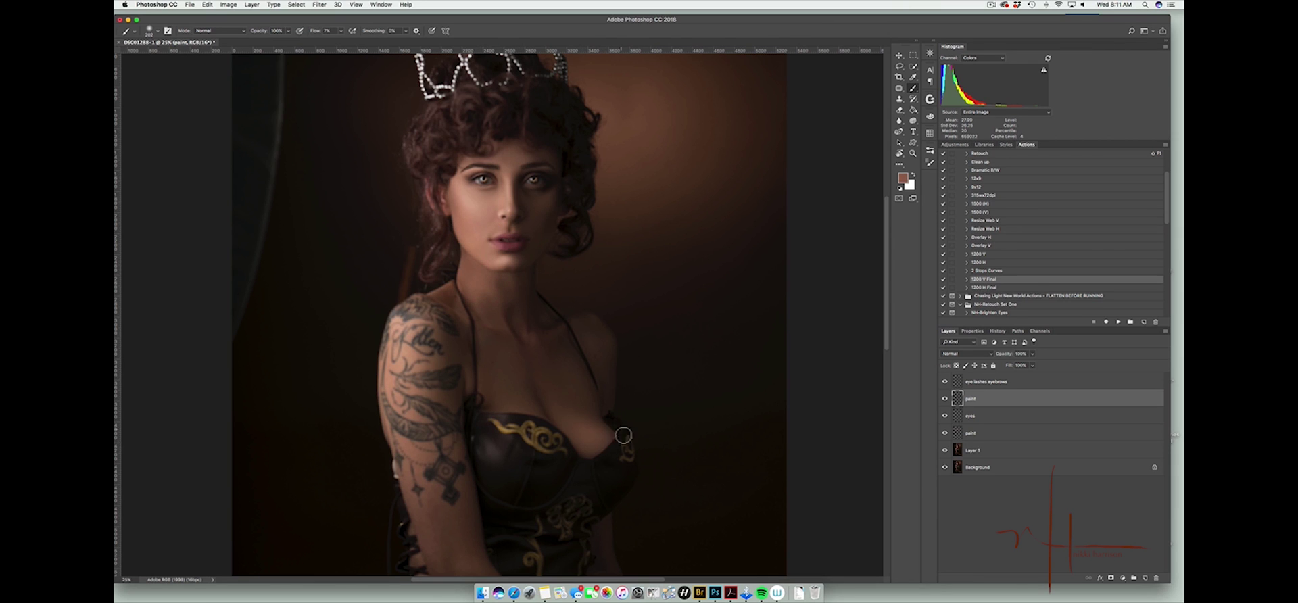
{"action": "left_click", "coordinate": [507, 260], "text": "alt"}
{"action": "left_click_drag", "start_coordinate": [598, 436], "coordinate": [594, 435]}
Blend the cleavage, upper chest and shadow-side shoulder with locally sampled skin tones
{"action": "left_click_drag", "start_coordinate": [518, 407], "coordinate": [515, 401]}
{"action": "left_click", "coordinate": [521, 406], "text": "alt"}
{"action": "left_click", "coordinate": [492, 292], "text": "alt"}
{"action": "mouse_move", "coordinate": [518, 312]}
{"action": "left_mouse_down"}
{"action": "mouse_move", "coordinate": [521, 345]}
{"action": "mouse_move", "coordinate": [496, 349]}
{"action": "left_mouse_up"}
{"action": "left_click", "coordinate": [536, 302], "text": "alt"}
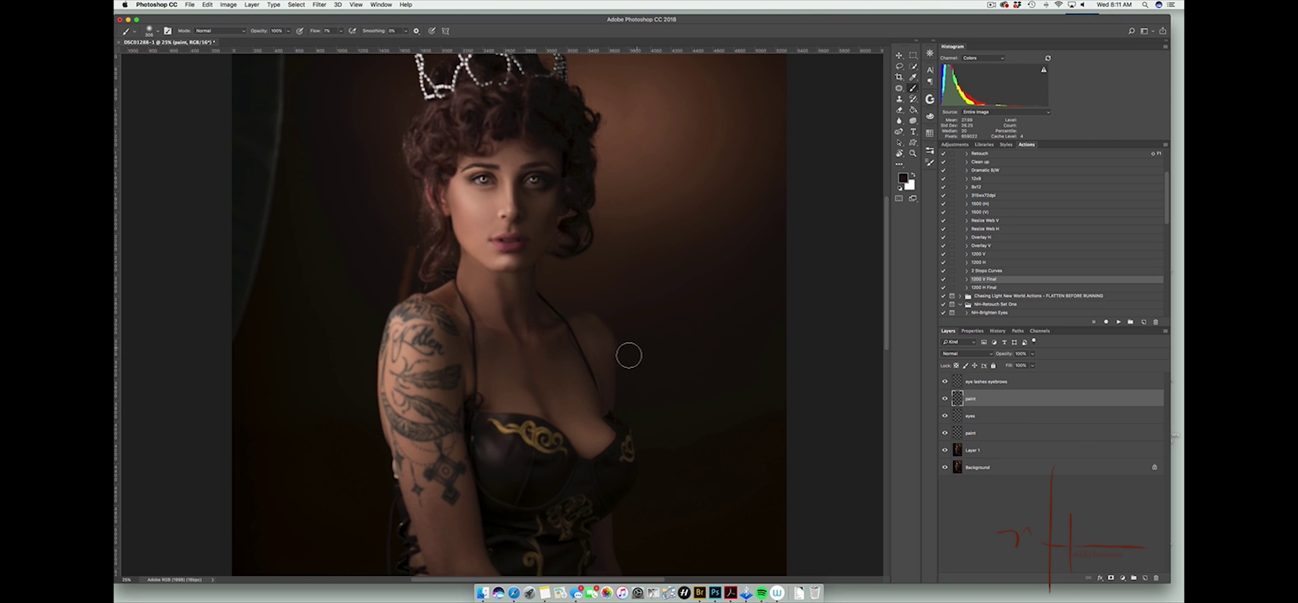
{"action": "left_click", "coordinate": [596, 342], "text": "alt"}
{"action": "left_click_drag", "start_coordinate": [600, 327], "coordinate": [587, 327]}
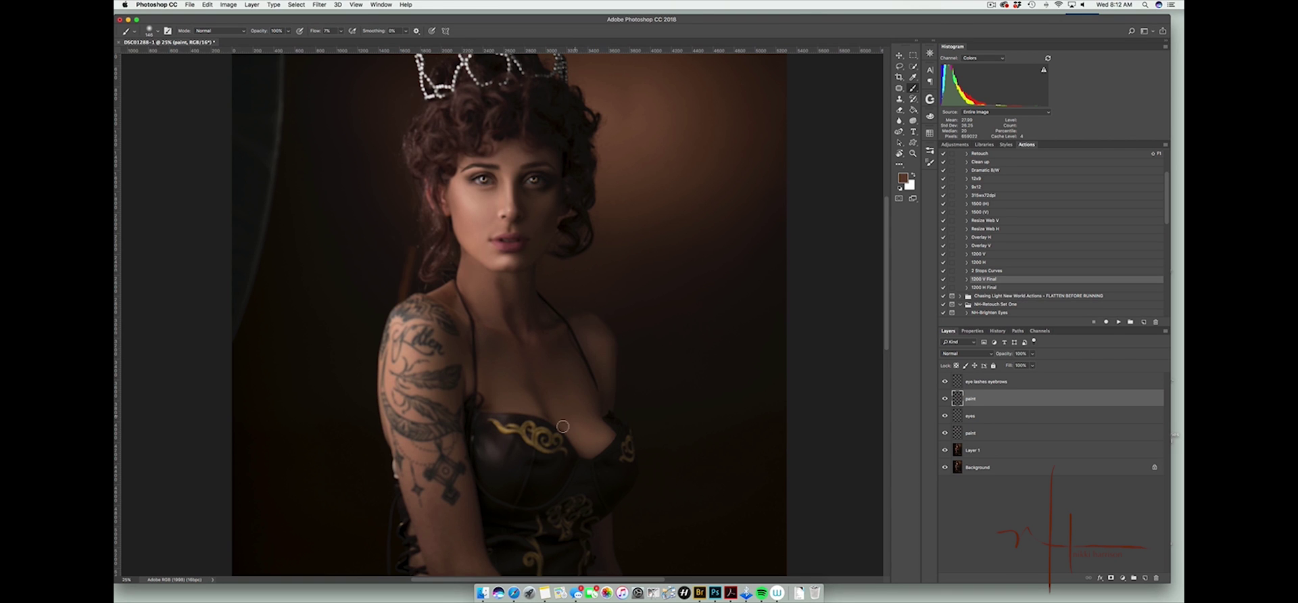
{"action": "left_click_drag", "start_coordinate": [562, 425], "coordinate": [595, 480]}
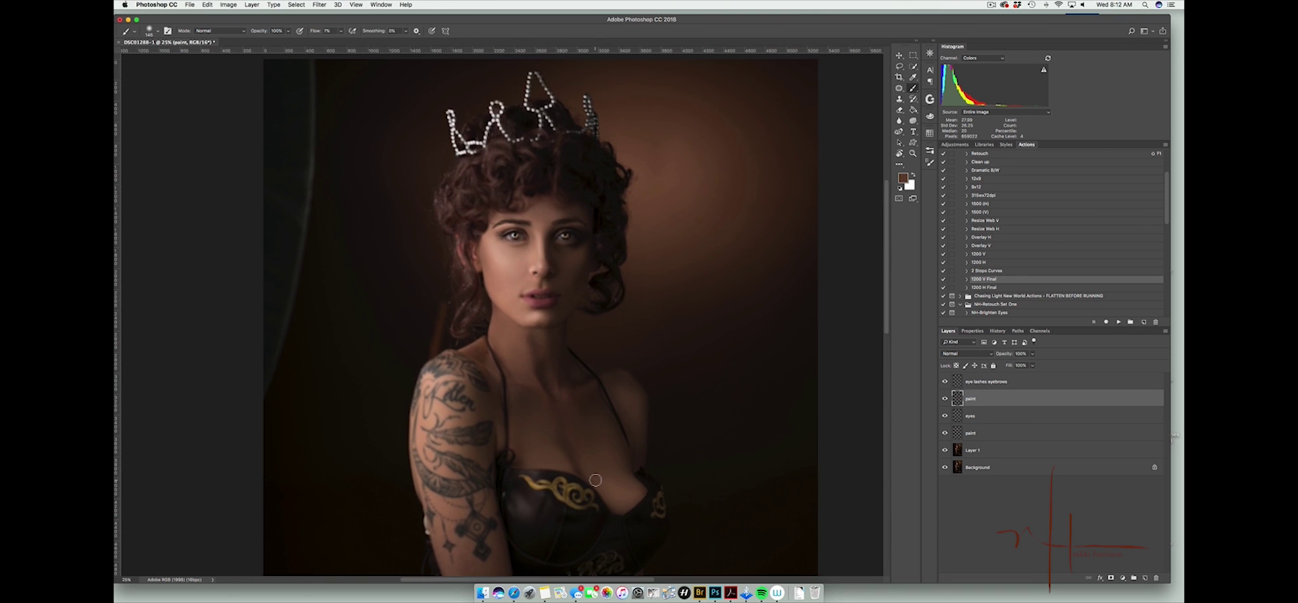
Refine the skin beside and on the nose with sampled tones while working close up on the face
{"action": "left_click", "coordinate": [527, 281], "text": "alt"}
{"action": "left_click_drag", "start_coordinate": [528, 283], "coordinate": [523, 283]}
{"action": "left_click", "coordinate": [521, 288], "text": "alt"}
{"action": "key", "text": "super+plus"}
{"action": "key", "text": "super+plus"}
{"action": "key", "text": "super+plus"}
{"action": "left_click_drag", "start_coordinate": [682, 257], "coordinate": [663, 376]}
{"action": "left_click_drag", "start_coordinate": [589, 304], "coordinate": [582, 304]}
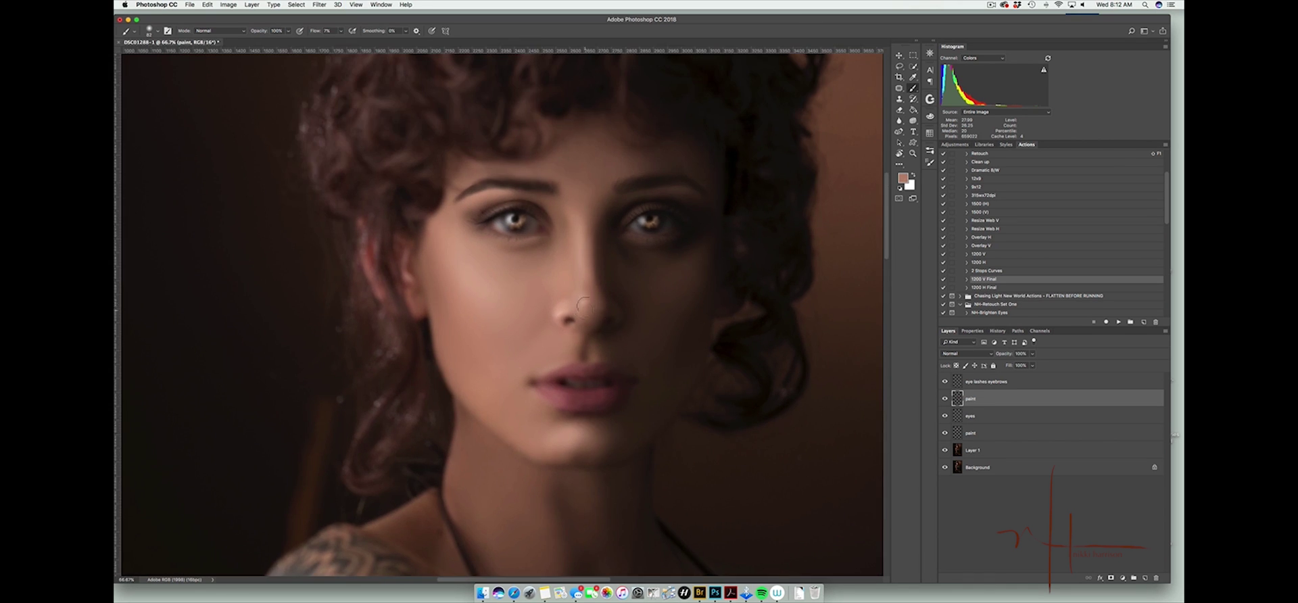
{"action": "left_click", "coordinate": [583, 305], "text": "alt"}
{"action": "left_click", "coordinate": [587, 295], "text": "alt"}
{"action": "left_click", "coordinate": [620, 305], "text": "alt"}
Paint soft white highlights on the nose and just above the upper lip with a reduced brush
{"action": "left_click", "coordinate": [914, 175]}
{"action": "left_click_drag", "start_coordinate": [584, 307], "coordinate": [586, 304]}
{"action": "key", "text": "bracketleft"}
{"action": "key", "text": "bracketleft"}
{"action": "left_click_drag", "start_coordinate": [599, 360], "coordinate": [590, 363]}
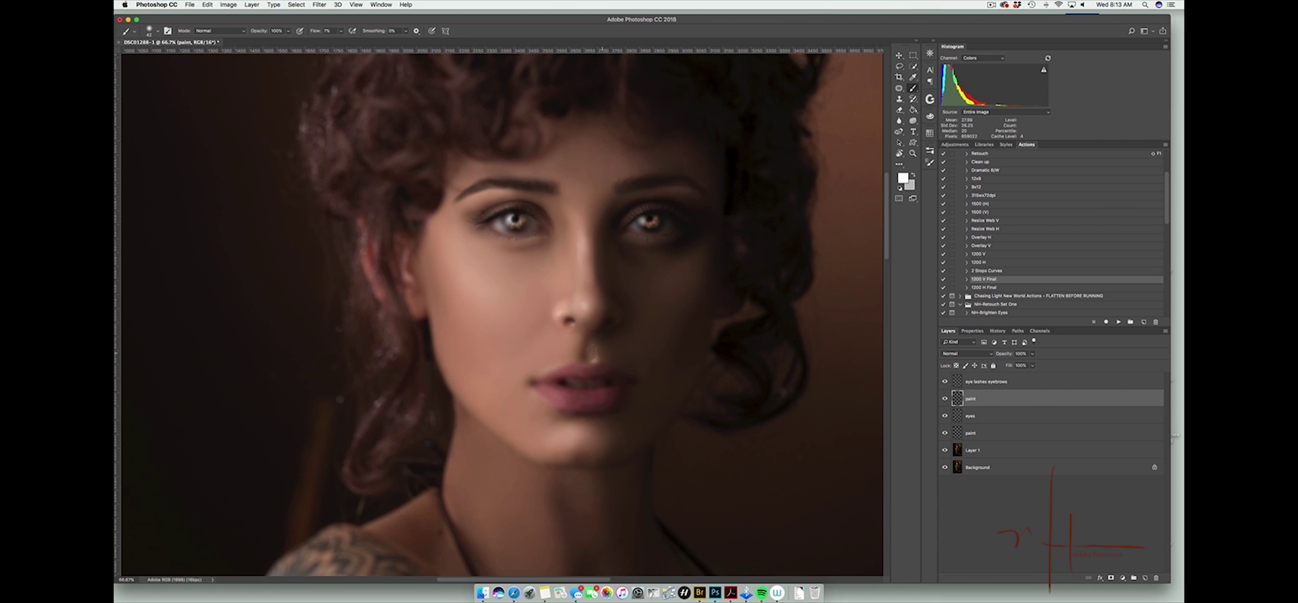
Build up the white highlight above the upper lip and brush soft highlights onto the lips with a larger tip
{"action": "left_click_drag", "start_coordinate": [596, 360], "coordinate": [593, 360], "text": "ctrl+alt"}
{"action": "key", "text": "bracketright"}
{"action": "key", "text": "bracketright"}
{"action": "key", "text": "bracketright"}
{"action": "key", "text": "bracketright"}
{"action": "key", "text": "bracketright"}
{"action": "left_click_drag", "start_coordinate": [560, 393], "coordinate": [581, 396]}
{"action": "key", "text": "]"}
{"action": "key", "text": "]"}
Toggle the upper paint layer's visibility to compare the portrait with and without the painting
{"action": "key", "text": "super+minus"}
{"action": "key", "text": "super+minus"}
{"action": "left_click", "coordinate": [946, 398]}
{"action": "left_click", "coordinate": [945, 399]}
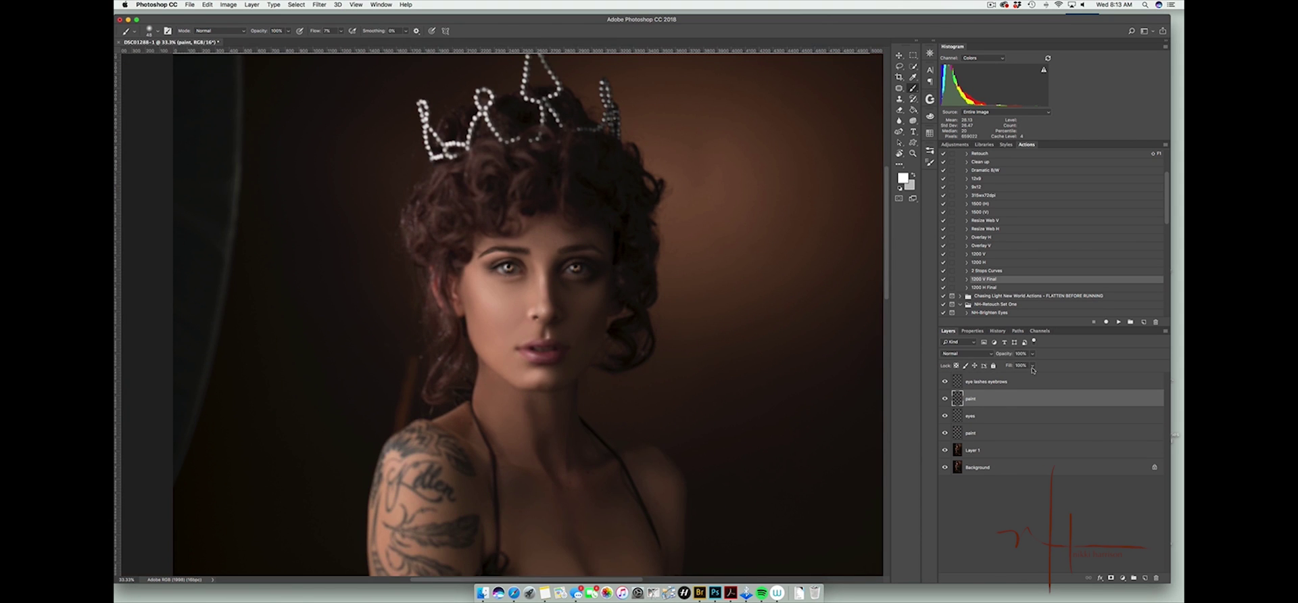
Add a new layer above the eye lashes eyebrows layer for detailing the lit-side eye
{"action": "left_click", "coordinate": [994, 383]}
{"action": "left_click", "coordinate": [1144, 578]}
{"action": "key", "text": "super+plus"}
{"action": "key", "text": "super+plus"}
{"action": "key", "text": "super+plus"}
{"action": "key", "text": "super+plus"}
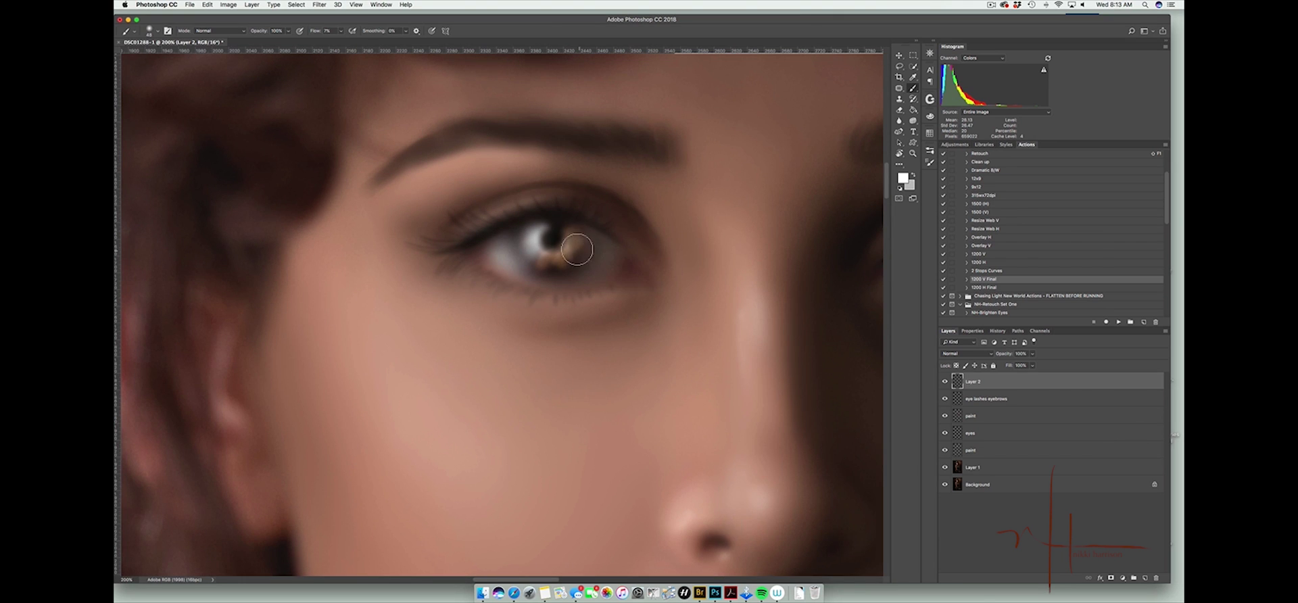
Tone down the bright reflection in the lit-side eye with a custom picked colour, then reset to default black
{"action": "left_click", "coordinate": [903, 178]}
{"action": "left_click", "coordinate": [851, 518]}
{"action": "left_click", "coordinate": [793, 483]}
{"action": "left_click", "coordinate": [921, 416]}
{"action": "key", "text": "b"}
{"action": "key", "text": "d"}
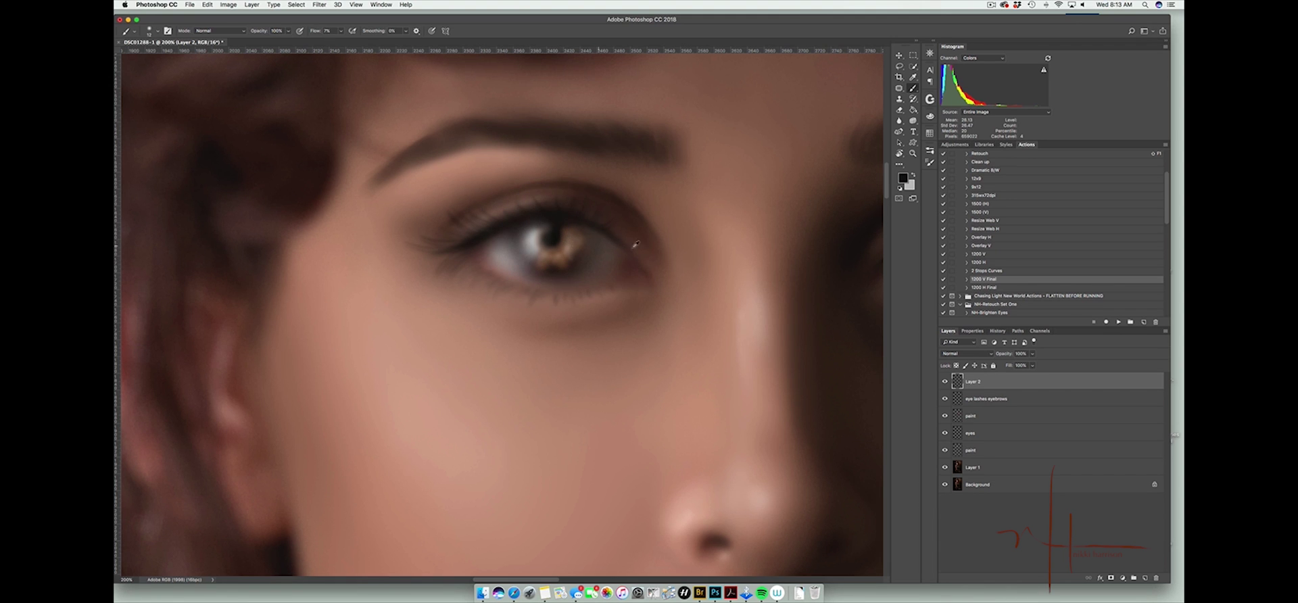
Sample a tone near the lit-side eye's inner corner, adjust it in the Color Picker, and paint the iris with a smaller brush
{"action": "left_click", "coordinate": [634, 246], "text": "alt"}
{"action": "left_click", "coordinate": [902, 178]}
{"action": "left_click", "coordinate": [793, 502]}
{"action": "left_click", "coordinate": [924, 415]}
{"action": "key", "text": "["}
{"action": "key", "text": "["}
{"action": "key", "text": "["}
{"action": "key", "text": "["}
{"action": "key", "text": "["}
{"action": "left_click_drag", "start_coordinate": [542, 263], "coordinate": [545, 256]}
Darken the outer iris and define the pupil of the lit-side eye using sampled tones and default black
{"action": "left_click", "coordinate": [520, 267], "text": "alt"}
{"action": "key", "text": "d"}
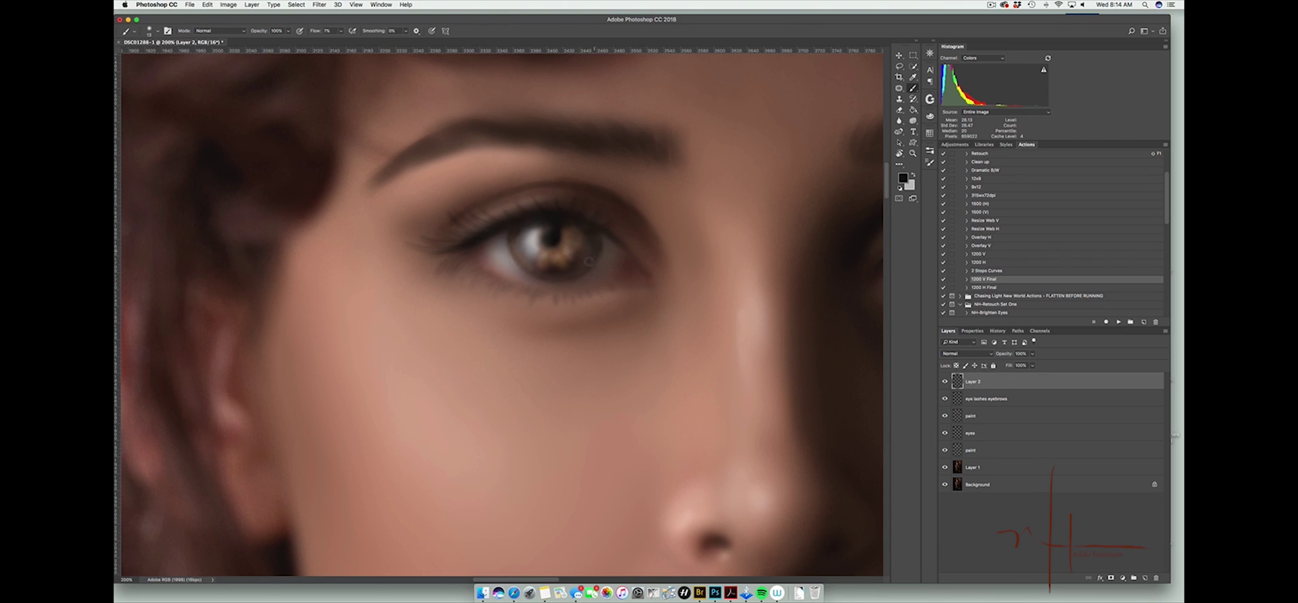
{"action": "left_click", "coordinate": [522, 255], "text": "alt"}
{"action": "key", "text": "d"}
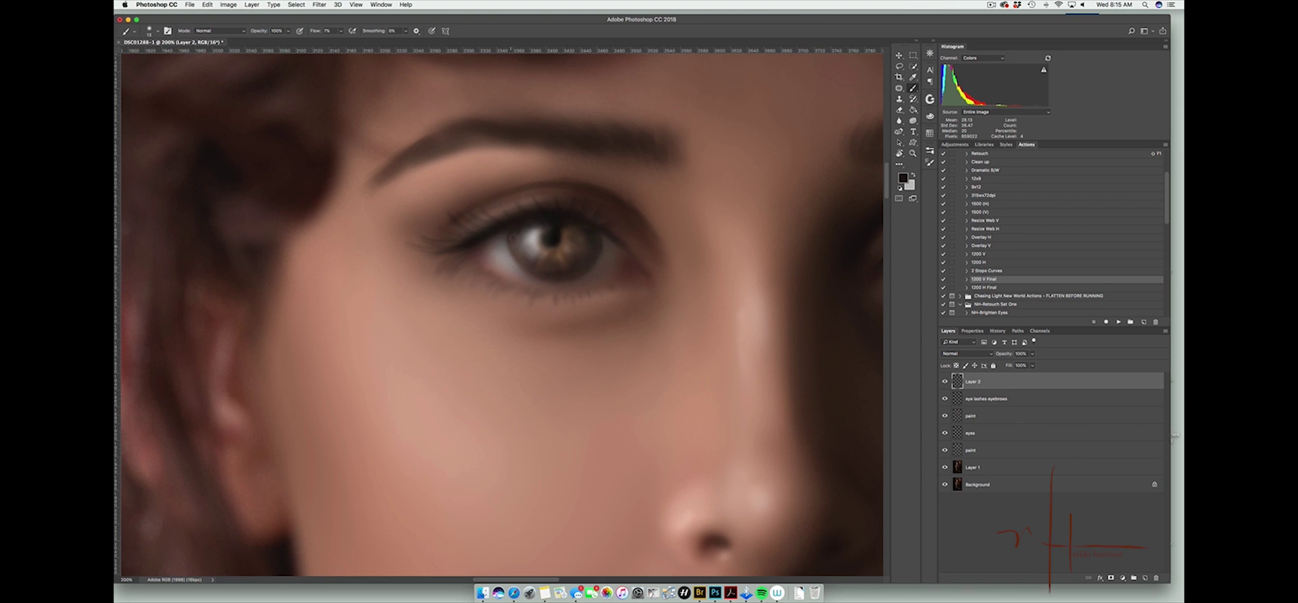
{"action": "left_click", "coordinate": [556, 237], "text": "alt"}
{"action": "left_click_drag", "start_coordinate": [557, 236], "coordinate": [542, 244]}
Darken the pupil and iris of the shadow-side eye with sampled tones and black to match the other eye
{"action": "scroll", "coordinate": [742, 311], "scroll_direction": "right", "scroll_amount": 5}
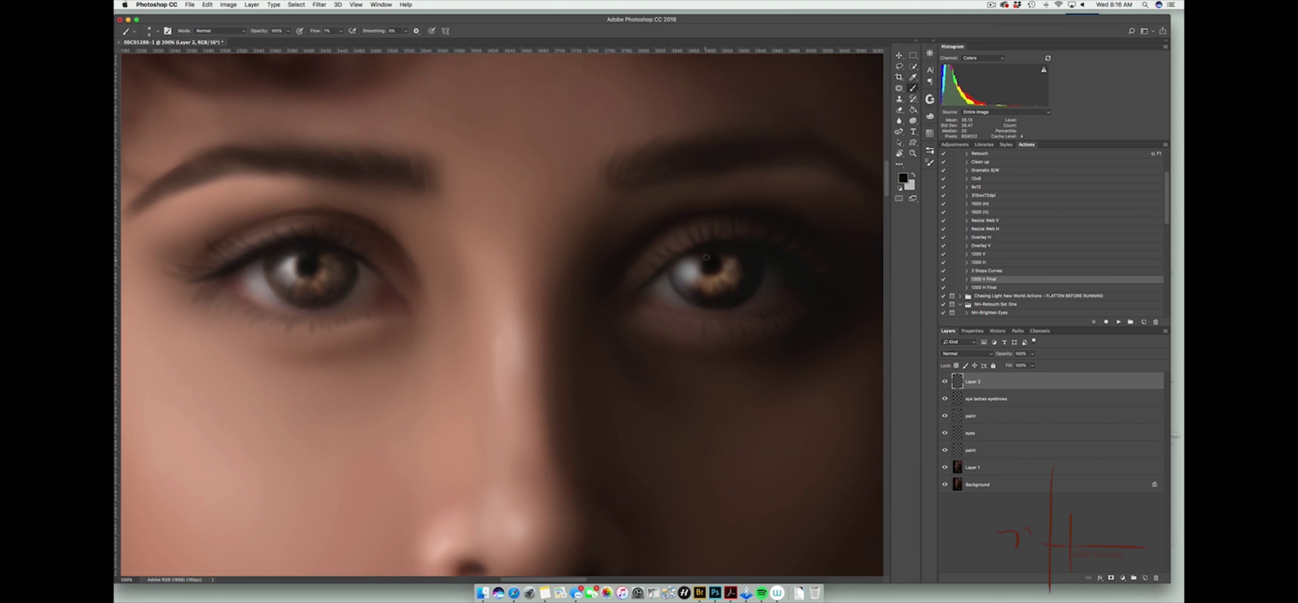
{"action": "left_click", "coordinate": [723, 268], "text": "alt"}
{"action": "key", "text": "d"}
{"action": "key", "text": "super+minus"}
{"action": "key", "text": "super+minus"}
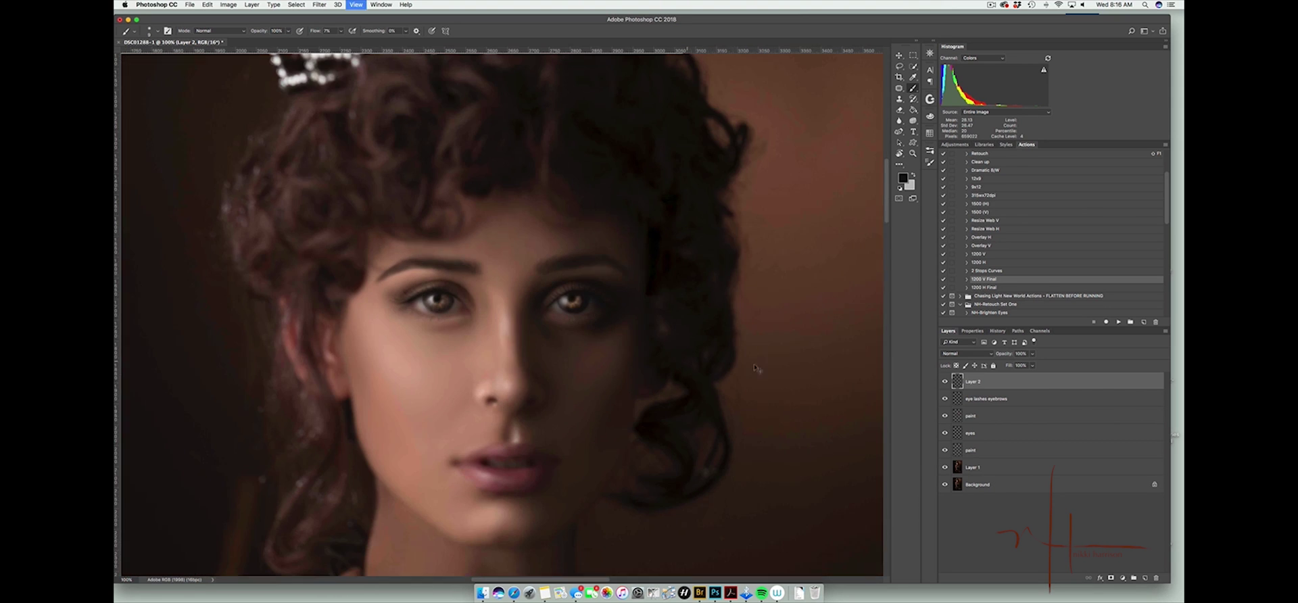
{"action": "key", "text": "super+plus"}
{"action": "key", "text": "super+plus"}
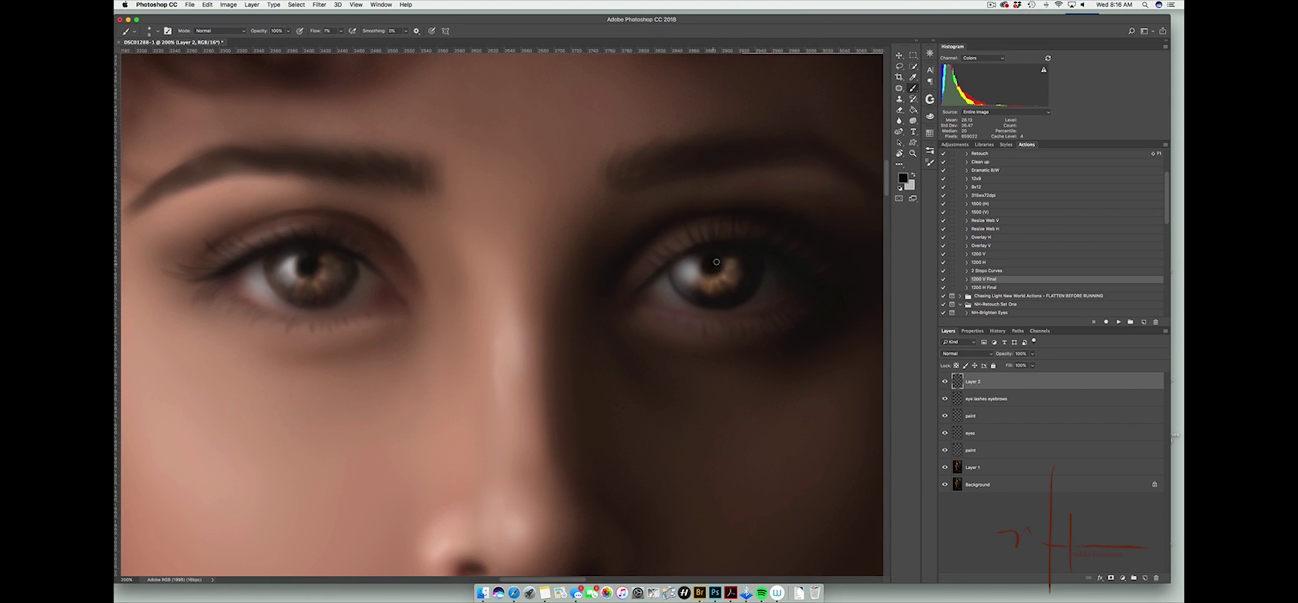
{"action": "left_click", "coordinate": [738, 285], "text": "alt"}
{"action": "mouse_move", "coordinate": [740, 276]}
{"action": "left_mouse_down"}
{"action": "mouse_move", "coordinate": [731, 262]}
{"action": "mouse_move", "coordinate": [744, 269]}
{"action": "mouse_move", "coordinate": [717, 286]}
{"action": "left_mouse_up"}
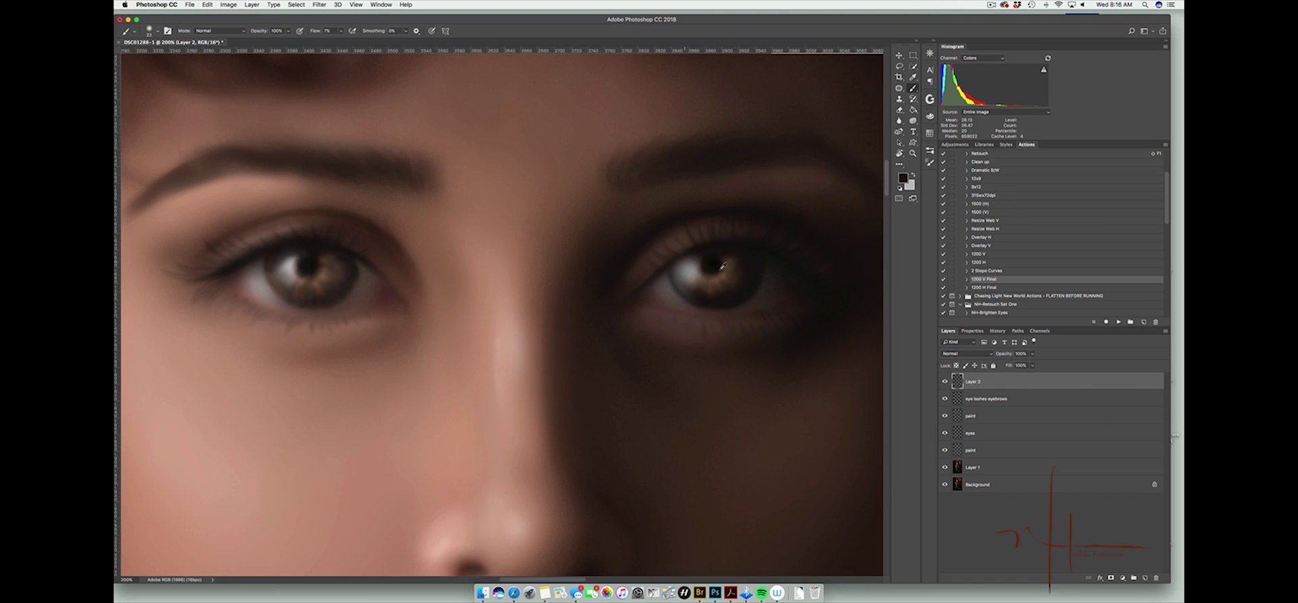
Touch up the lit-side iris, check both eyes against the wider portrait, and reset the foreground colour to black
{"action": "left_click", "coordinate": [344, 281]}
{"action": "left_click_drag", "start_coordinate": [297, 296], "coordinate": [295, 284]}
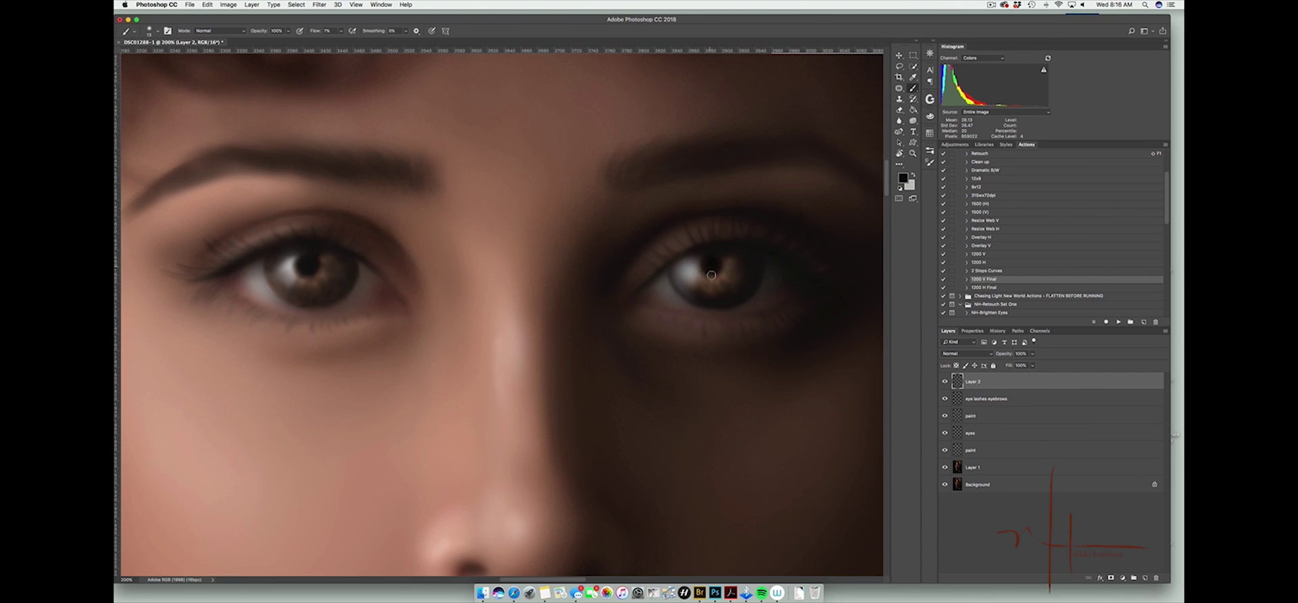
{"action": "key", "text": "super+0"}
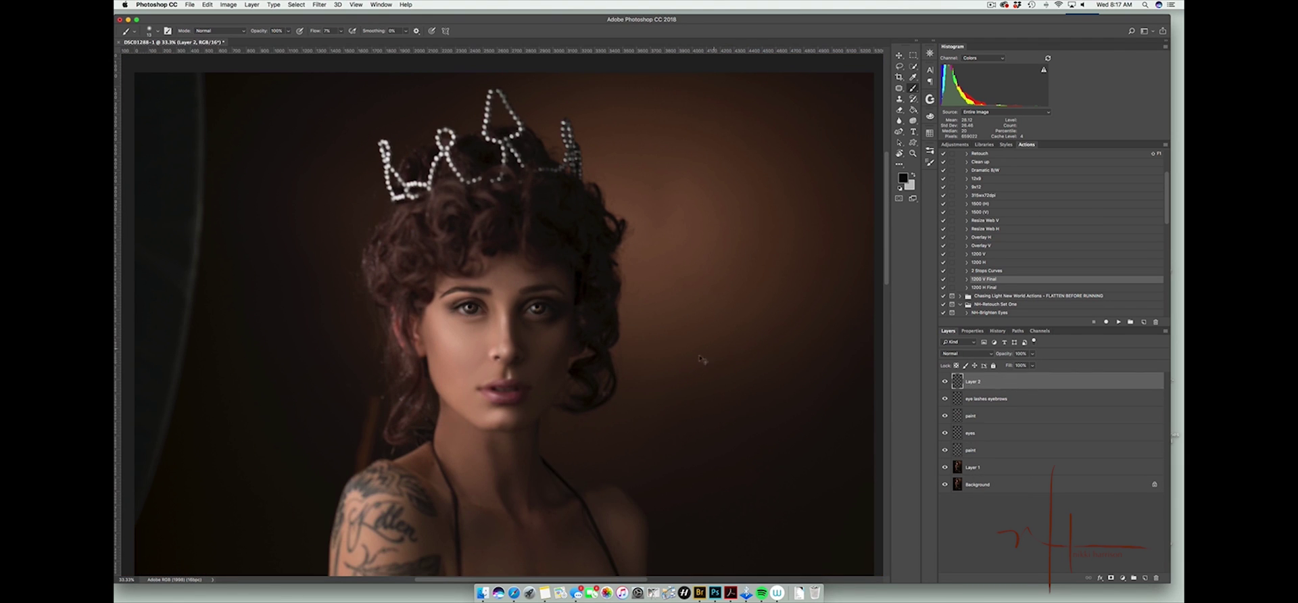
{"action": "key", "text": "super+1"}
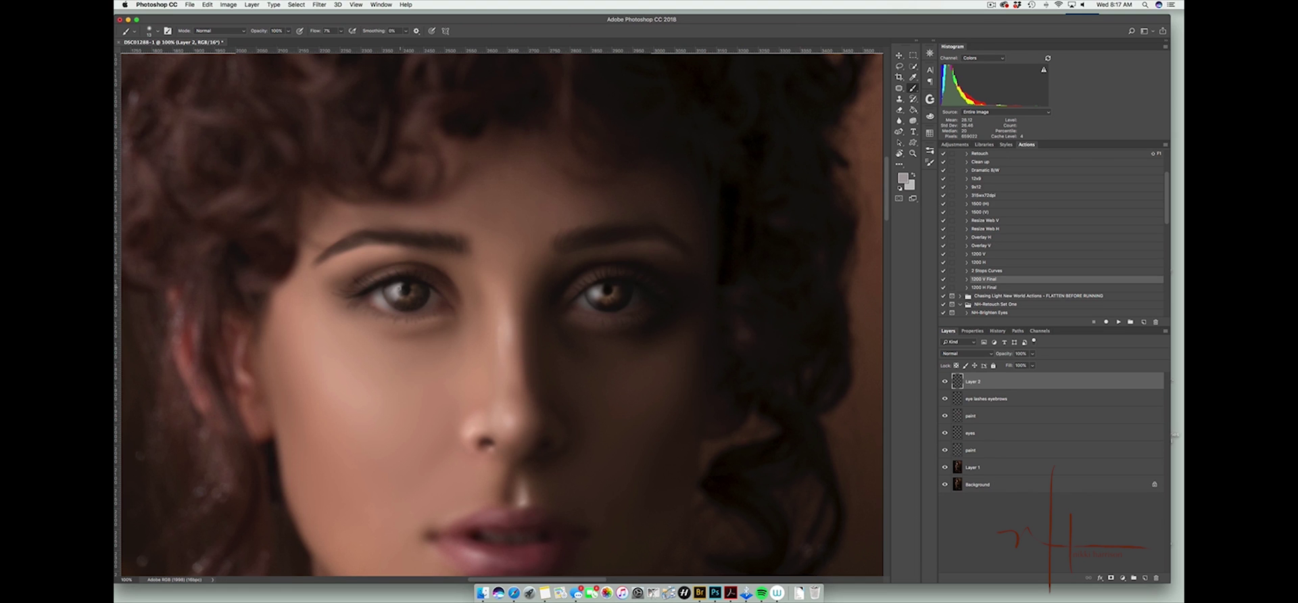
{"action": "key", "text": "d"}
Review the whole portrait from a full view and closer in to judge the painted face
{"action": "key", "text": "super+minus"}
{"action": "key", "text": "super+minus"}
{"action": "key", "text": "super+minus"}
{"action": "key", "text": "super+minus"}
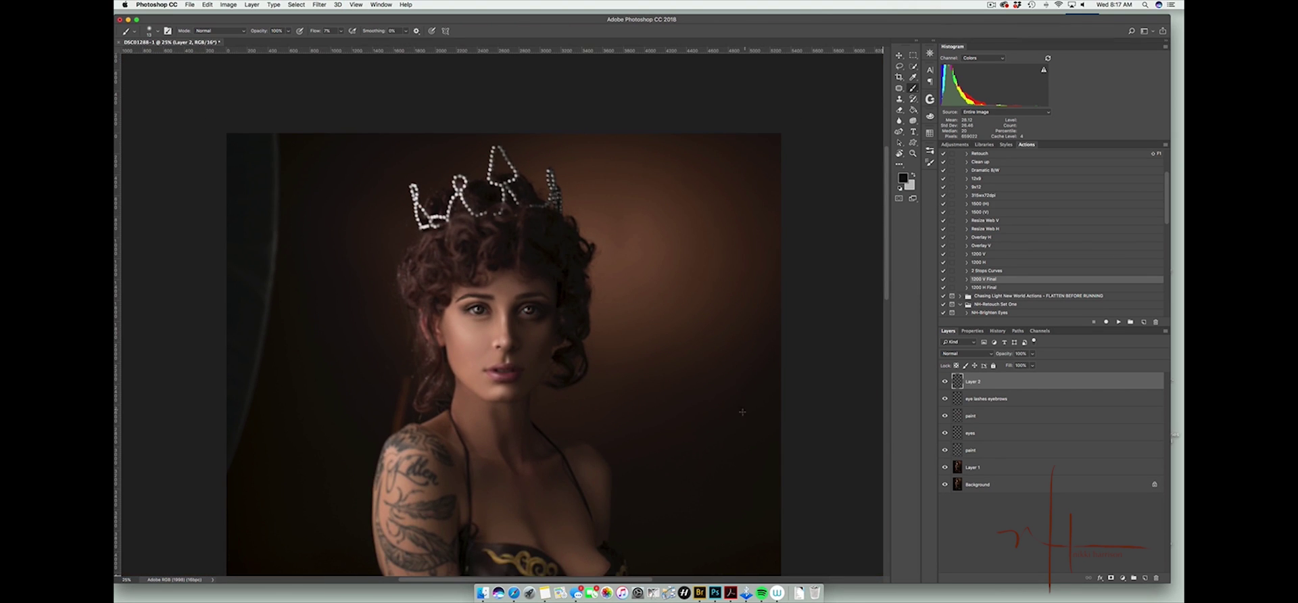
{"action": "key", "text": "super+minus"}
{"action": "key", "text": "super+minus"}
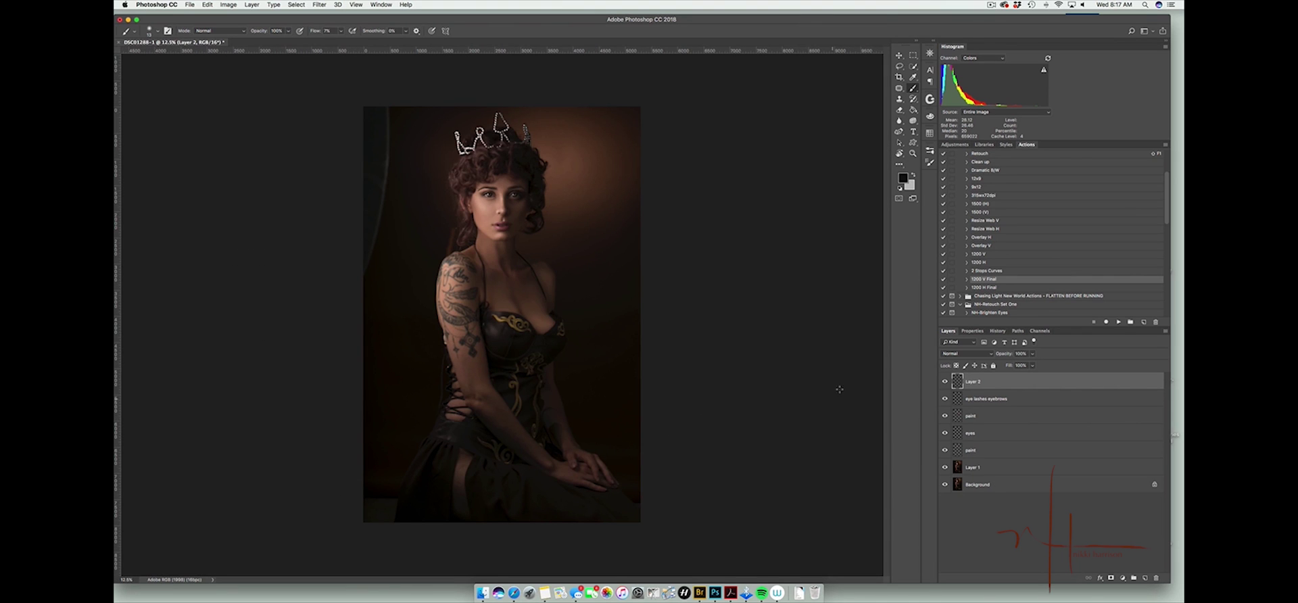
{"action": "key", "text": "super+plus"}
{"action": "key", "text": "super+plus"}
{"action": "key", "text": "super+plus"}
{"action": "key", "text": "super+plus"}
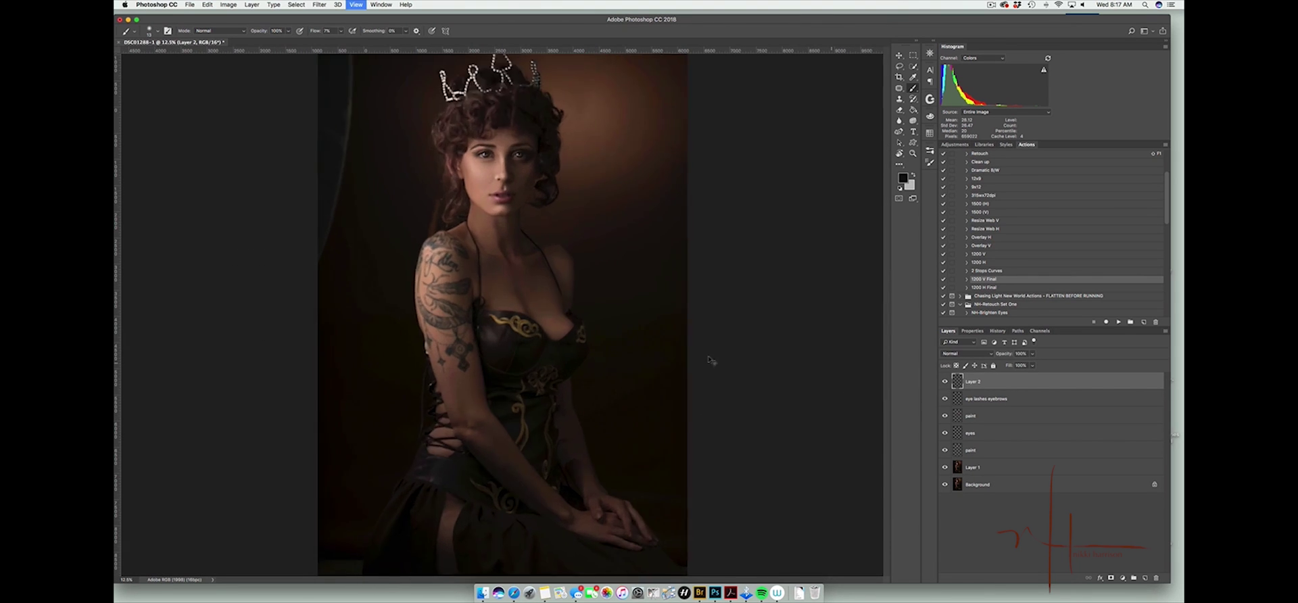
{"action": "key", "text": "super+r"}
{"action": "scroll", "coordinate": [591, 363], "scroll_direction": "down", "scroll_amount": 3}
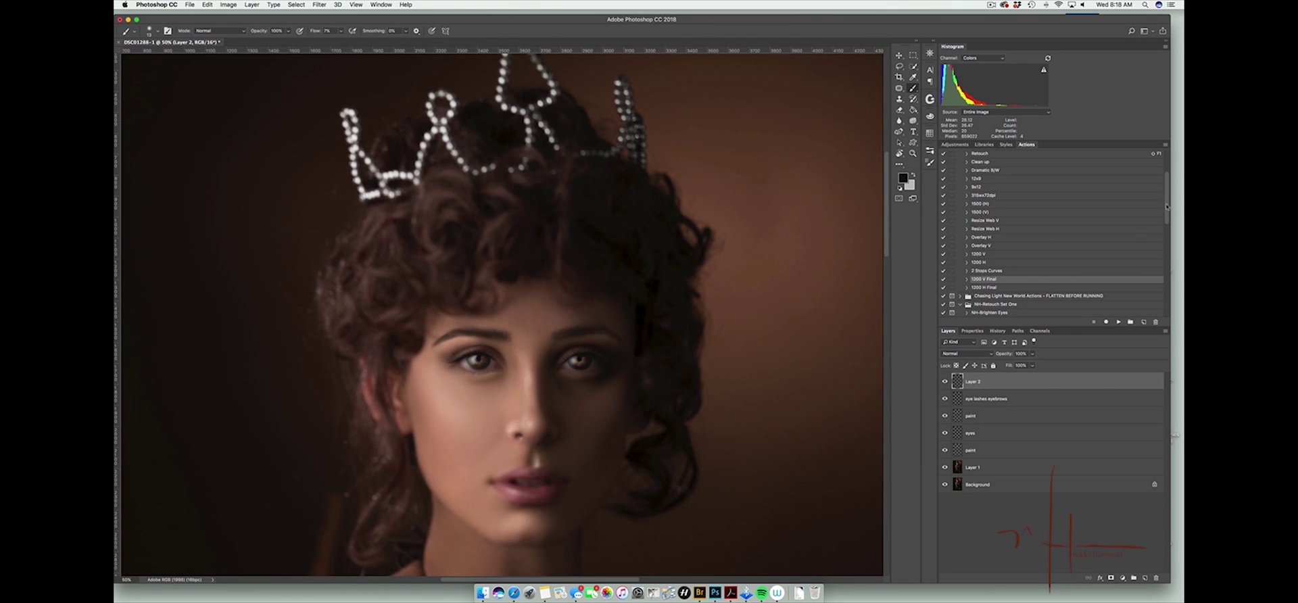
Run the NH-Dodge Burn action and select the Burn layer it adds
{"action": "left_click_drag", "start_coordinate": [1167, 208], "coordinate": [1167, 239]}
{"action": "left_click", "coordinate": [998, 238]}
{"action": "left_click", "coordinate": [1119, 322]}
{"action": "left_click", "coordinate": [994, 411]}
Lower the brush flow and, with white as the painting colour on the Dodge mask, lighten beneath the shadow-side eye
{"action": "key", "text": "x"}
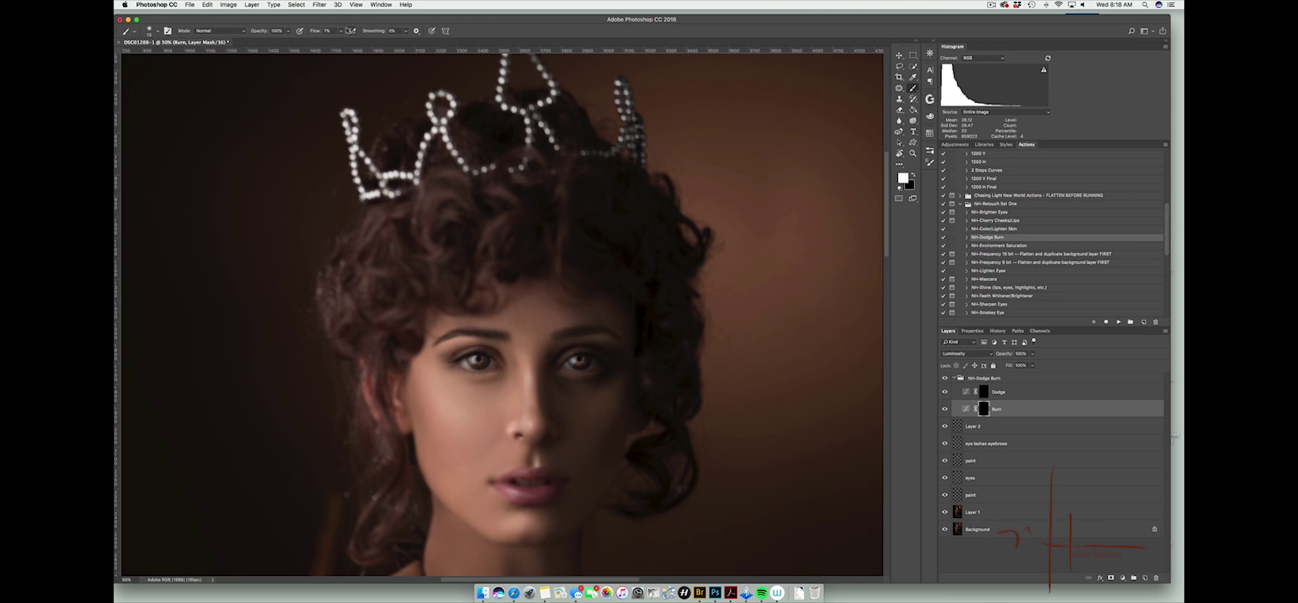
{"action": "left_click_drag", "start_coordinate": [341, 31], "coordinate": [340, 42]}
{"action": "key", "text": "super+plus"}
{"action": "key", "text": "super+plus"}
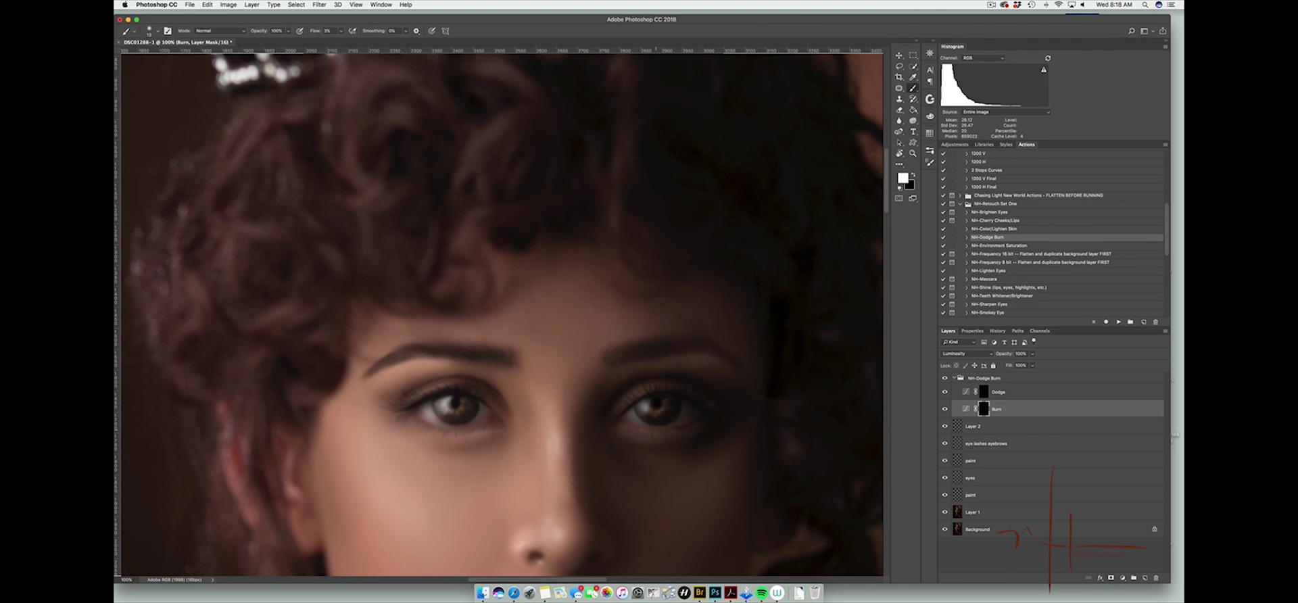
{"action": "left_click_drag", "start_coordinate": [580, 426], "coordinate": [556, 321]}
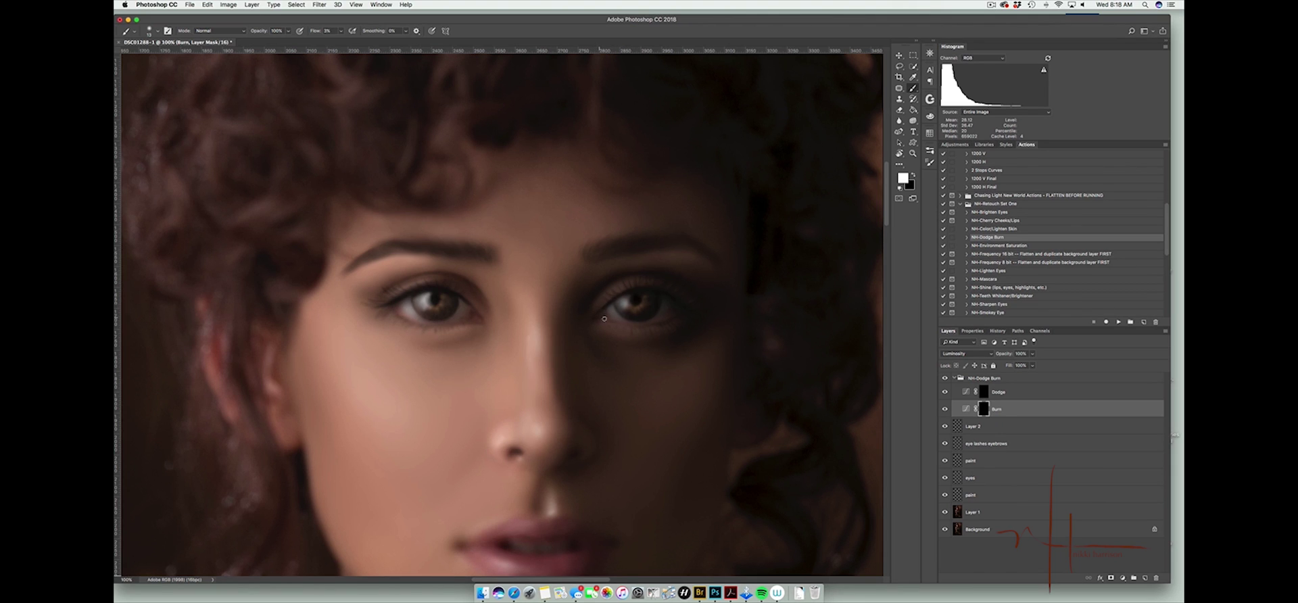
{"action": "left_click", "coordinate": [984, 392]}
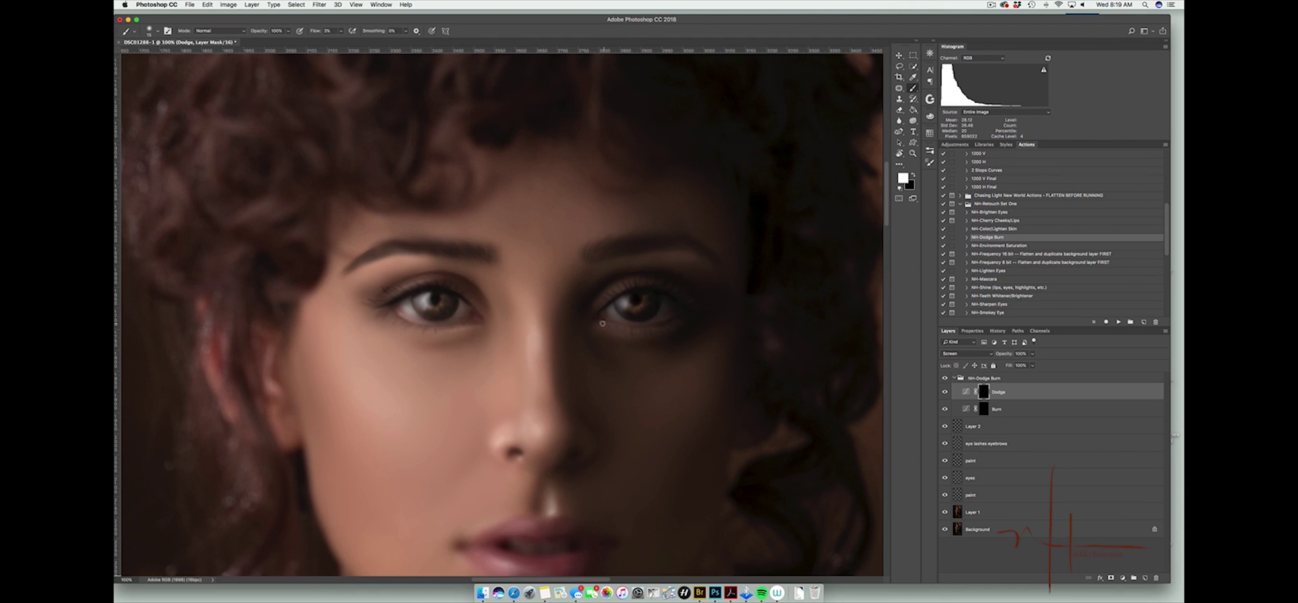
{"action": "key", "text": "bracketright"}
{"action": "key", "text": "bracketright"}
{"action": "key", "text": "bracketright"}
{"action": "key", "text": "bracketright"}
{"action": "key", "text": "bracketright"}
{"action": "key", "text": "bracketright"}
{"action": "key", "text": "bracketright"}
{"action": "key", "text": "bracketright"}
Paint on the Burn mask with a small brush to deepen the shading around the shadow-side eye and its outer corner
{"action": "key", "text": "alt+bracketleft"}
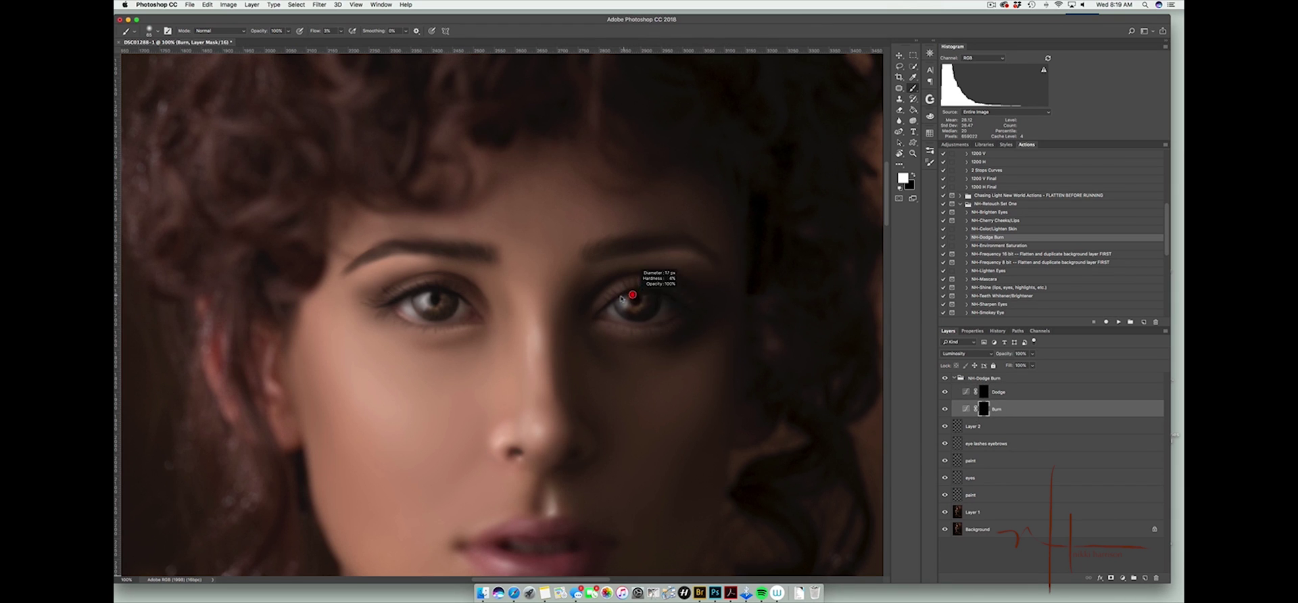
{"action": "key", "text": "bracketleft"}
{"action": "key", "text": "bracketleft"}
{"action": "key", "text": "bracketleft"}
{"action": "key", "text": "bracketleft"}
{"action": "key", "text": "bracketleft"}
{"action": "key", "text": "bracketleft"}
{"action": "left_click_drag", "start_coordinate": [611, 281], "coordinate": [617, 281]}
{"action": "left_click_drag", "start_coordinate": [708, 321], "coordinate": [710, 320]}
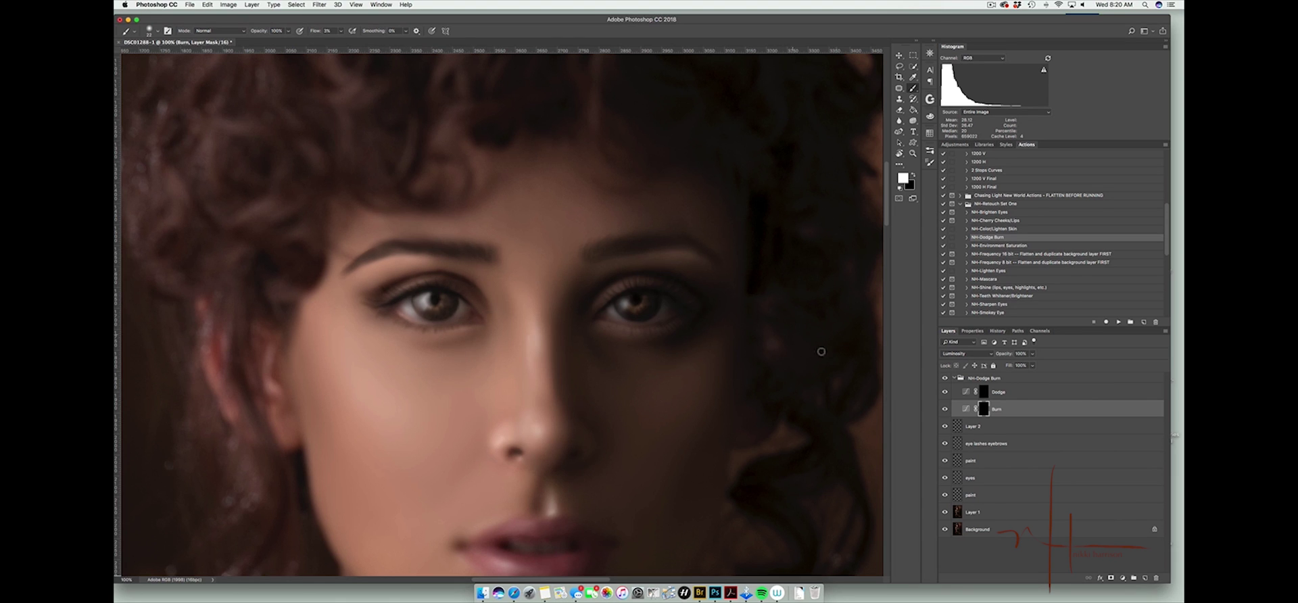
Lighten the skin under the lit-side eye and around its brow on the Dodge mask
{"action": "key", "text": "alt+bracketright"}
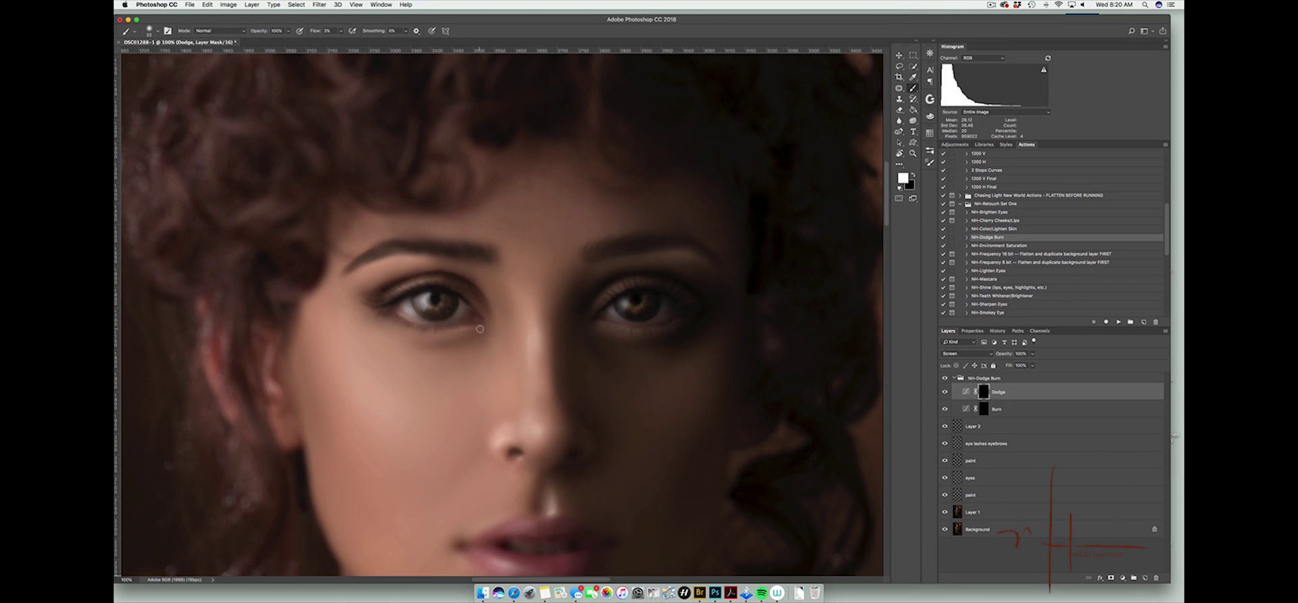
{"action": "left_click_drag", "start_coordinate": [436, 336], "coordinate": [441, 336]}
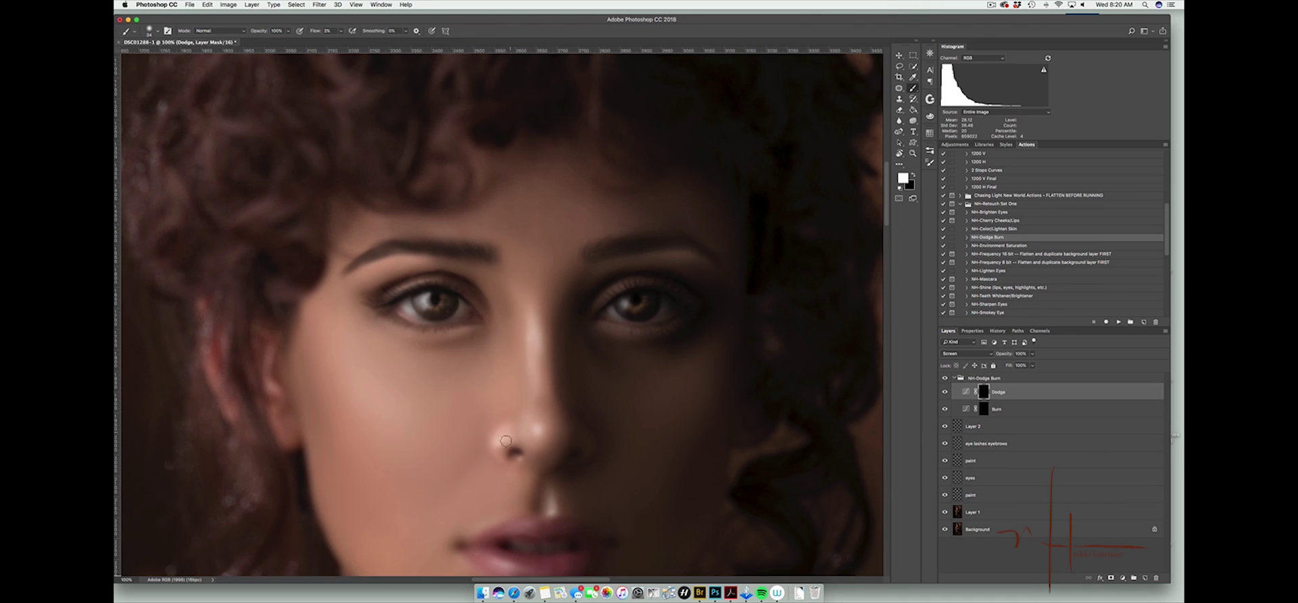
{"action": "left_click_drag", "start_coordinate": [457, 330], "coordinate": [451, 331]}
{"action": "mouse_move", "coordinate": [408, 261]}
{"action": "left_mouse_down"}
{"action": "mouse_move", "coordinate": [430, 258]}
{"action": "mouse_move", "coordinate": [390, 262]}
{"action": "left_mouse_up"}
Build up highlights on the cheeks, above the upper lip, on the chin and on the brow area with the Dodge mask
{"action": "key", "text": "super+minus"}
{"action": "key", "text": "super+minus"}
{"action": "left_click_drag", "start_coordinate": [430, 339], "coordinate": [463, 353]}
{"action": "left_click_drag", "start_coordinate": [491, 404], "coordinate": [485, 406]}
{"action": "left_click_drag", "start_coordinate": [511, 470], "coordinate": [519, 473]}
{"action": "mouse_move", "coordinate": [525, 292]}
{"action": "left_mouse_down"}
{"action": "mouse_move", "coordinate": [545, 294]}
{"action": "mouse_move", "coordinate": [530, 273]}
{"action": "mouse_move", "coordinate": [514, 293]}
{"action": "left_mouse_up"}
{"action": "left_click_drag", "start_coordinate": [560, 367], "coordinate": [578, 368]}
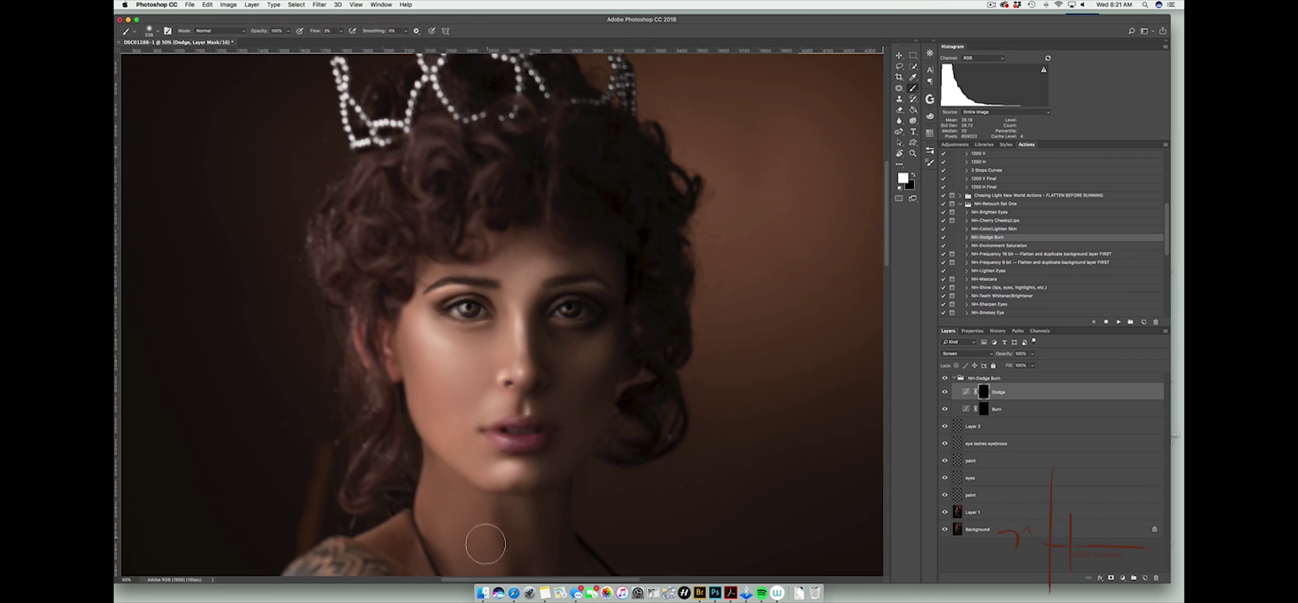
Paint on the Burn mask to darken the shadow side of the face and the background beside the shoulder
{"action": "key", "text": "super+minus"}
{"action": "key", "text": "super+minus"}
{"action": "left_click_drag", "start_coordinate": [595, 488], "coordinate": [594, 367]}
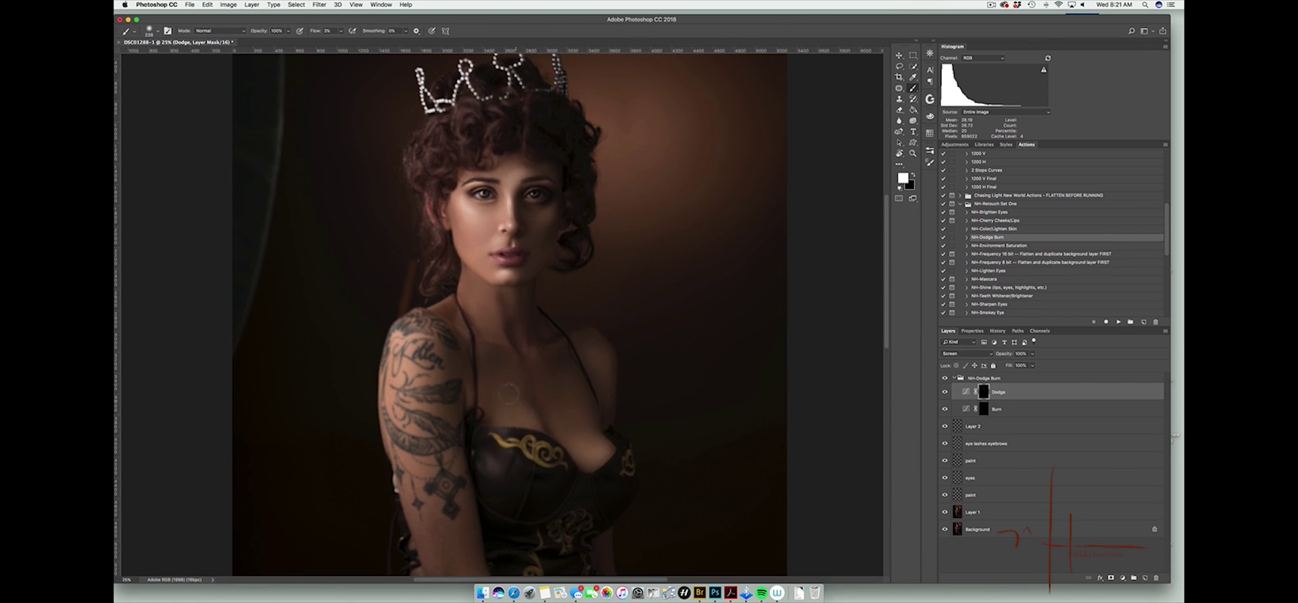
{"action": "key", "text": "alt+bracketleft"}
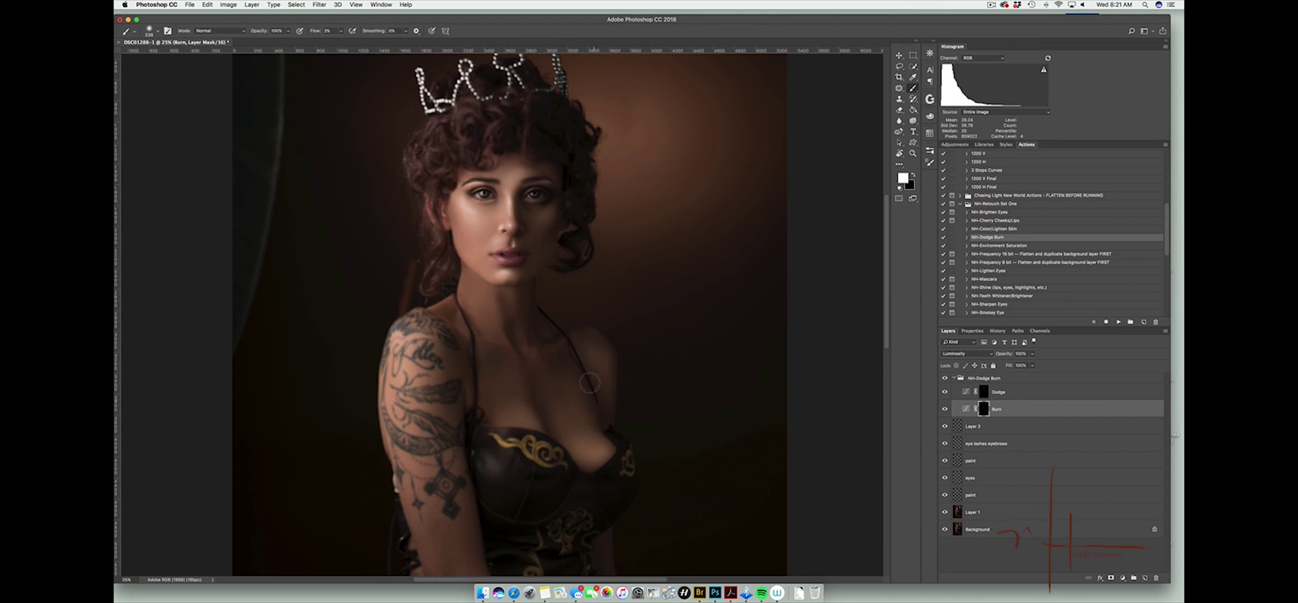
{"action": "left_click_drag", "start_coordinate": [553, 228], "coordinate": [546, 228]}
{"action": "key", "text": "super+minus"}
{"action": "left_click_drag", "start_coordinate": [634, 299], "coordinate": [636, 298]}
Paint on the Dodge mask to lighten the chest, the tattooed arm and the area around the hands and skirt
{"action": "left_click", "coordinate": [998, 392]}
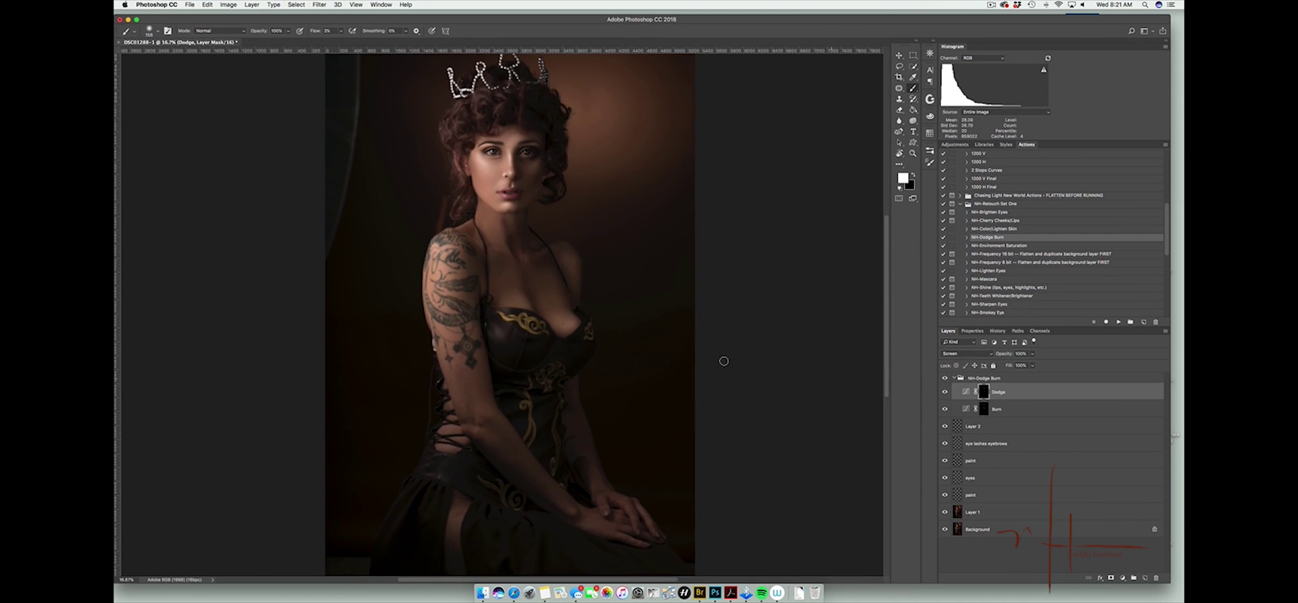
{"action": "left_click_drag", "start_coordinate": [476, 277], "coordinate": [495, 277]}
{"action": "mouse_move", "coordinate": [448, 281]}
{"action": "left_mouse_down"}
{"action": "mouse_move", "coordinate": [450, 336]}
{"action": "mouse_move", "coordinate": [477, 398]}
{"action": "mouse_move", "coordinate": [562, 503]}
{"action": "mouse_move", "coordinate": [488, 409]}
{"action": "left_mouse_up"}
{"action": "left_click_drag", "start_coordinate": [582, 446], "coordinate": [603, 526]}
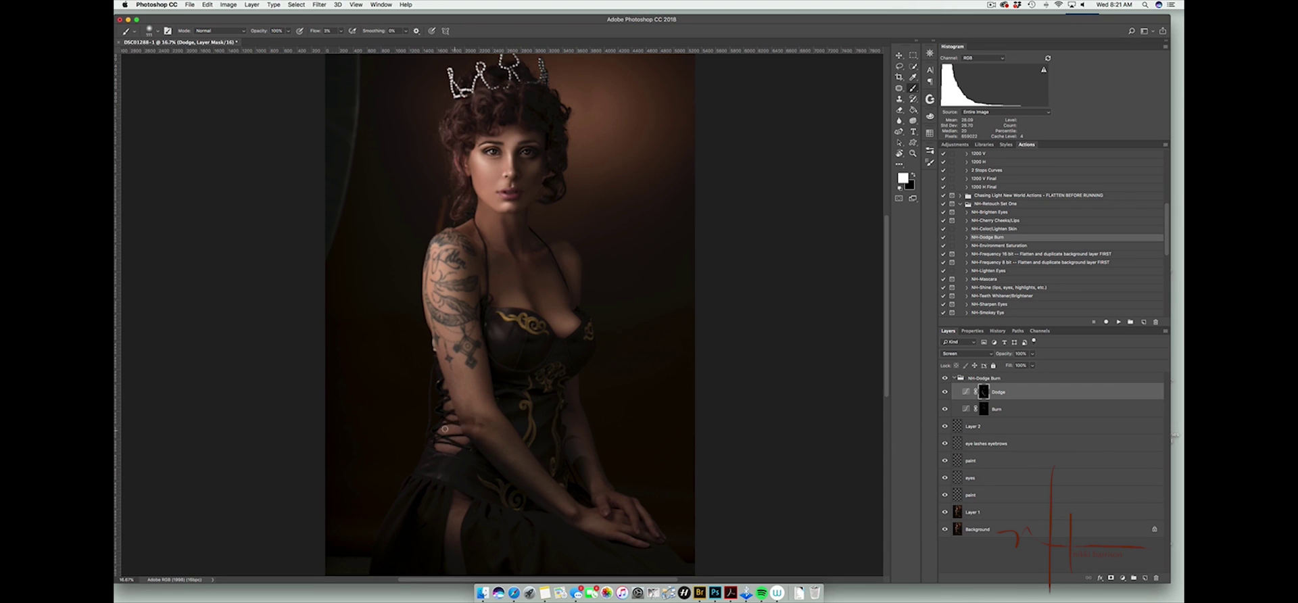
{"action": "key", "text": "bracketleft"}
{"action": "key", "text": "bracketleft"}
{"action": "key", "text": "bracketleft"}
{"action": "key", "text": "bracketleft"}
{"action": "key", "text": "super+minus"}
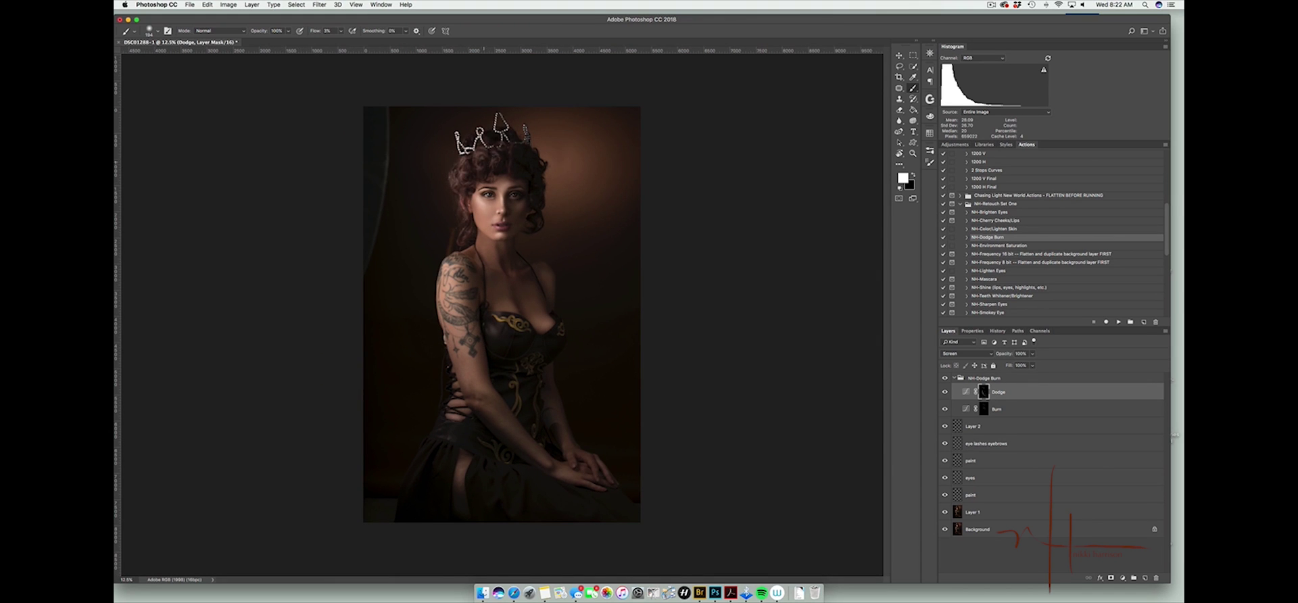
Merge the NH-Dodge Burn group and all retouching layers above the Background into a single layer
{"action": "left_click", "coordinate": [954, 378]}
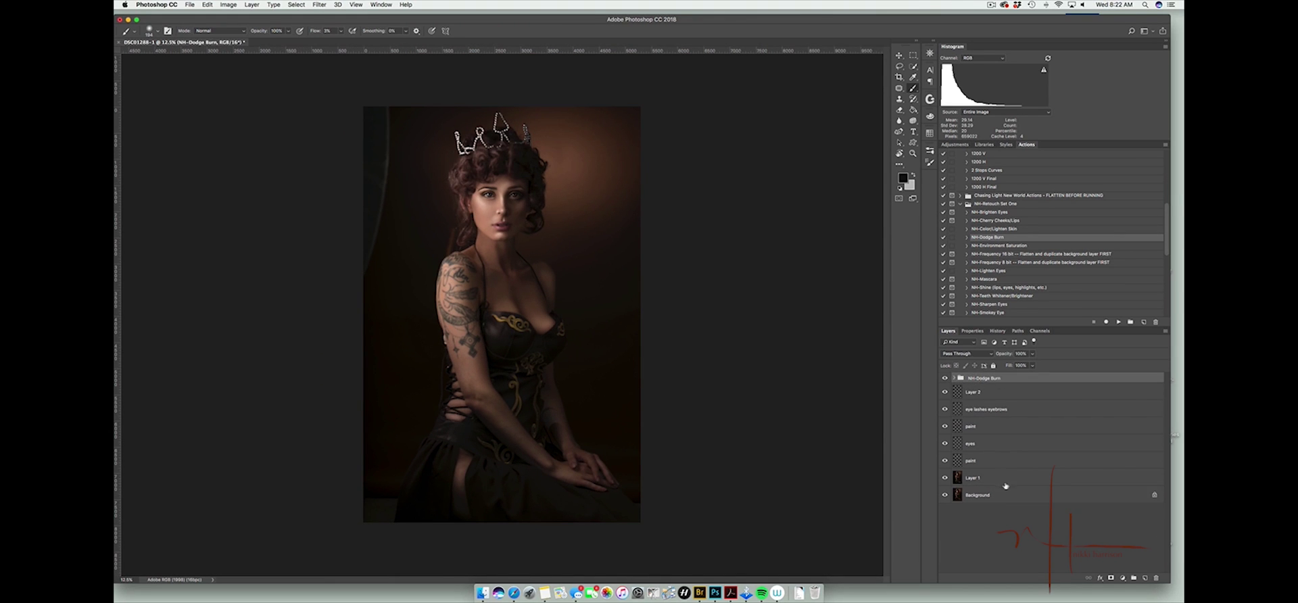
{"action": "left_click", "coordinate": [1005, 490]}
{"action": "key", "text": "super+j"}
{"action": "right_click", "coordinate": [1010, 382]}
{"action": "left_click", "coordinate": [1025, 473]}
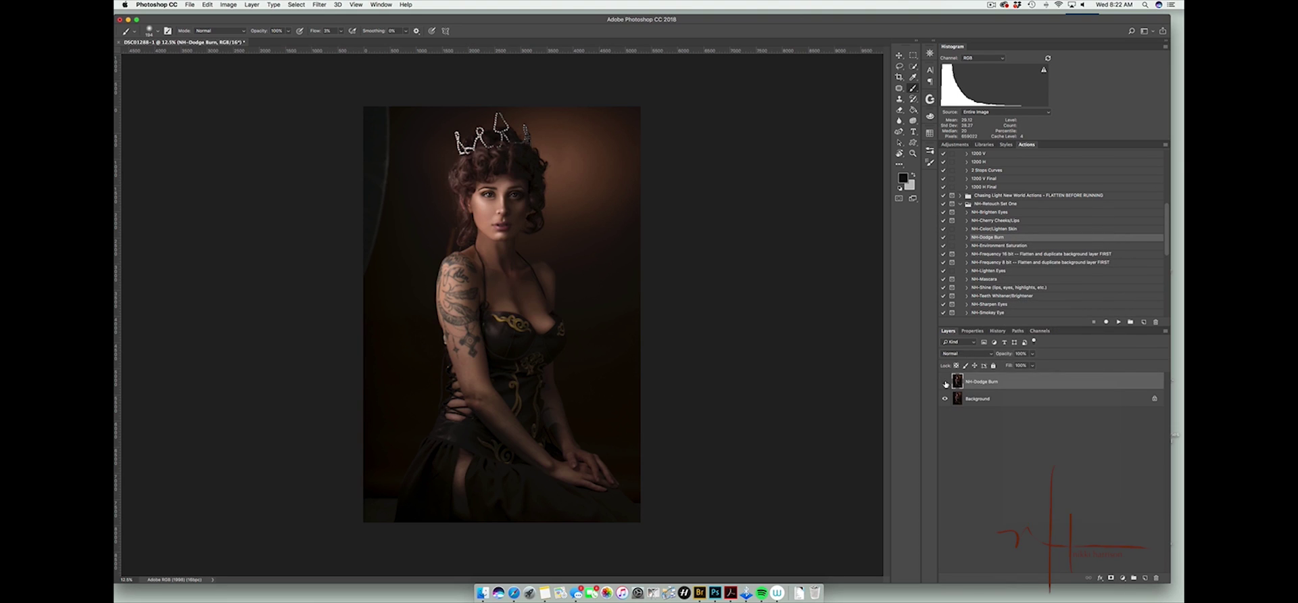
Paint out the curtain and even the backdrop on a new layer with sampled background tones at 22% flow, then flatten the image
{"action": "left_click", "coordinate": [1149, 576]}
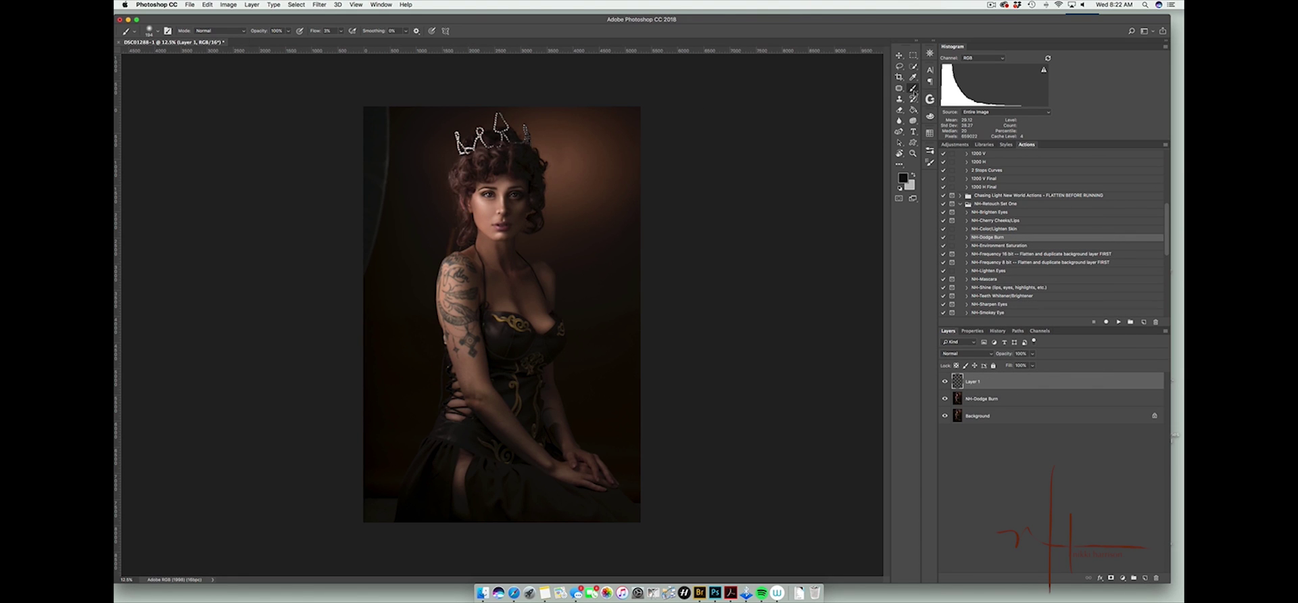
{"action": "key", "text": "shift+2"}
{"action": "key", "text": "shift+2"}
{"action": "mouse_move", "coordinate": [399, 175]}
{"action": "left_mouse_down"}
{"action": "mouse_move", "coordinate": [414, 175]}
{"action": "mouse_move", "coordinate": [373, 203]}
{"action": "mouse_move", "coordinate": [368, 524]}
{"action": "mouse_move", "coordinate": [421, 365]}
{"action": "mouse_move", "coordinate": [405, 365]}
{"action": "left_mouse_up"}
{"action": "left_click", "coordinate": [435, 390], "text": "alt"}
{"action": "mouse_move", "coordinate": [438, 399]}
{"action": "left_mouse_down"}
{"action": "mouse_move", "coordinate": [442, 355]}
{"action": "mouse_move", "coordinate": [439, 396]}
{"action": "left_mouse_up"}
{"action": "key", "text": "]"}
{"action": "key", "text": "]"}
{"action": "key", "text": "]"}
{"action": "key", "text": "]"}
{"action": "left_click", "coordinate": [570, 165], "text": "alt"}
{"action": "left_click", "coordinate": [251, 5]}
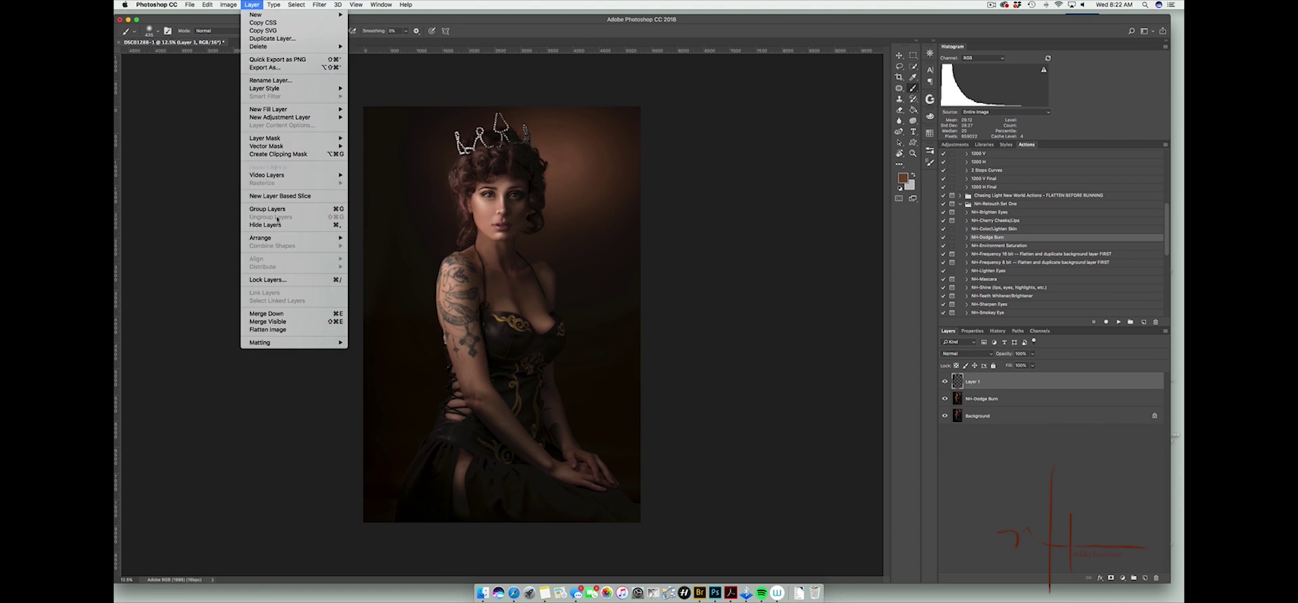
{"action": "left_click", "coordinate": [304, 331]}
Reshape the outline of the curly hair in Liquify with a forward warp brush of varying size
{"action": "left_click", "coordinate": [319, 4]}
{"action": "left_click", "coordinate": [388, 59]}
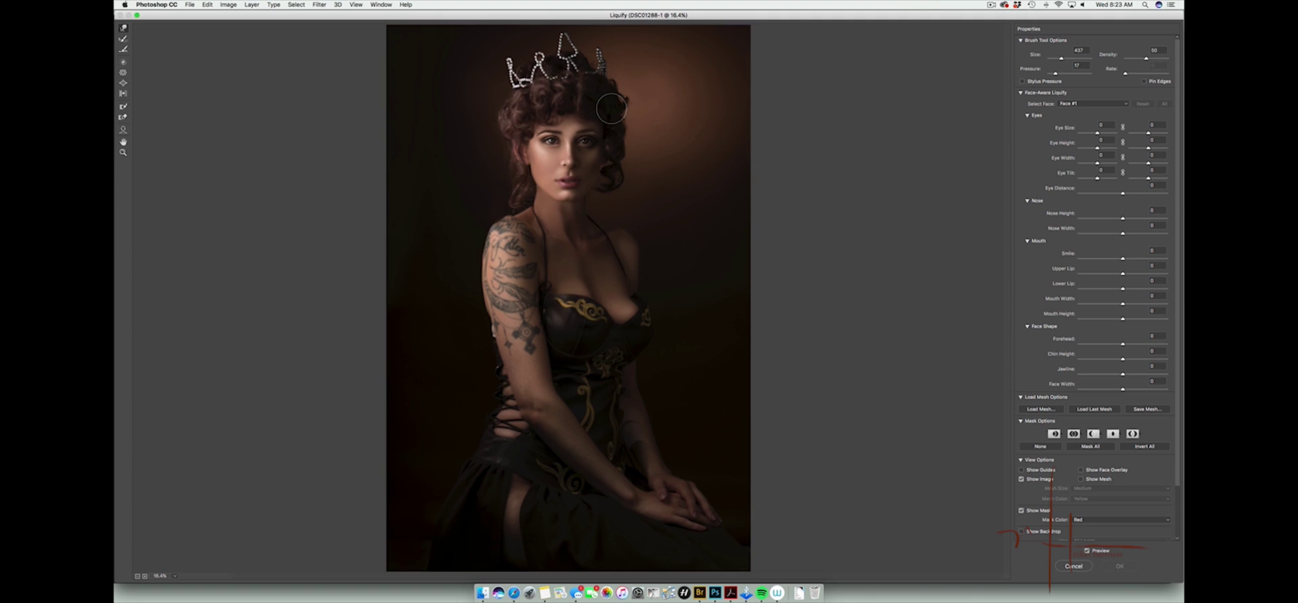
{"action": "key", "text": "bracketright"}
{"action": "key", "text": "bracketright"}
{"action": "key", "text": "bracketright"}
{"action": "mouse_move", "coordinate": [608, 95]}
{"action": "left_mouse_down"}
{"action": "mouse_move", "coordinate": [625, 139]}
{"action": "mouse_move", "coordinate": [634, 120]}
{"action": "left_mouse_up"}
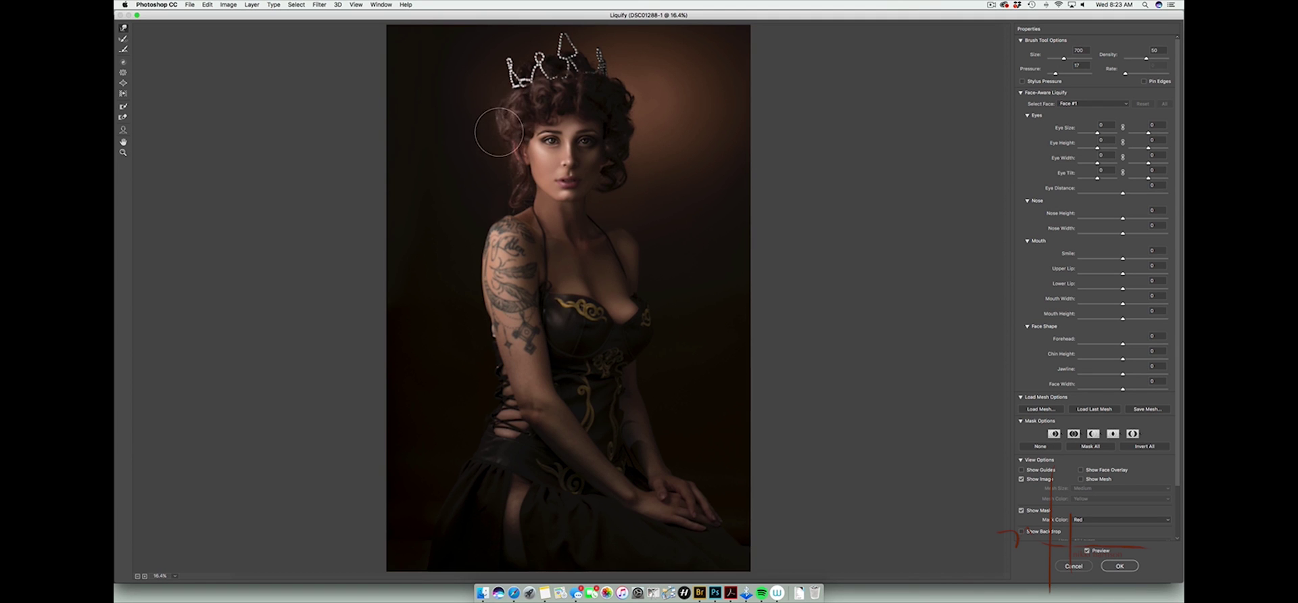
{"action": "key", "text": "bracketleft"}
{"action": "key", "text": "bracketleft"}
{"action": "key", "text": "bracketleft"}
{"action": "key", "text": "bracketleft"}
{"action": "left_click", "coordinate": [1119, 566]}
Copy the shadow-side curls to a new layer, flip them horizontally and place them against the lit side of the hair
{"action": "mouse_move", "coordinate": [541, 174]}
{"action": "left_mouse_down"}
{"action": "mouse_move", "coordinate": [556, 237]}
{"action": "mouse_move", "coordinate": [559, 193]}
{"action": "mouse_move", "coordinate": [457, 214]}
{"action": "left_mouse_up"}
{"action": "key", "text": "super+j"}
{"action": "key", "text": "super+t"}
{"action": "right_click", "coordinate": [536, 226]}
{"action": "left_click", "coordinate": [577, 331]}
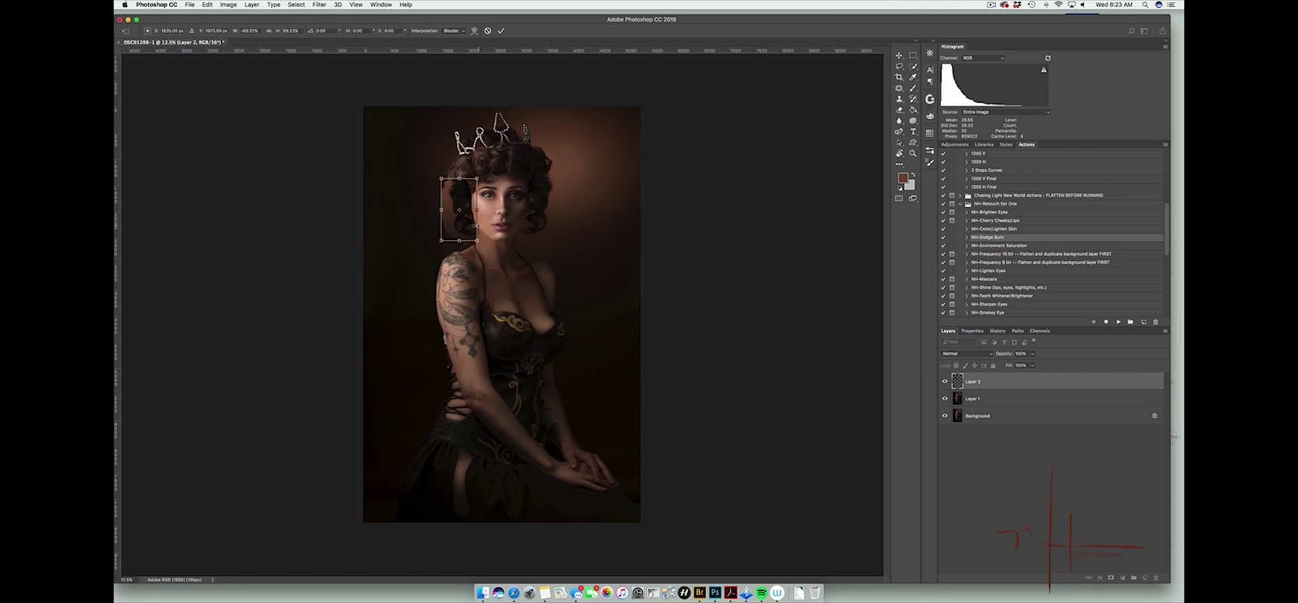
{"action": "key", "text": "Return"}
{"action": "key", "text": "l"}
Brighten the flipped curls with Levels by raising the midtones to about 1.24 and pulling in the white input level
{"action": "left_click", "coordinate": [228, 5]}
{"action": "mouse_move", "coordinate": [243, 27]}
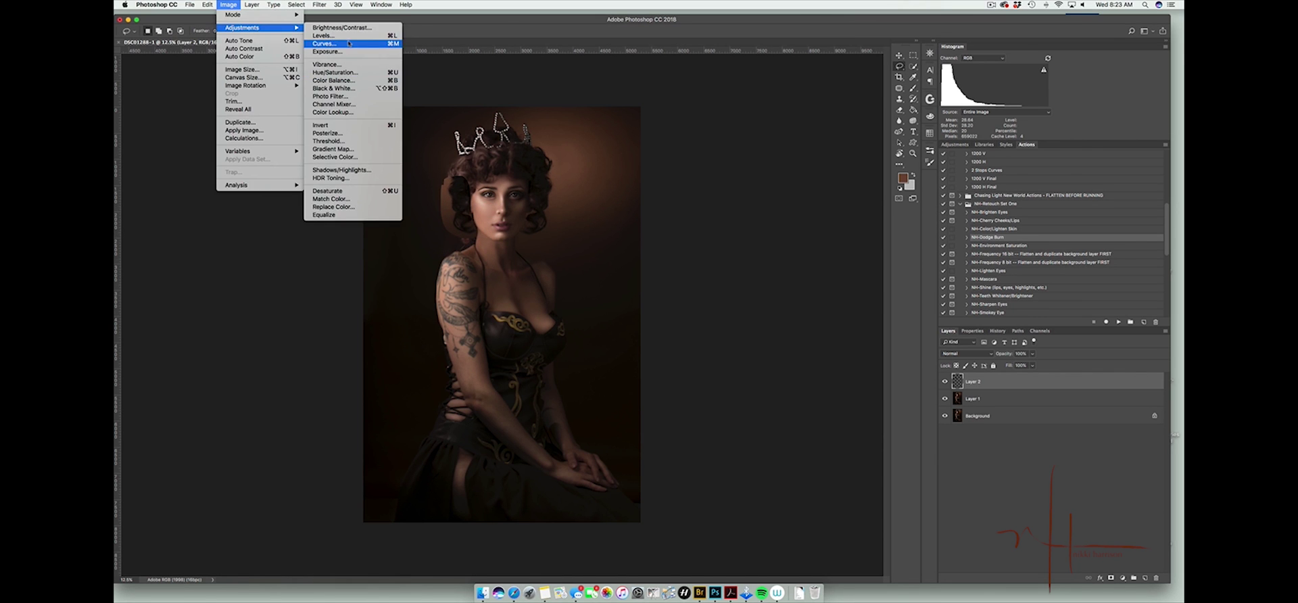
{"action": "left_click", "coordinate": [325, 36]}
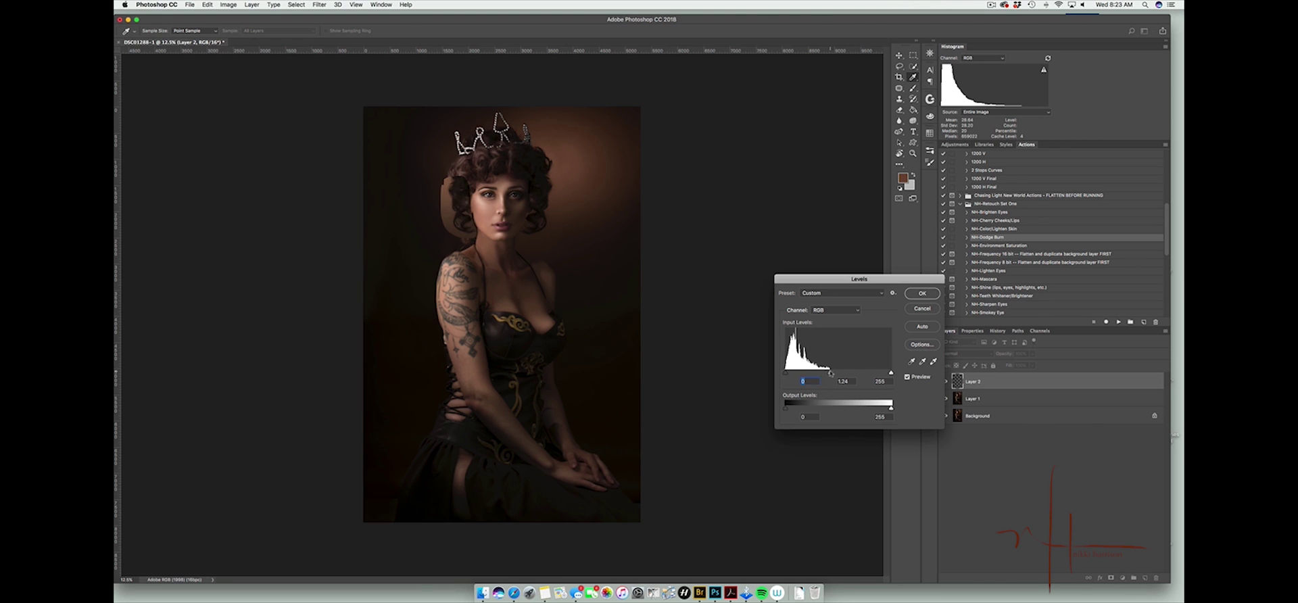
{"action": "left_click_drag", "start_coordinate": [887, 375], "coordinate": [881, 374]}
{"action": "key", "text": "Return"}
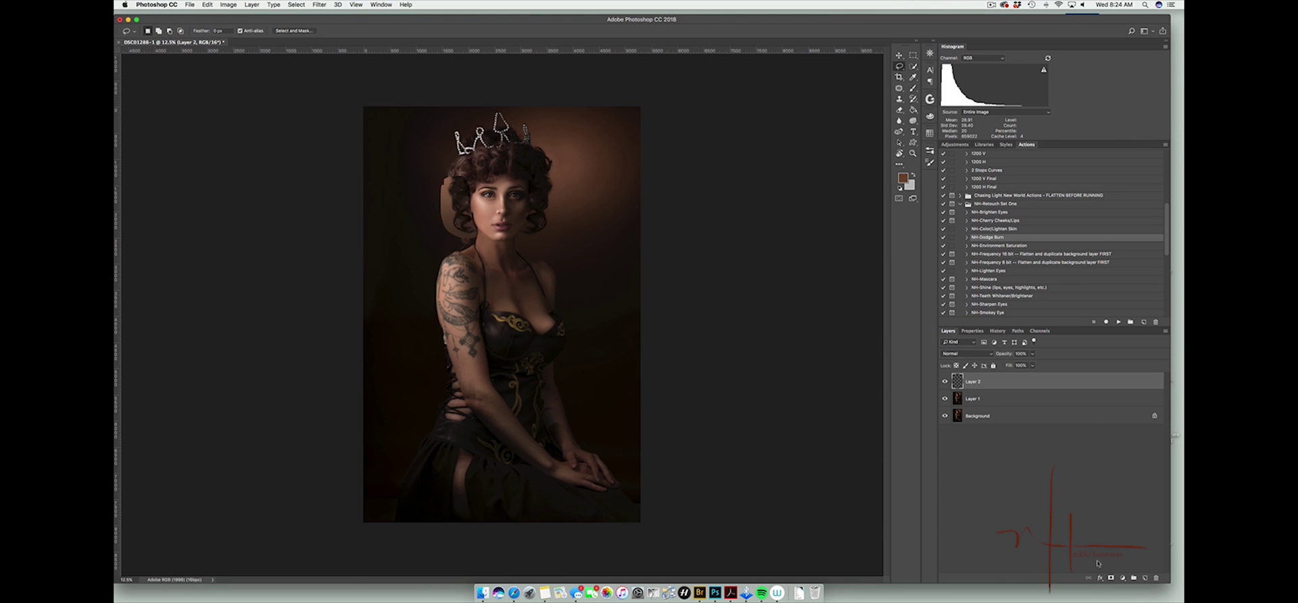
Add a layer mask to the flipped curls, paint with black to blend their edges, and compare the masked result
{"action": "left_click", "coordinate": [1111, 578]}
{"action": "key", "text": "b"}
{"action": "key", "text": "x"}
{"action": "left_click_drag", "start_coordinate": [434, 176], "coordinate": [425, 176]}
{"action": "left_click_drag", "start_coordinate": [442, 178], "coordinate": [446, 214]}
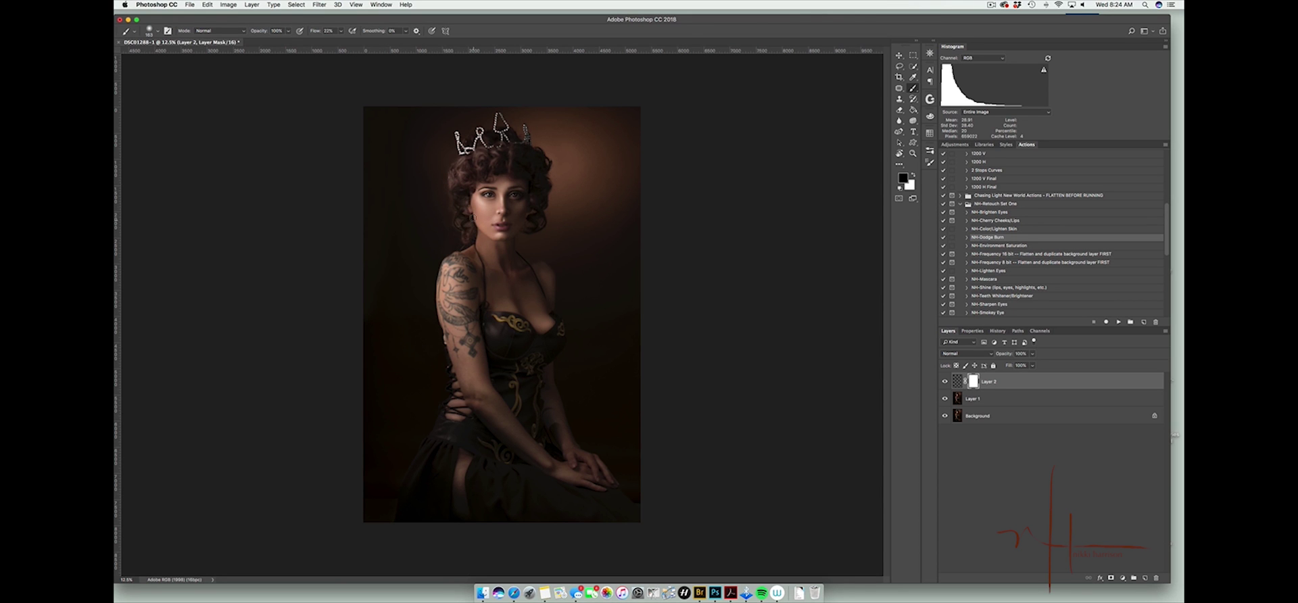
{"action": "key", "text": "super+plus"}
{"action": "key", "text": "super+plus"}
{"action": "left_click_drag", "start_coordinate": [397, 167], "coordinate": [452, 351]}
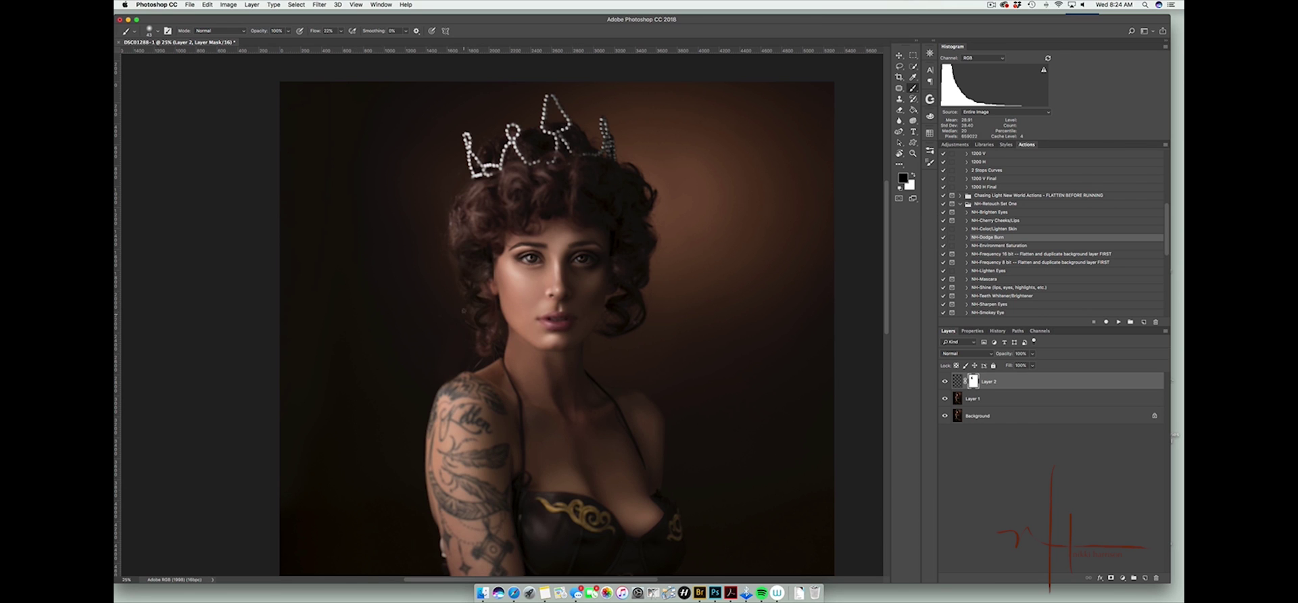
{"action": "left_click_drag", "start_coordinate": [454, 353], "coordinate": [466, 353]}
{"action": "left_click_drag", "start_coordinate": [501, 274], "coordinate": [477, 274]}
{"action": "left_click", "coordinate": [971, 381], "text": "shift"}
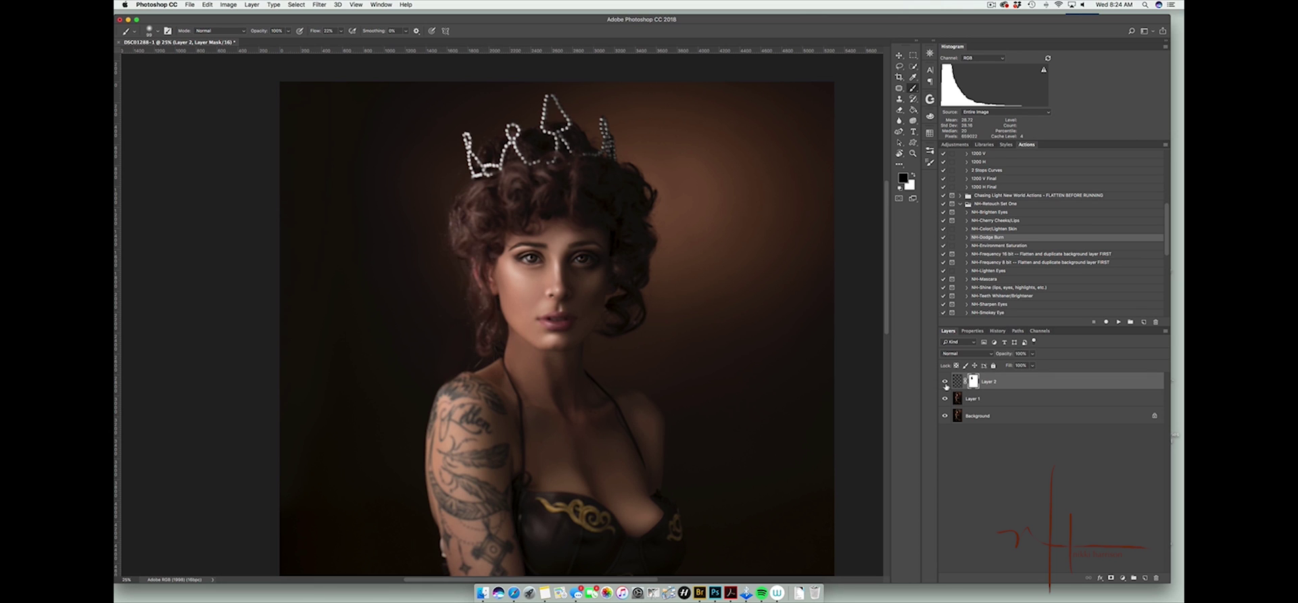
{"action": "left_click", "coordinate": [972, 381], "text": "shift"}
Paint over the edge and curls of the lit-side hair on a new layer with sampled tones
{"action": "left_click", "coordinate": [1144, 578]}
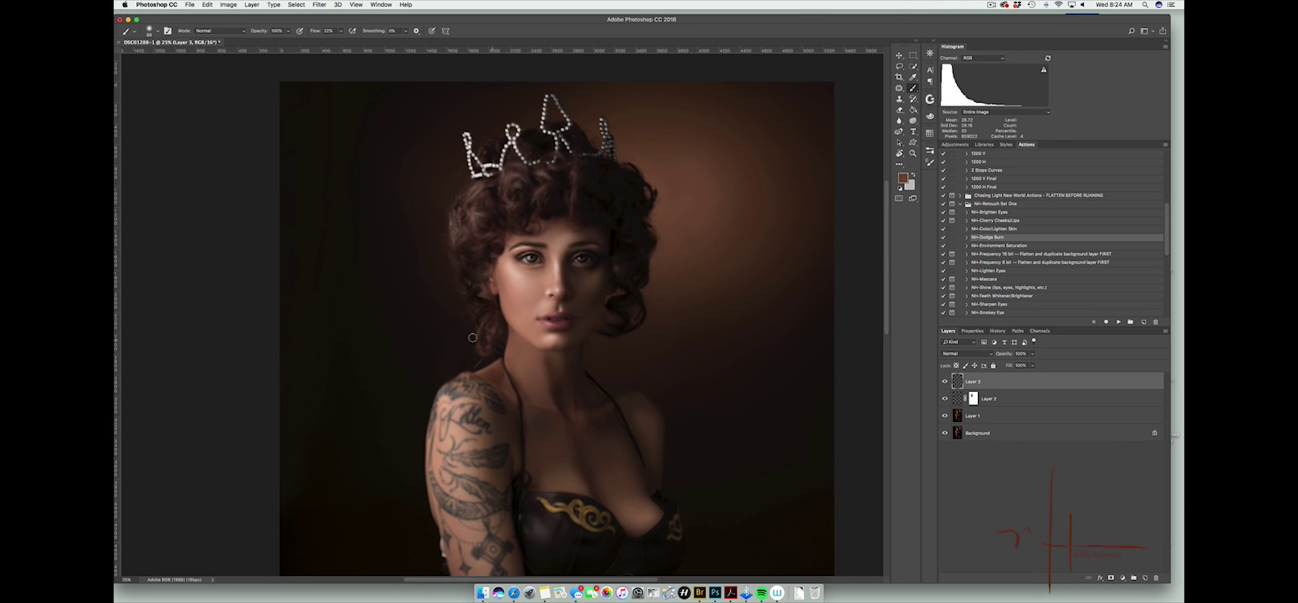
{"action": "left_click", "coordinate": [424, 373], "text": "alt"}
{"action": "mouse_move", "coordinate": [448, 354]}
{"action": "left_mouse_down"}
{"action": "mouse_move", "coordinate": [460, 363]}
{"action": "mouse_move", "coordinate": [499, 341]}
{"action": "mouse_move", "coordinate": [481, 337]}
{"action": "mouse_move", "coordinate": [466, 359]}
{"action": "mouse_move", "coordinate": [482, 330]}
{"action": "left_mouse_up"}
{"action": "left_click_drag", "start_coordinate": [483, 208], "coordinate": [481, 250]}
{"action": "left_click_drag", "start_coordinate": [481, 222], "coordinate": [465, 205]}
Choose a multi-bristle brush preset and paint fine strands into the lit-side hair with sampled hair tones
{"action": "left_click", "coordinate": [157, 31]}
{"action": "left_click", "coordinate": [350, 266]}
{"action": "double_click", "coordinate": [262, 265]}
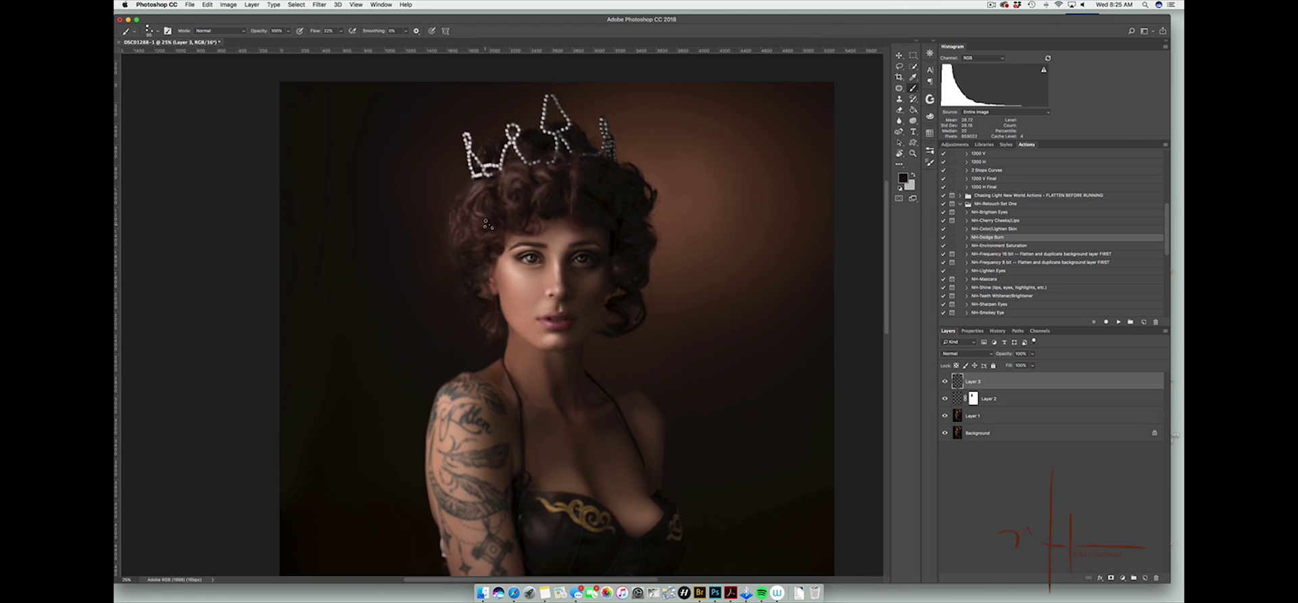
{"action": "left_click", "coordinate": [499, 197], "text": "alt"}
{"action": "left_click", "coordinate": [504, 217], "text": "alt"}
{"action": "left_click", "coordinate": [475, 223], "text": "alt"}
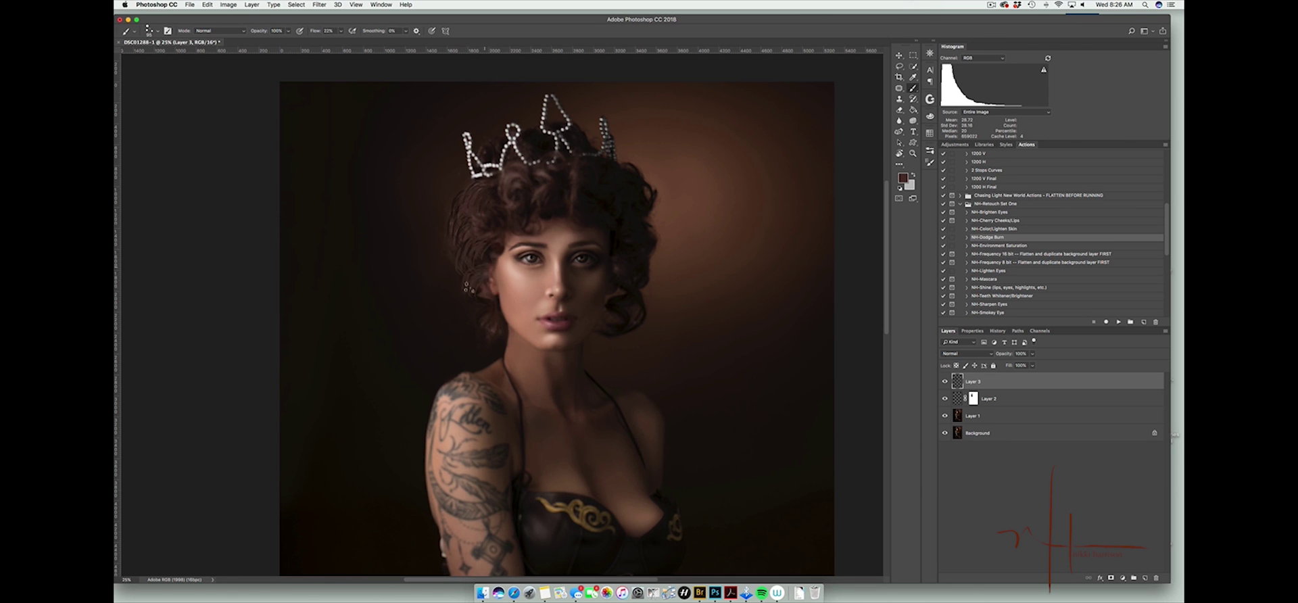
Soften the painted hair strands with the Blur tool at 100% strength, and flatten the image
{"action": "left_click", "coordinate": [899, 120]}
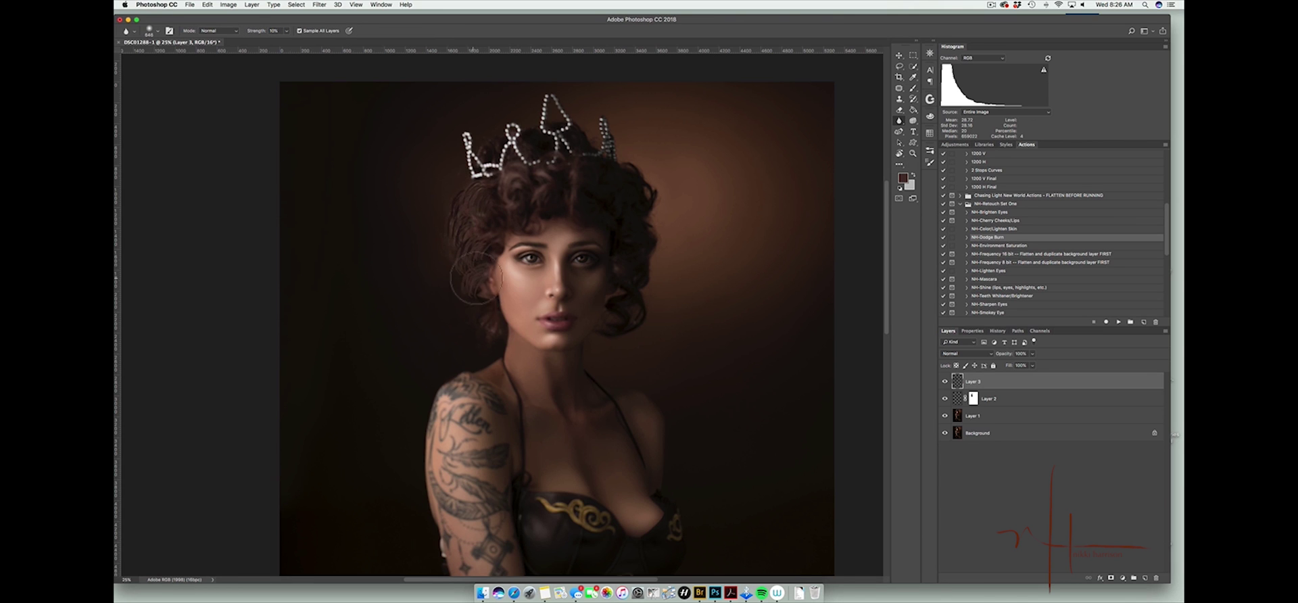
{"action": "left_click_drag", "start_coordinate": [287, 32], "coordinate": [326, 39]}
{"action": "mouse_move", "coordinate": [467, 184]}
{"action": "left_mouse_down"}
{"action": "mouse_move", "coordinate": [452, 221]}
{"action": "mouse_move", "coordinate": [460, 202]}
{"action": "mouse_move", "coordinate": [474, 297]}
{"action": "mouse_move", "coordinate": [472, 223]}
{"action": "mouse_move", "coordinate": [489, 192]}
{"action": "mouse_move", "coordinate": [469, 296]}
{"action": "mouse_move", "coordinate": [457, 204]}
{"action": "mouse_move", "coordinate": [468, 292]}
{"action": "mouse_move", "coordinate": [484, 191]}
{"action": "left_mouse_up"}
{"action": "left_click", "coordinate": [1033, 354]}
{"action": "key", "text": "super+minus"}
{"action": "key", "text": "super+minus"}
{"action": "left_click", "coordinate": [251, 5]}
{"action": "left_click", "coordinate": [304, 329]}
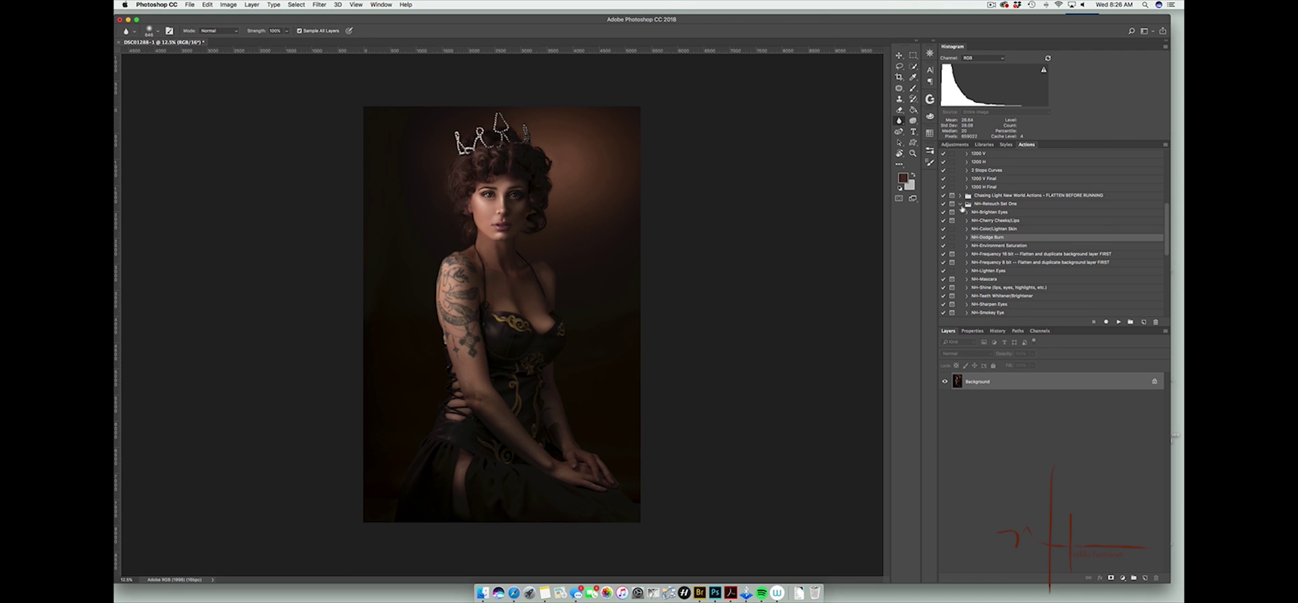
Run the 1970 action from the CL-Final Mat Action Set and reduce its layer's opacity to 43%
{"action": "left_click", "coordinate": [960, 203]}
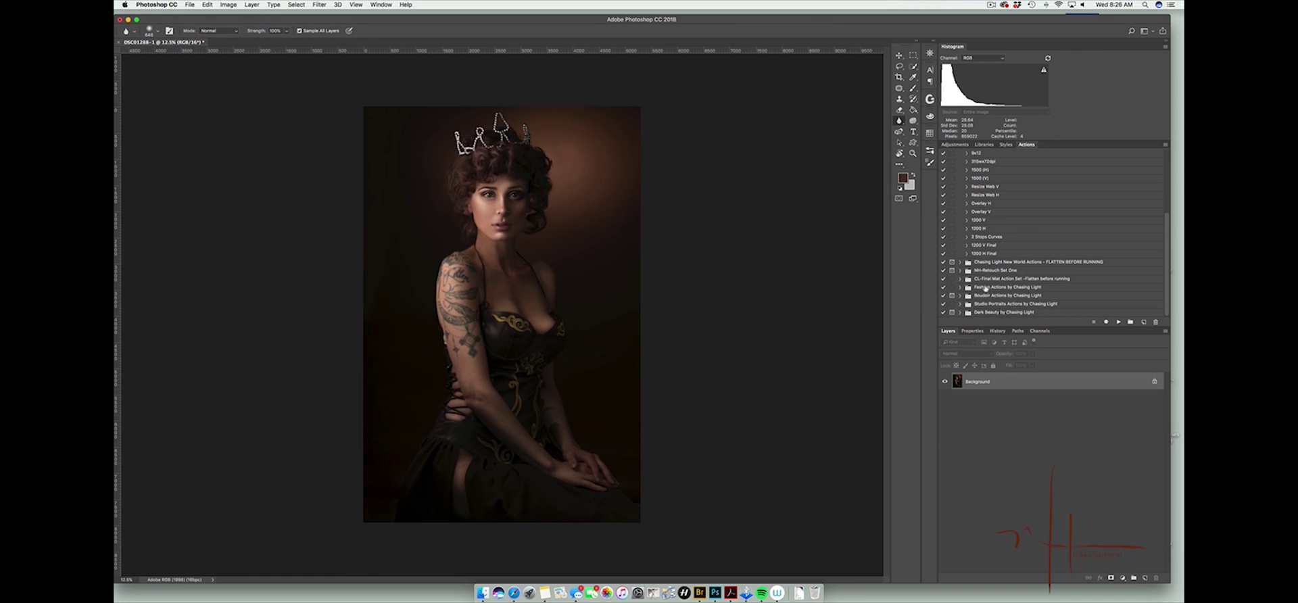
{"action": "left_click", "coordinate": [960, 279]}
{"action": "left_click", "coordinate": [975, 271]}
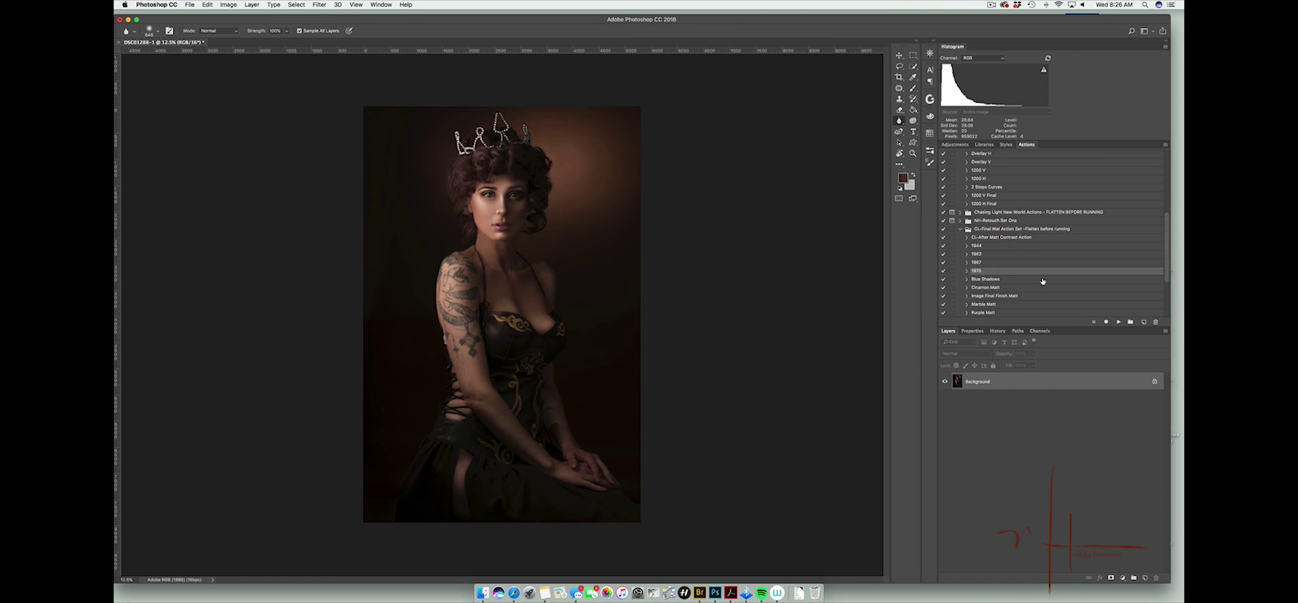
{"action": "left_click", "coordinate": [1118, 322]}
{"action": "left_click_drag", "start_coordinate": [1032, 354], "coordinate": [1010, 366]}
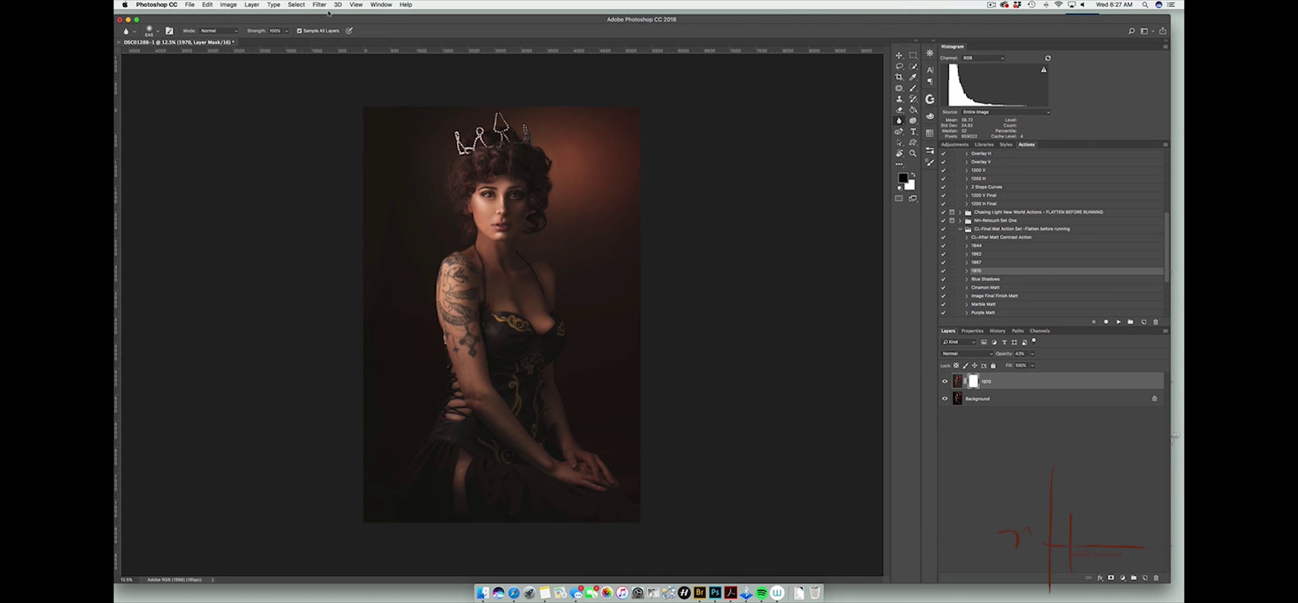
Flatten the portrait, and rotate the CL-Masters-3.jpg texture image 90° clockwise
{"action": "left_click", "coordinate": [251, 4]}
{"action": "left_click", "coordinate": [284, 329]}
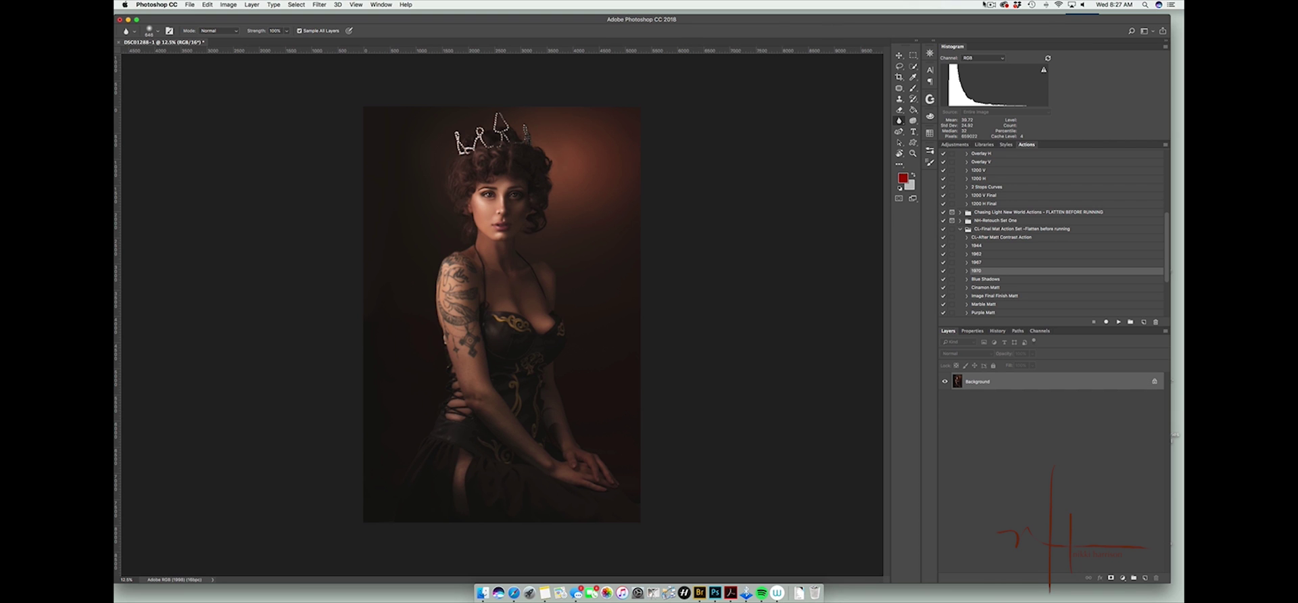
{"action": "left_click", "coordinate": [990, 4]}
{"action": "left_click", "coordinate": [1007, 31]}
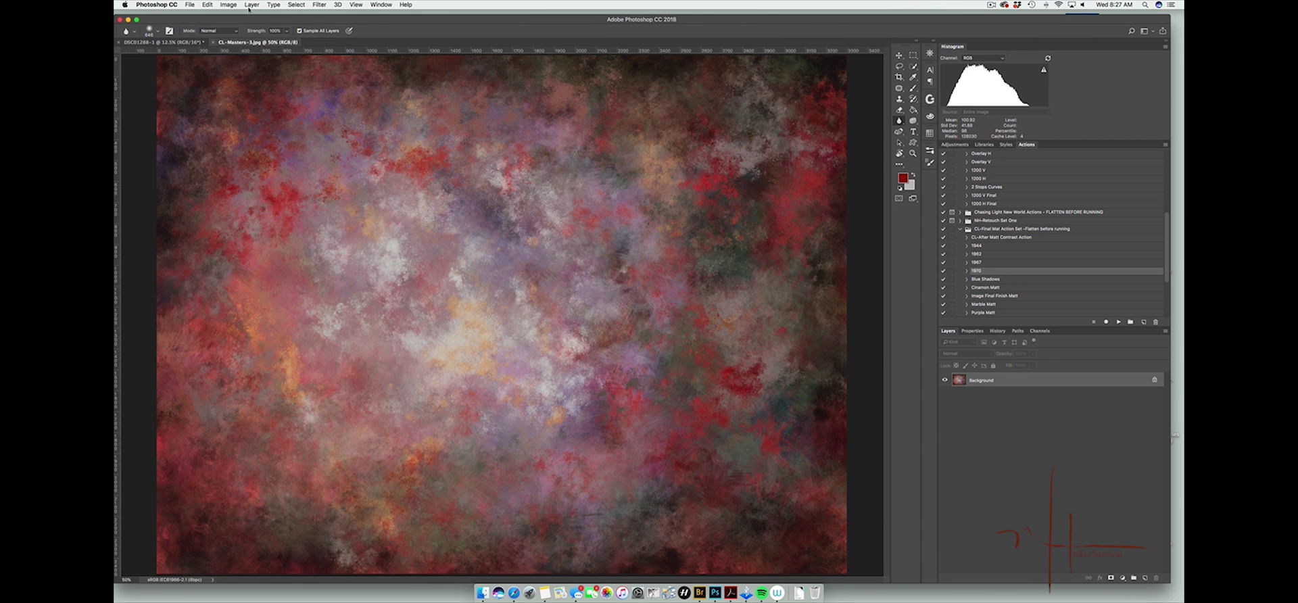
{"action": "left_click", "coordinate": [229, 5]}
{"action": "mouse_move", "coordinate": [257, 86]}
{"action": "left_click", "coordinate": [350, 93]}
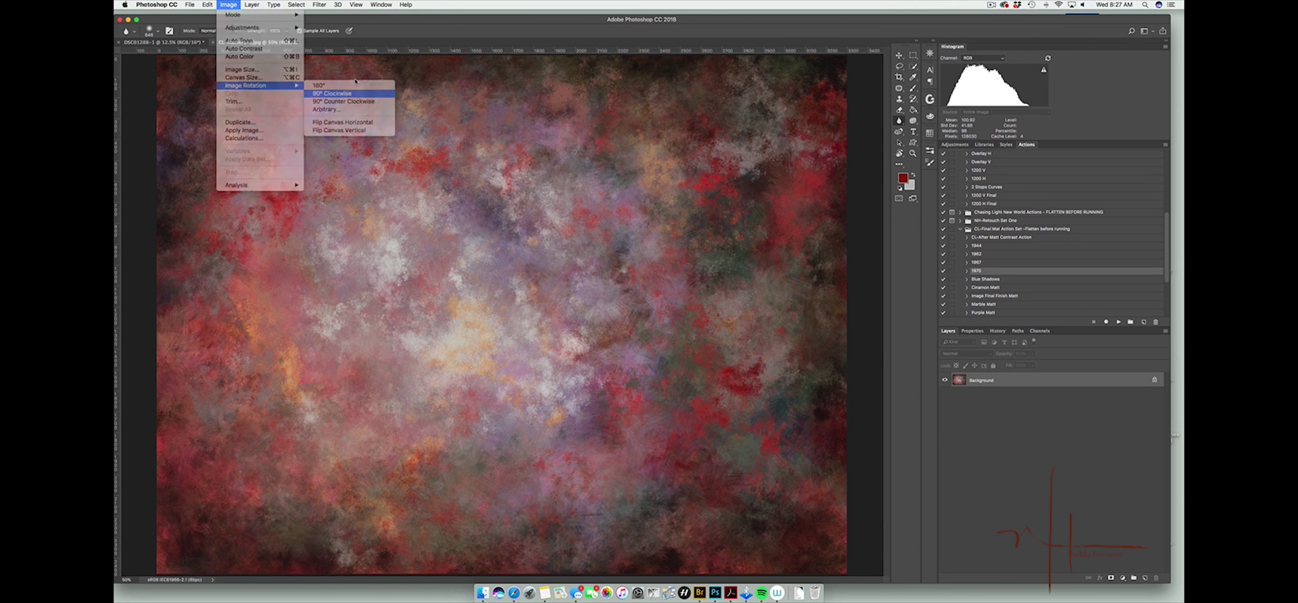
Bring the rotated texture into the portrait as a new layer and scale it to cover the whole canvas
{"action": "left_click_drag", "start_coordinate": [257, 42], "coordinate": [516, 205]}
{"action": "key", "text": "v"}
{"action": "left_click_drag", "start_coordinate": [541, 392], "coordinate": [568, 209]}
{"action": "left_click_drag", "start_coordinate": [584, 298], "coordinate": [503, 345]}
{"action": "key", "text": "super+t"}
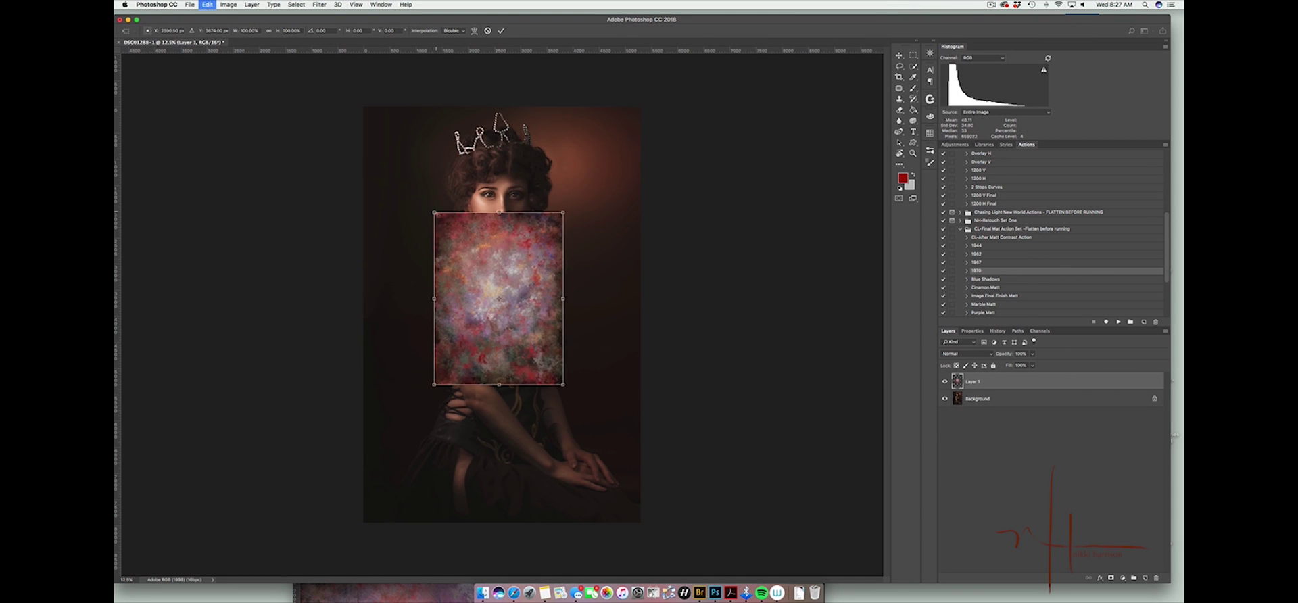
{"action": "left_click_drag", "start_coordinate": [435, 213], "coordinate": [362, 104]}
{"action": "left_click_drag", "start_coordinate": [563, 384], "coordinate": [644, 527]}
{"action": "key", "text": "Return"}
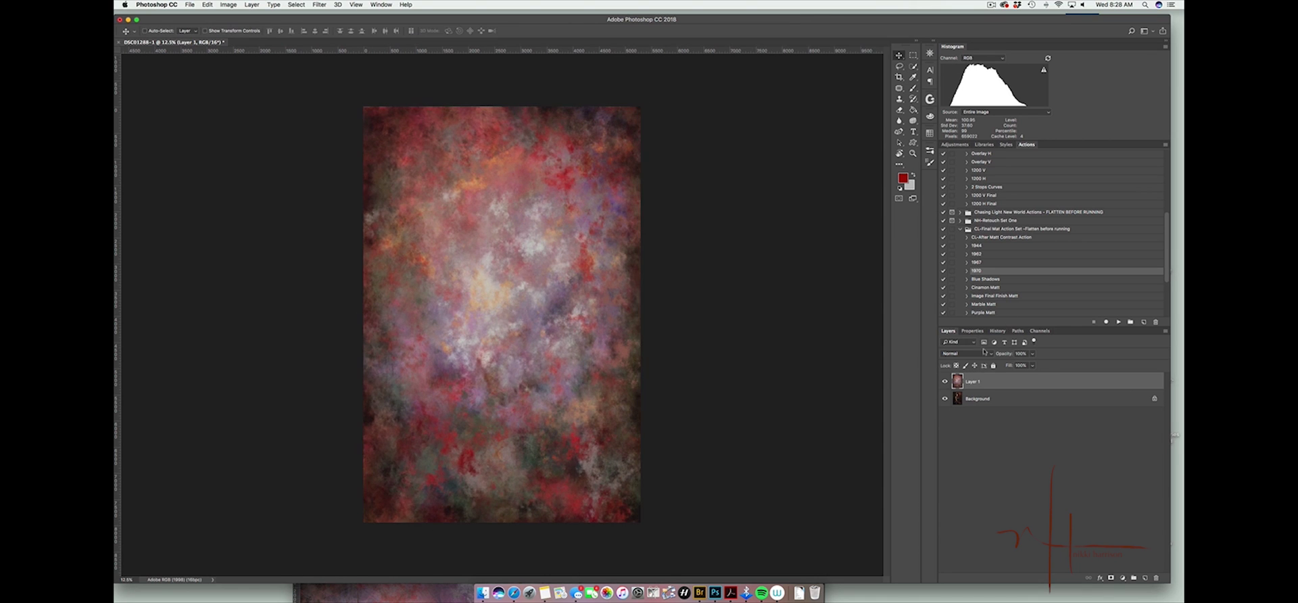
Lower the texture layer's opacity to 37% and add a layer mask to it
{"action": "left_click", "coordinate": [1032, 354]}
{"action": "left_click_drag", "start_coordinate": [1032, 366], "coordinate": [1007, 366]}
{"action": "left_click", "coordinate": [1110, 578]}
Choose a soft round brush and paint the texture off the face in black on the layer mask
{"action": "left_click", "coordinate": [913, 89]}
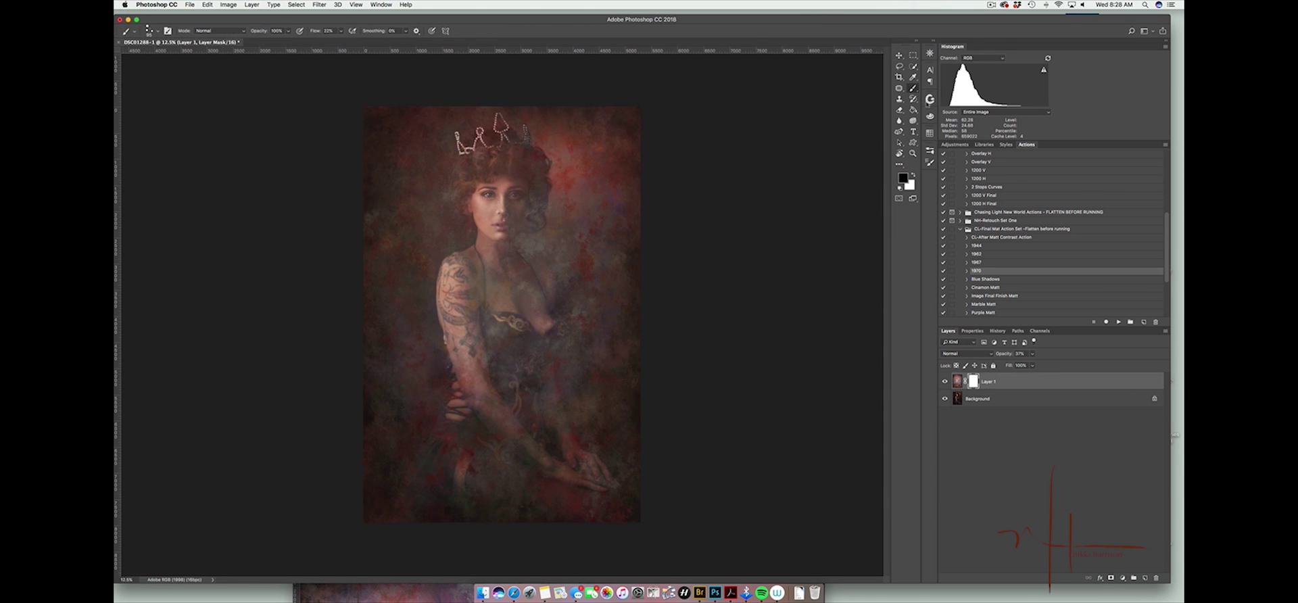
{"action": "left_click", "coordinate": [158, 32]}
{"action": "double_click", "coordinate": [177, 175]}
{"action": "left_click", "coordinate": [341, 31]}
{"action": "left_click_drag", "start_coordinate": [341, 42], "coordinate": [365, 42]}
{"action": "left_click", "coordinate": [500, 191]}
{"action": "left_click_drag", "start_coordinate": [489, 221], "coordinate": [522, 179]}
Lower the brush flow and mask the texture off the neck, chest, upper bodice and hair
{"action": "left_click", "coordinate": [341, 31]}
{"action": "left_click_drag", "start_coordinate": [341, 42], "coordinate": [312, 42]}
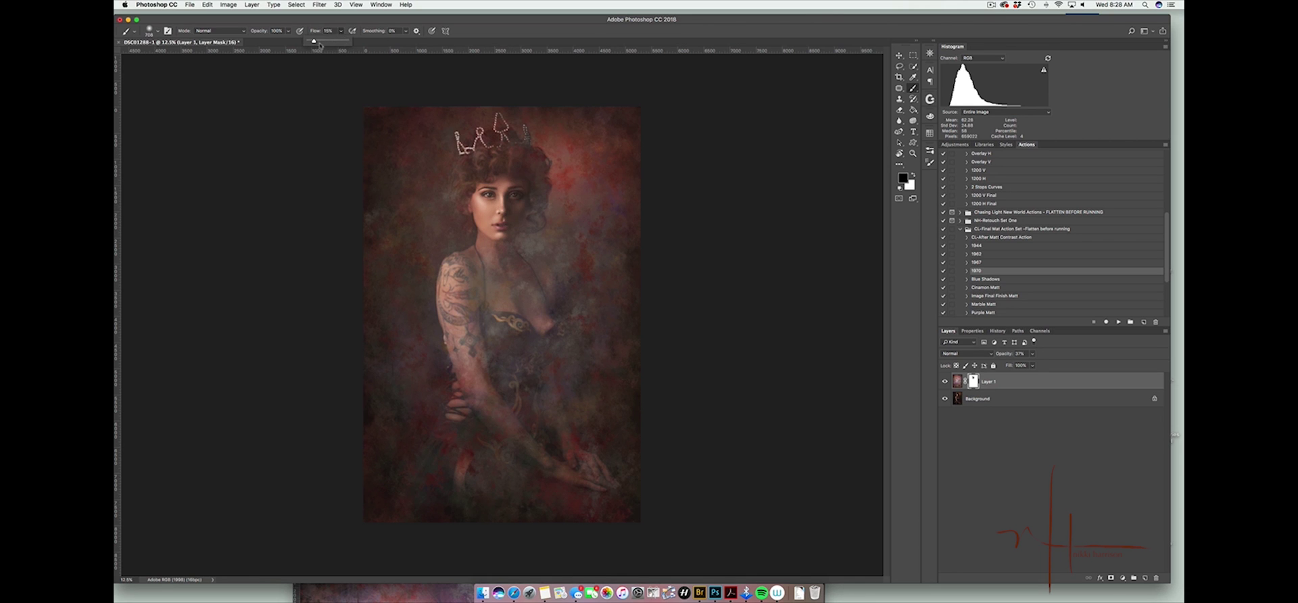
{"action": "mouse_move", "coordinate": [530, 207]}
{"action": "left_mouse_down"}
{"action": "mouse_move", "coordinate": [513, 267]}
{"action": "mouse_move", "coordinate": [479, 275]}
{"action": "left_mouse_up"}
{"action": "left_click_drag", "start_coordinate": [497, 311], "coordinate": [516, 311]}
{"action": "mouse_move", "coordinate": [516, 298]}
{"action": "left_mouse_down"}
{"action": "mouse_move", "coordinate": [515, 329]}
{"action": "mouse_move", "coordinate": [486, 355]}
{"action": "mouse_move", "coordinate": [518, 351]}
{"action": "left_mouse_up"}
{"action": "left_click_drag", "start_coordinate": [493, 181], "coordinate": [543, 172]}
{"action": "left_click_drag", "start_coordinate": [538, 223], "coordinate": [549, 297]}
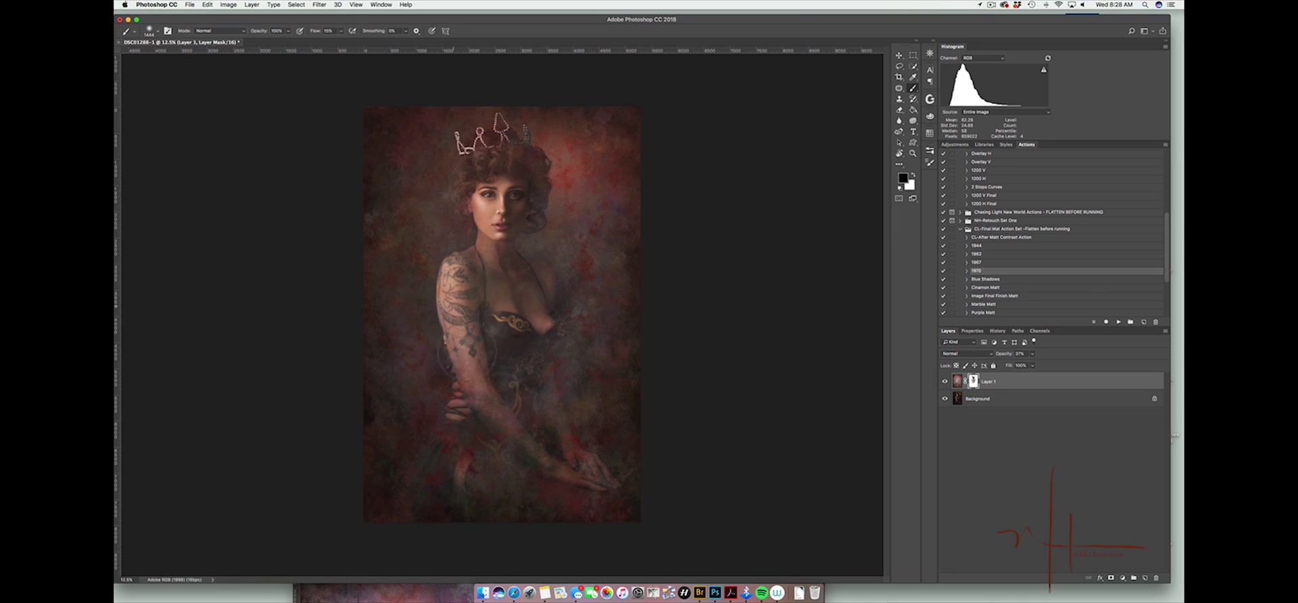
Adjust the brush flow and mask more of the texture off the face, arms and hands
{"action": "key", "text": "shift+3"}
{"action": "key", "text": "shift+1"}
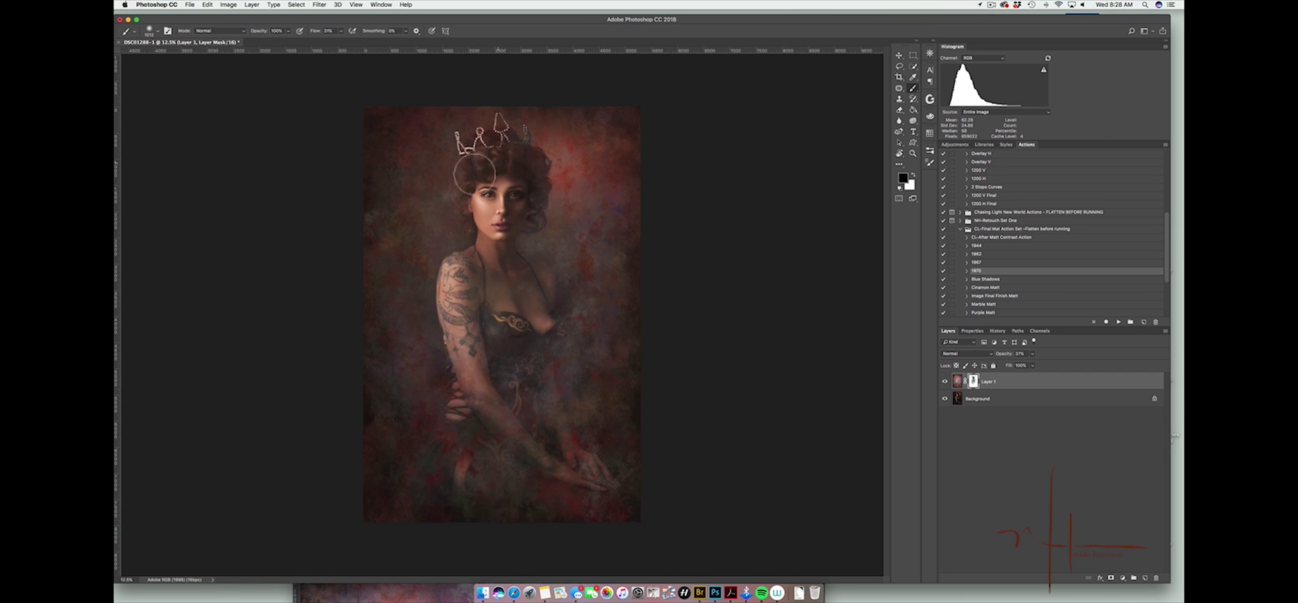
{"action": "left_click_drag", "start_coordinate": [340, 31], "coordinate": [330, 41]}
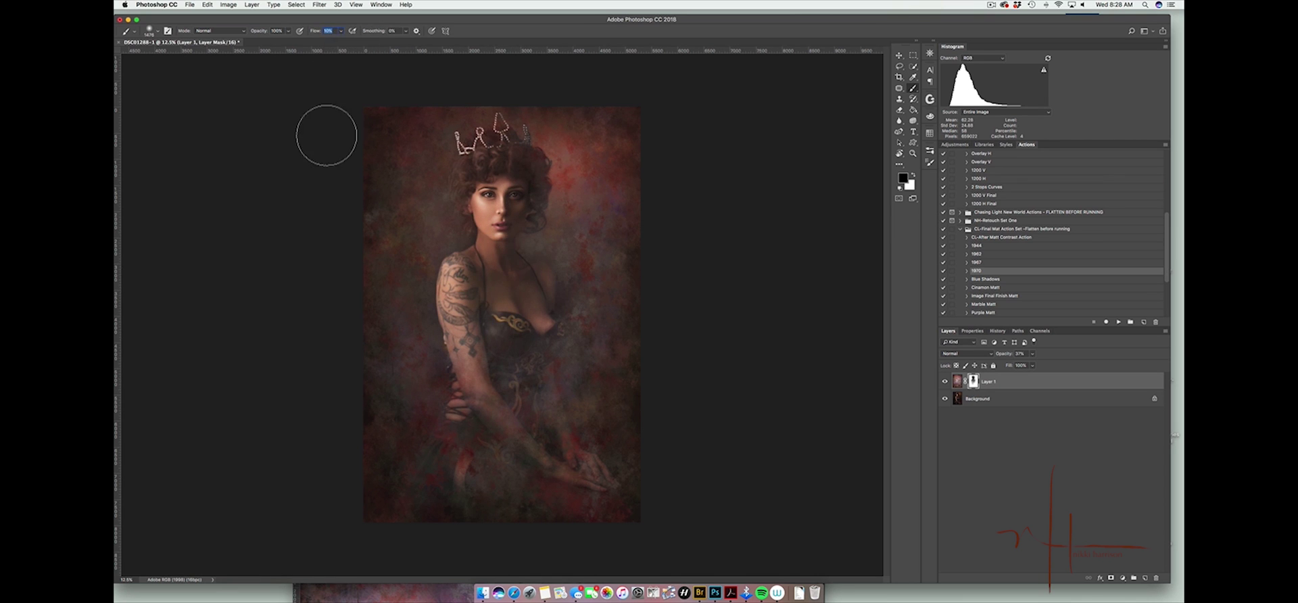
{"action": "left_click_drag", "start_coordinate": [485, 221], "coordinate": [513, 222]}
{"action": "mouse_move", "coordinate": [513, 436]}
{"action": "left_mouse_down"}
{"action": "mouse_move", "coordinate": [524, 378]}
{"action": "mouse_move", "coordinate": [577, 446]}
{"action": "mouse_move", "coordinate": [542, 454]}
{"action": "mouse_move", "coordinate": [562, 443]}
{"action": "mouse_move", "coordinate": [541, 441]}
{"action": "left_mouse_up"}
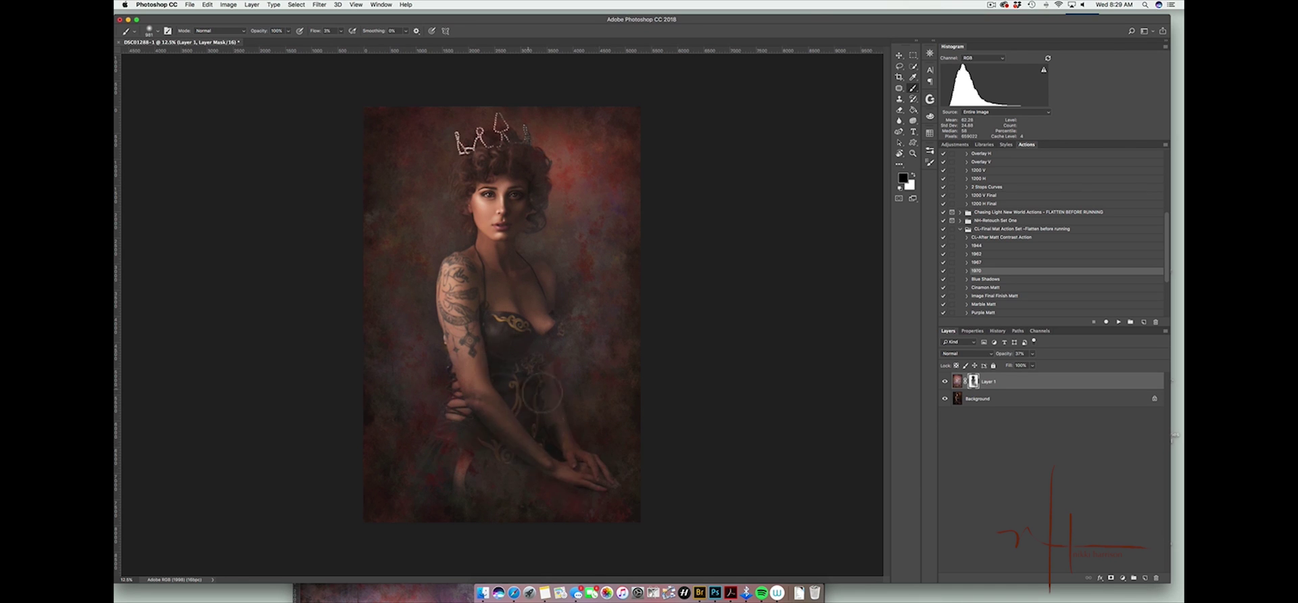
Mask the texture off the bodice and skirt, enlarging the brush for the outer side of the figure
{"action": "left_click_drag", "start_coordinate": [545, 392], "coordinate": [493, 291]}
{"action": "key", "text": "bracketright"}
{"action": "key", "text": "bracketright"}
{"action": "key", "text": "bracketright"}
{"action": "key", "text": "bracketright"}
{"action": "key", "text": "bracketright"}
{"action": "mouse_move", "coordinate": [580, 394]}
{"action": "left_mouse_down"}
{"action": "mouse_move", "coordinate": [588, 300]}
{"action": "mouse_move", "coordinate": [550, 217]}
{"action": "mouse_move", "coordinate": [569, 271]}
{"action": "left_mouse_up"}
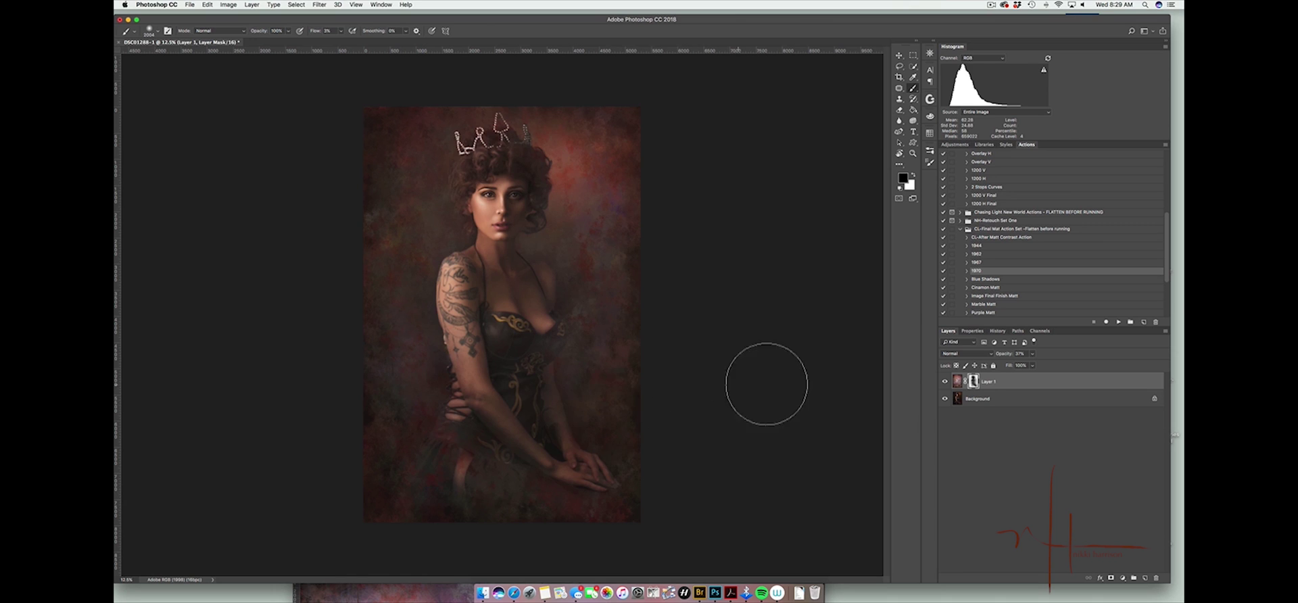
Feather the texture layer's mask and flatten the image
{"action": "left_click", "coordinate": [968, 332]}
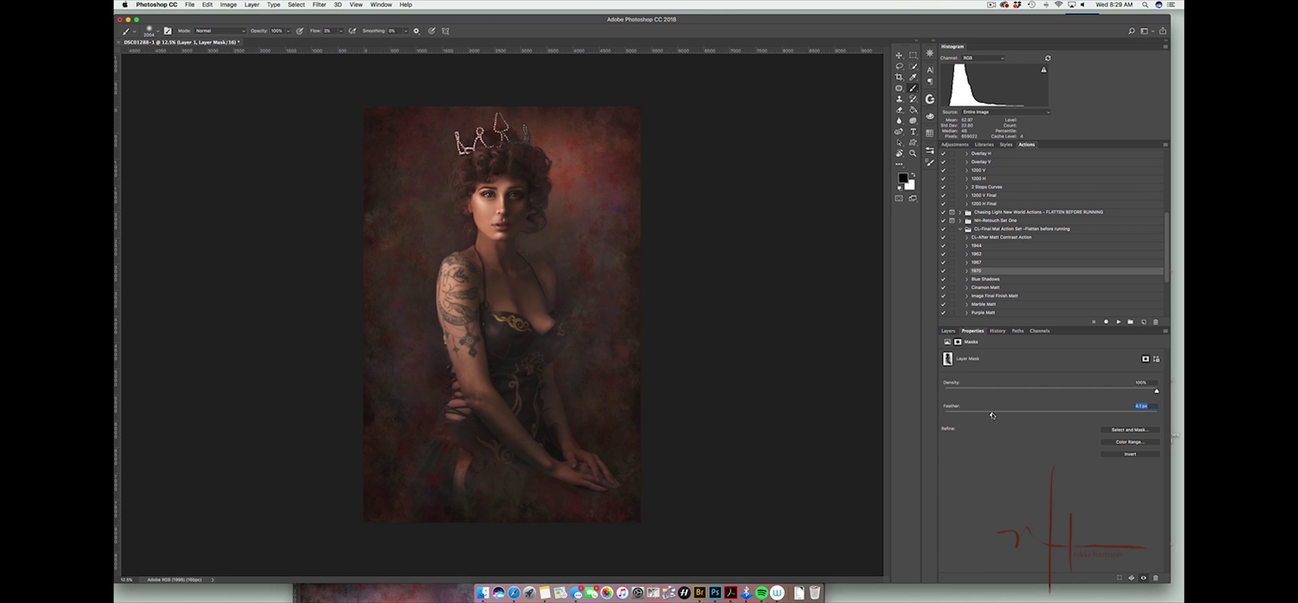
{"action": "left_click", "coordinate": [252, 4]}
{"action": "left_click", "coordinate": [284, 329]}
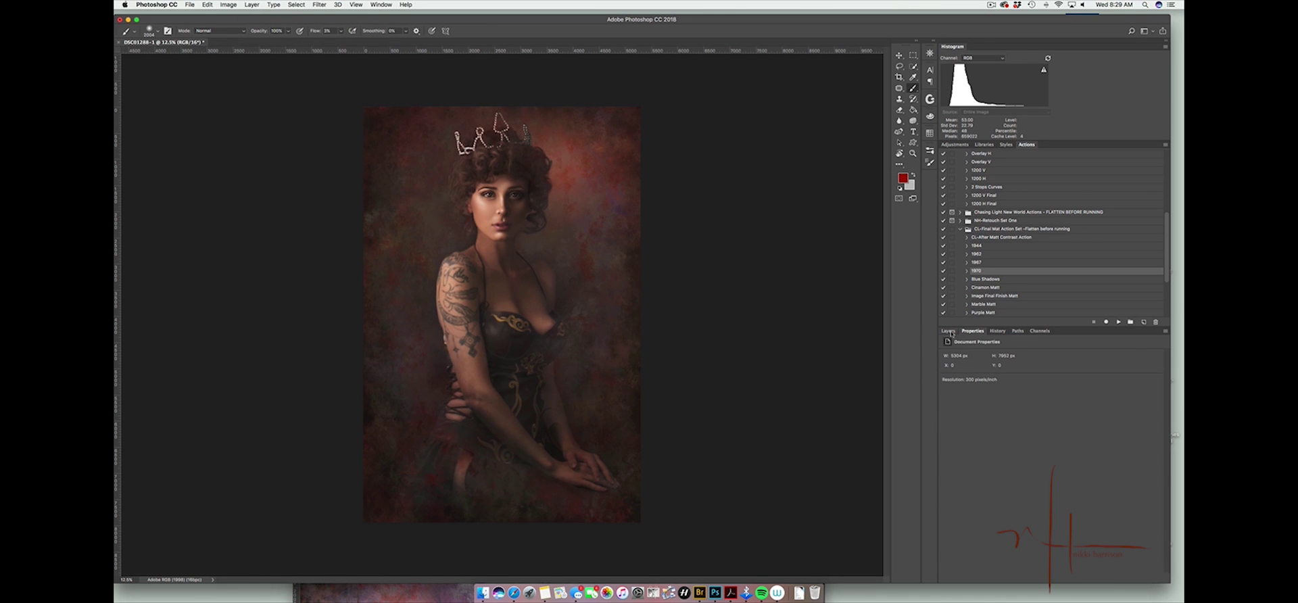
Run the Deep Vignette action from the Chasing Light New World Actions set
{"action": "left_click", "coordinate": [950, 332]}
{"action": "left_click", "coordinate": [960, 229]}
{"action": "left_click", "coordinate": [960, 262]}
{"action": "scroll", "coordinate": [1028, 239], "scroll_direction": "down", "scroll_amount": 5}
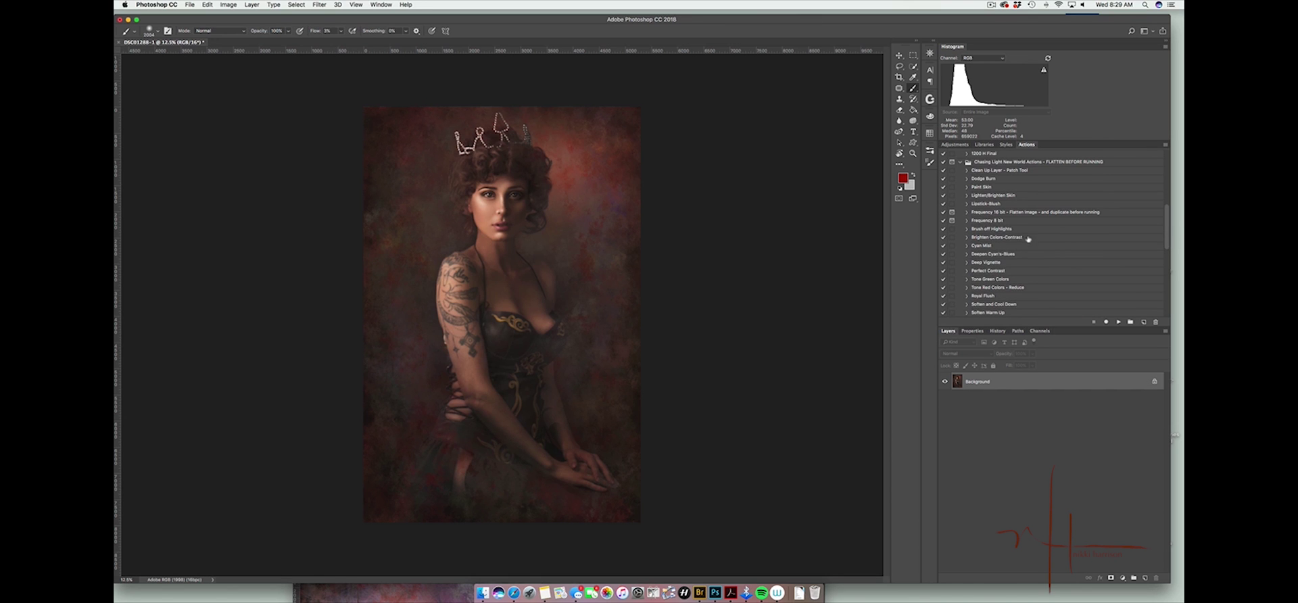
{"action": "left_click", "coordinate": [992, 263]}
{"action": "left_click", "coordinate": [1119, 323]}
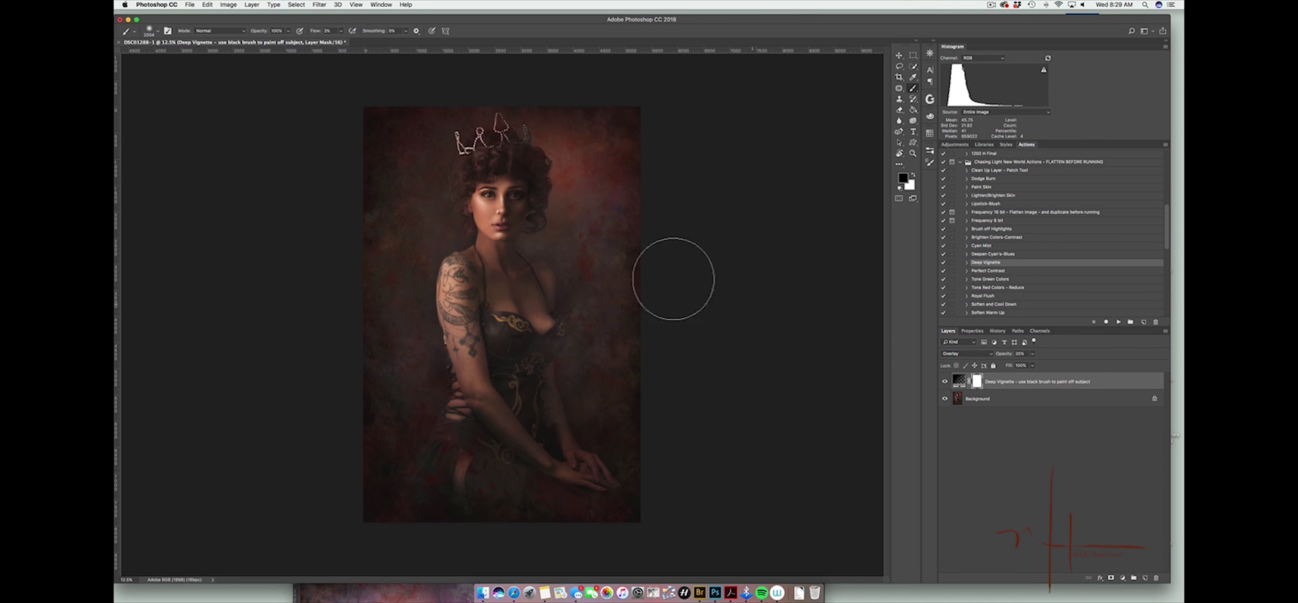
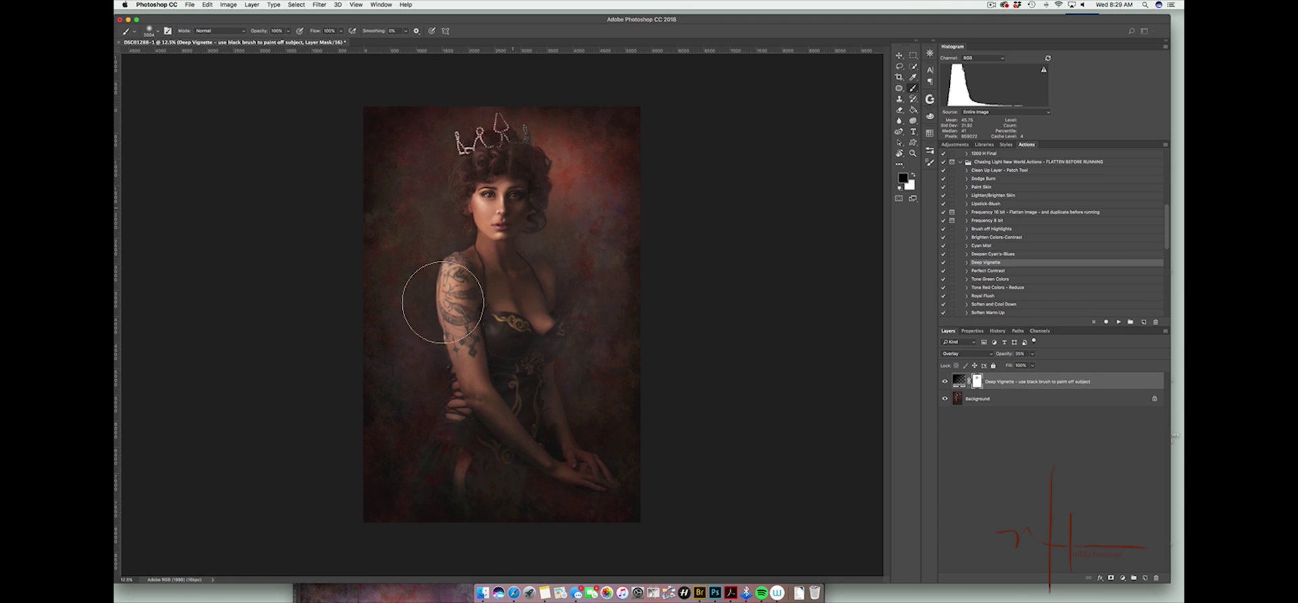
Soften the Deep Vignette layer by adjusting its mask and lowering its opacity, and flatten the image
{"action": "double_click", "coordinate": [976, 382]}
{"action": "left_click", "coordinate": [948, 331]}
{"action": "left_click_drag", "start_coordinate": [1032, 353], "coordinate": [1032, 366]}
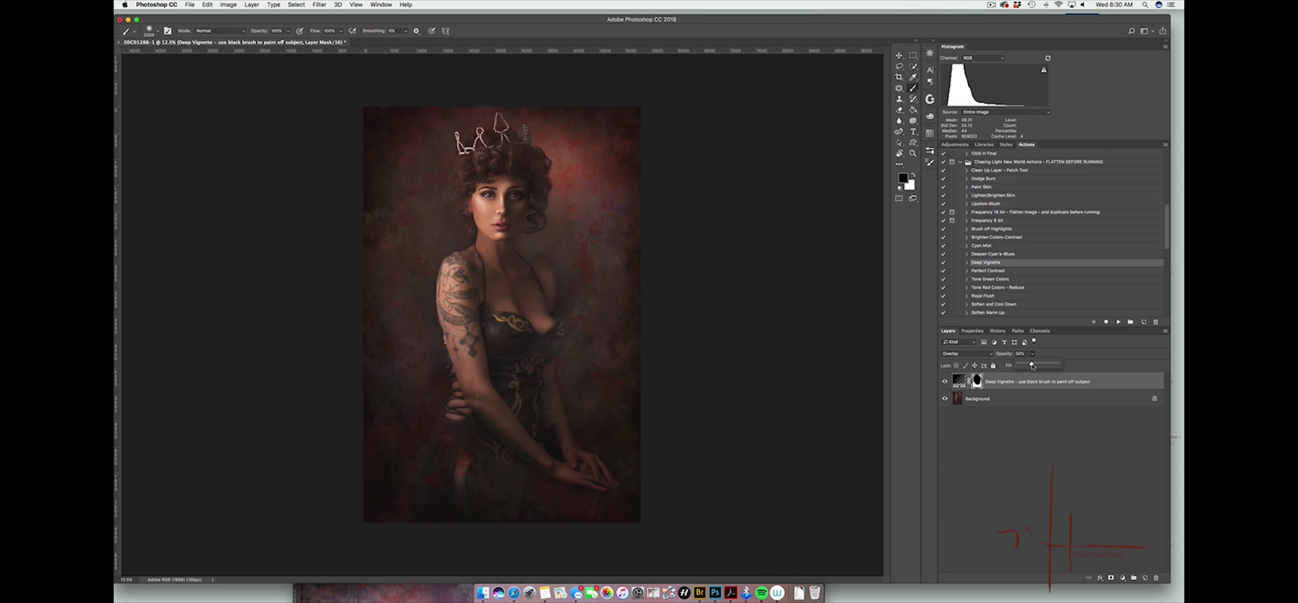
{"action": "left_click", "coordinate": [251, 5]}
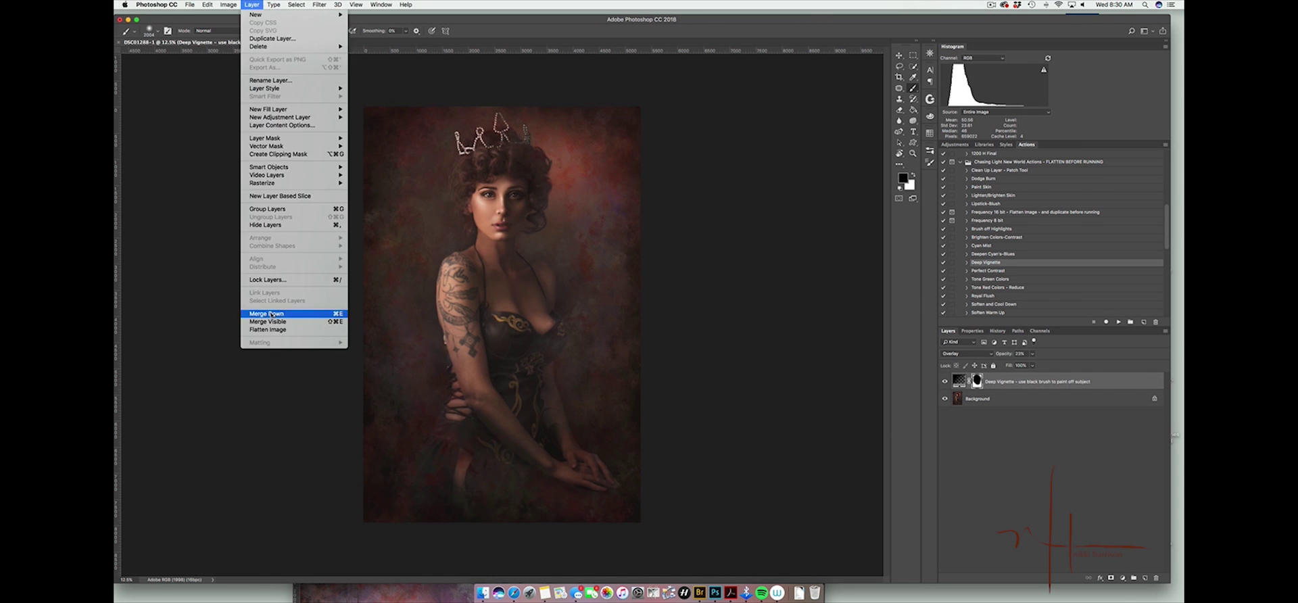
{"action": "left_click", "coordinate": [275, 329]}
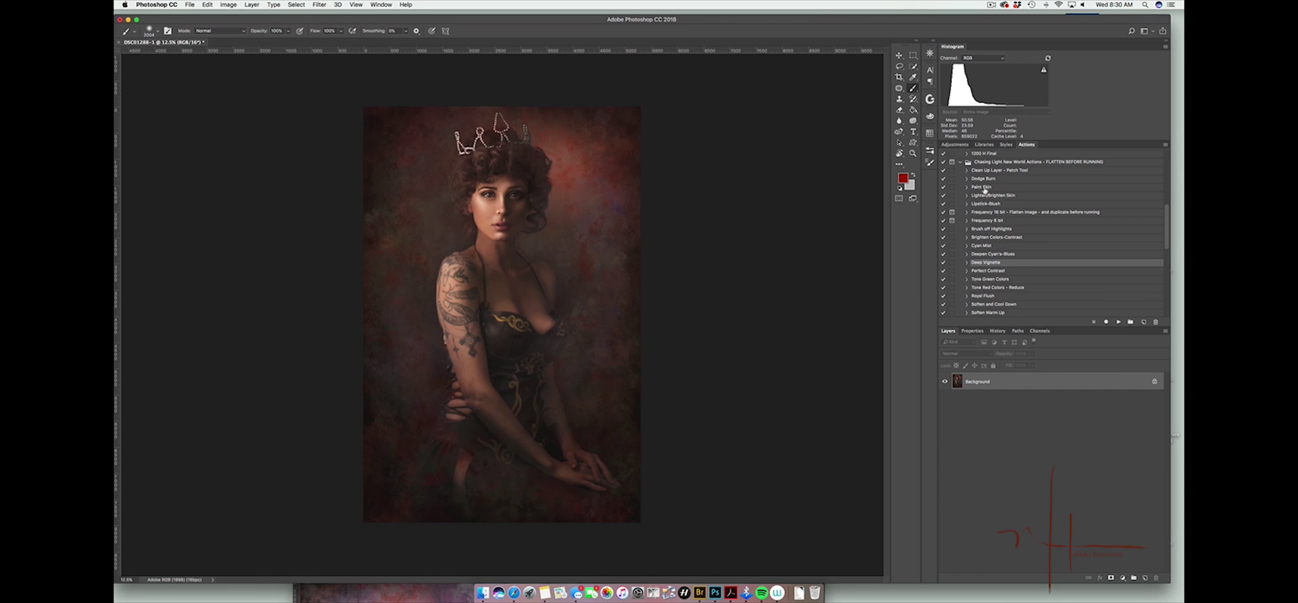
Run the NH-Cherry Cheeks/Lips action from the NH-Retouch Set One and continue past its instruction message
{"action": "left_click", "coordinate": [959, 162]}
{"action": "left_click", "coordinate": [960, 270]}
{"action": "left_click", "coordinate": [995, 287]}
{"action": "left_click", "coordinate": [1119, 323]}
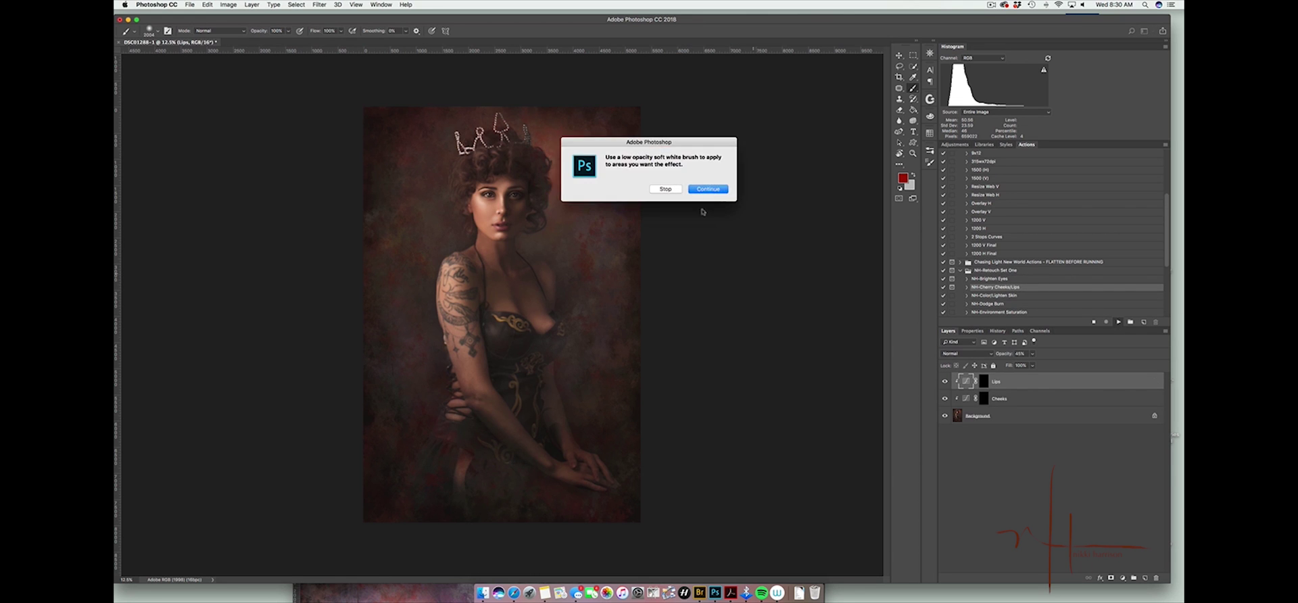
{"action": "left_click", "coordinate": [718, 190]}
Paint blush onto the cheeks with a low-flow white brush on the Cheeks layer's mask
{"action": "left_click", "coordinate": [985, 399]}
{"action": "key", "text": "d"}
{"action": "key", "text": "shift+5"}
{"action": "key", "text": "shift+5"}
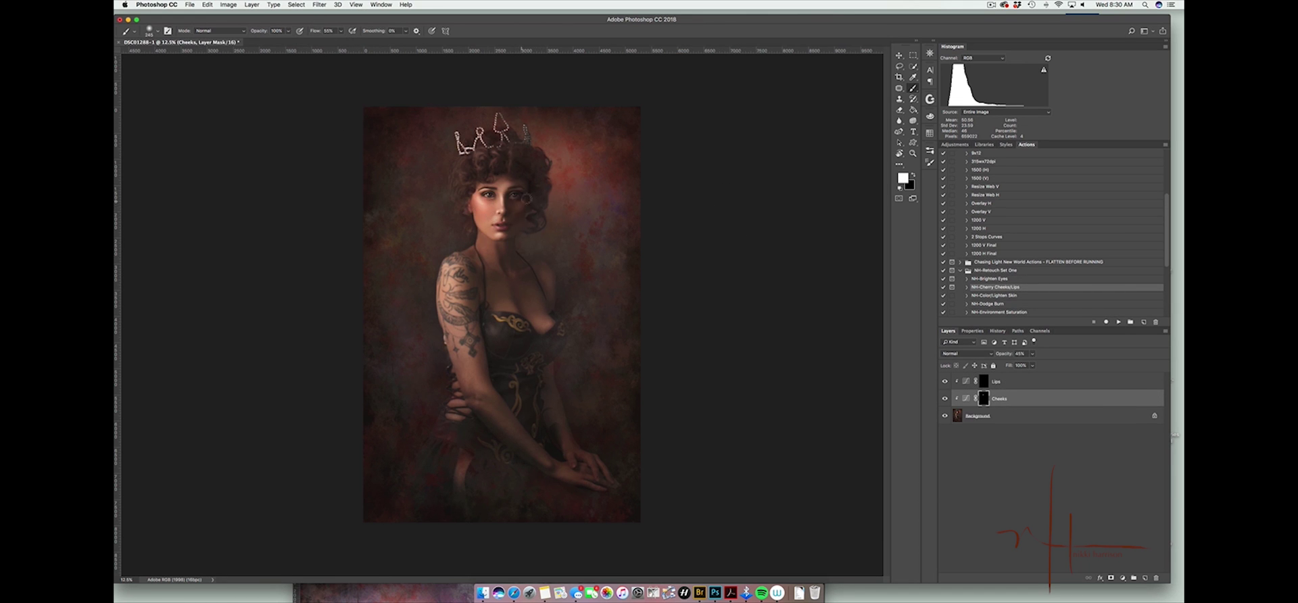
Paint the lip colour in with white on the Lips layer's mask, and flatten the image
{"action": "left_click", "coordinate": [962, 384]}
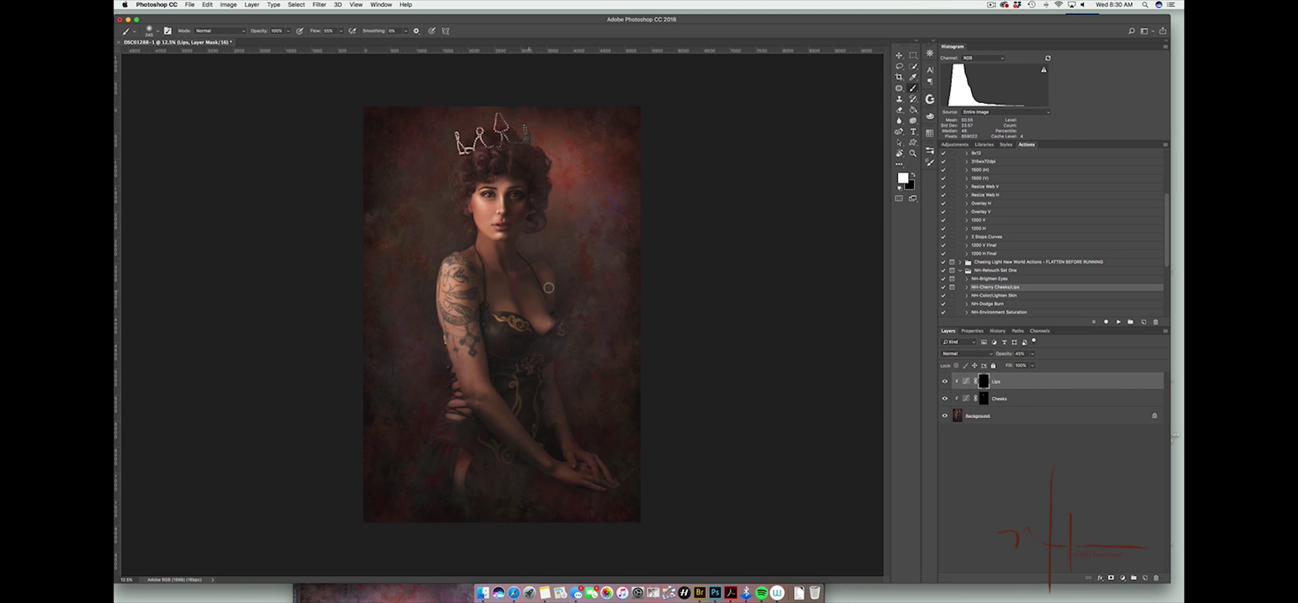
{"action": "key", "text": "super+plus"}
{"action": "key", "text": "super+plus"}
{"action": "left_click_drag", "start_coordinate": [506, 140], "coordinate": [546, 281]}
{"action": "left_click_drag", "start_coordinate": [549, 281], "coordinate": [540, 281]}
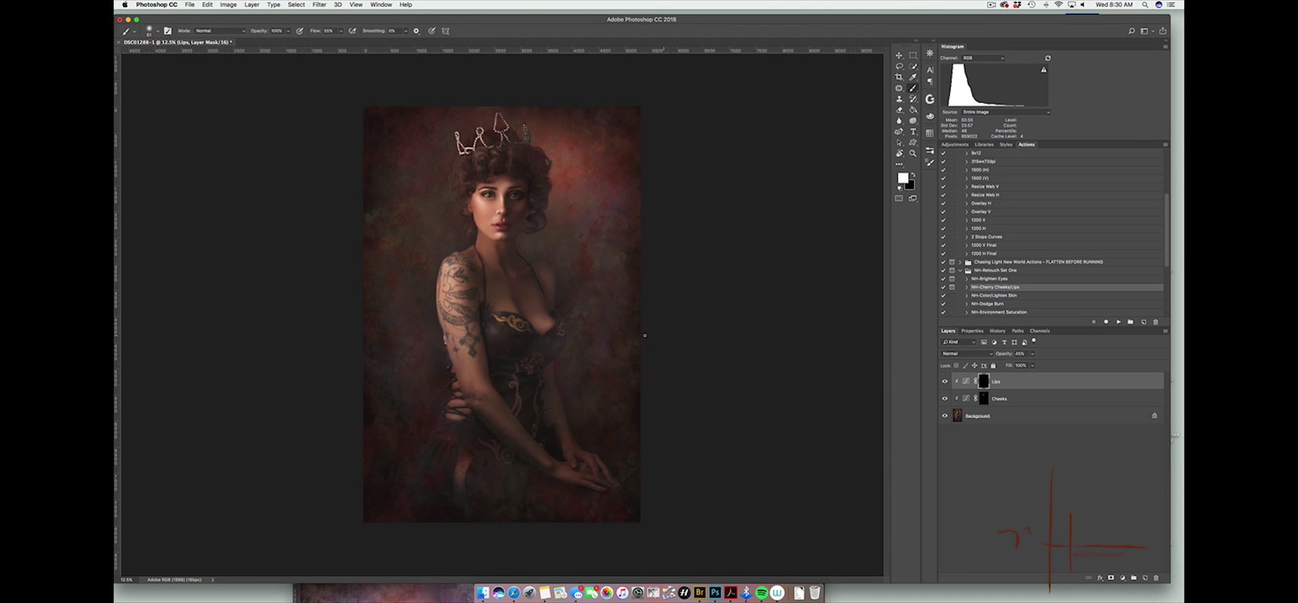
{"action": "left_click", "coordinate": [251, 5]}
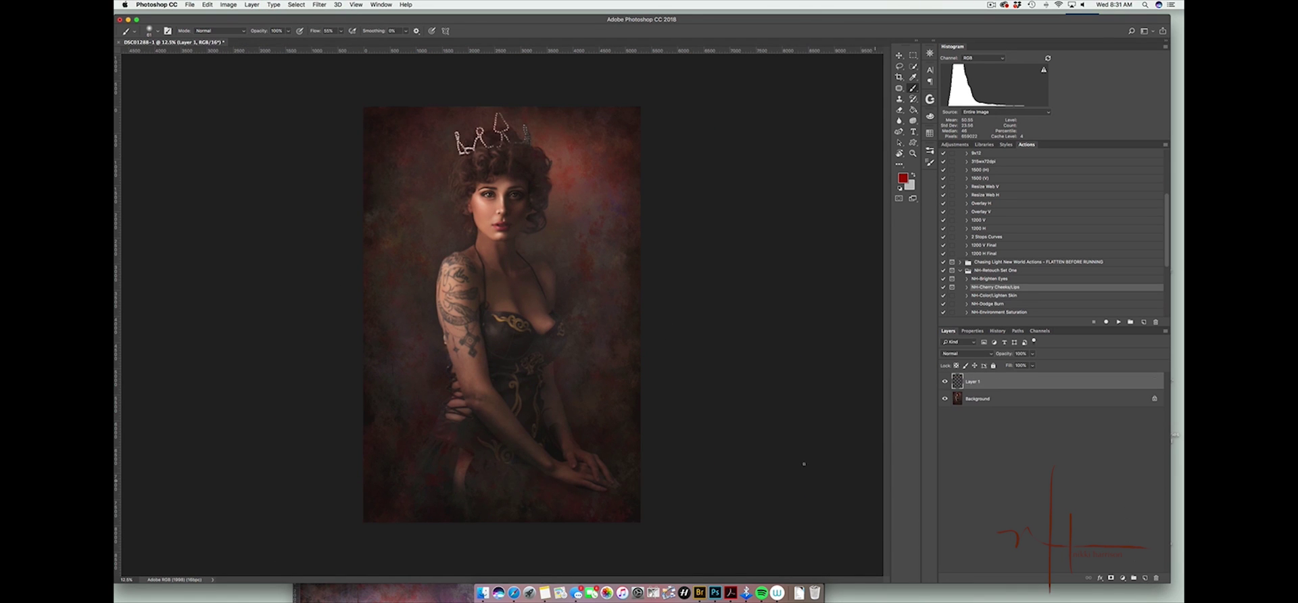
Revert to an earlier history state to discard the last brush strokes painted on the new layer
{"action": "key", "text": "super+plus"}
{"action": "key", "text": "super+plus"}
{"action": "key", "text": "super+plus"}
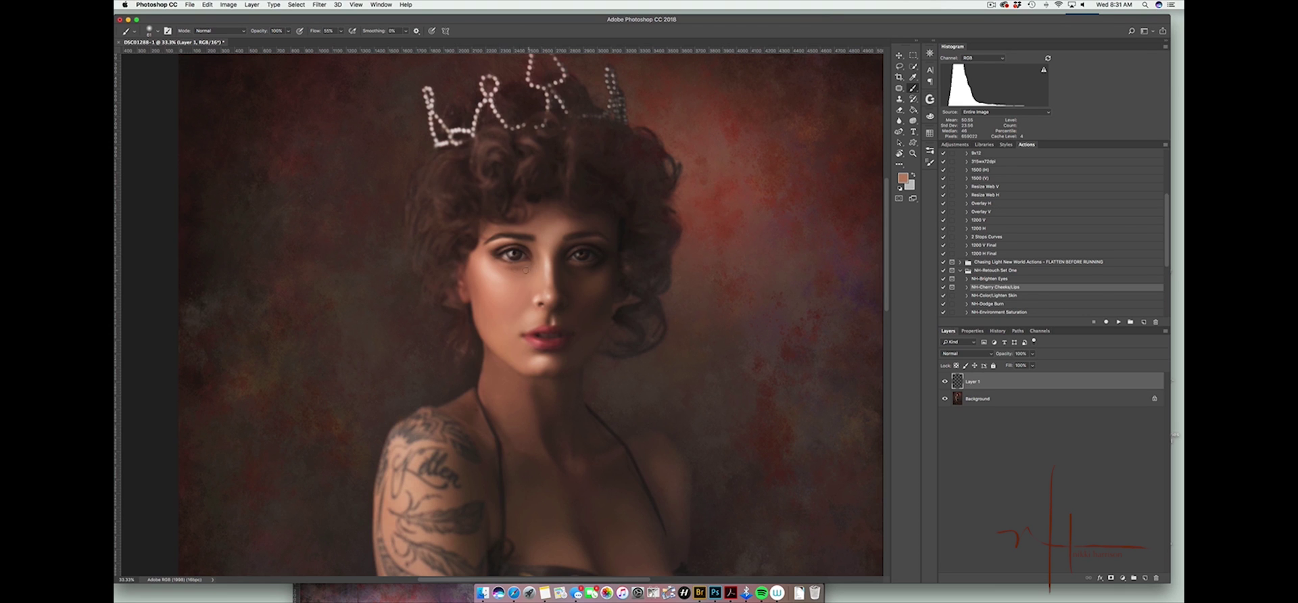
{"action": "left_click", "coordinate": [997, 331]}
{"action": "left_click", "coordinate": [971, 540]}
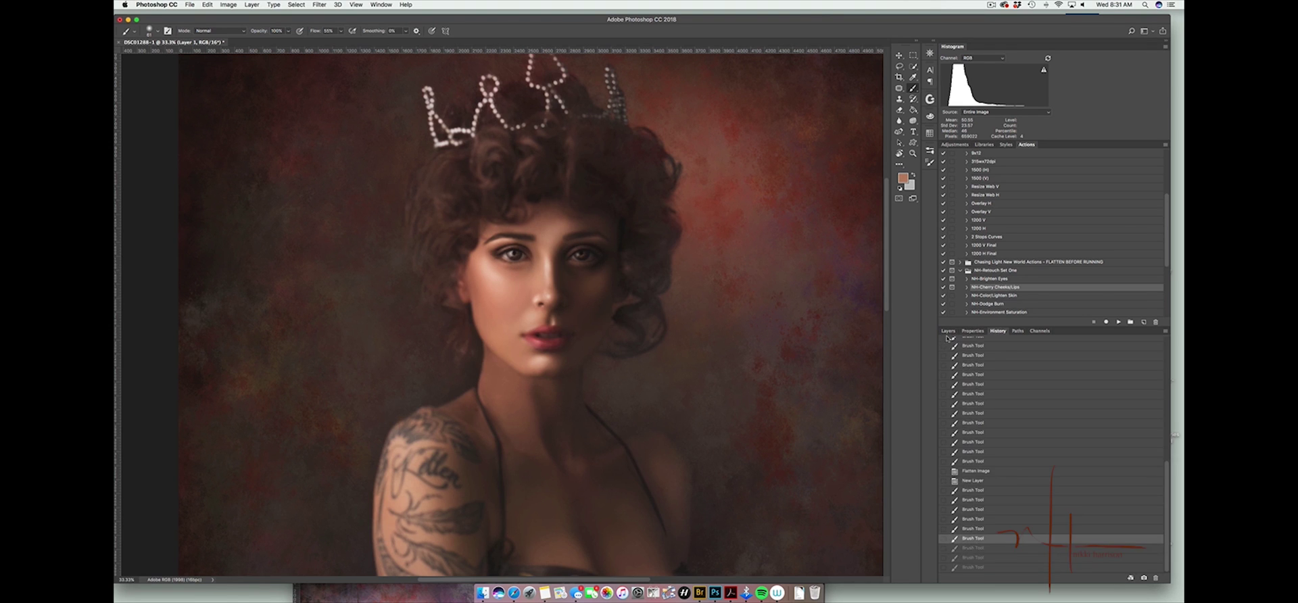
{"action": "left_click", "coordinate": [949, 331]}
Paint sampled skin tones under the eye at a lower brush flow and reduce the paint layer's opacity
{"action": "left_click", "coordinate": [340, 31]}
{"action": "left_click_drag", "start_coordinate": [341, 42], "coordinate": [323, 41]}
{"action": "left_click_drag", "start_coordinate": [531, 252], "coordinate": [525, 252]}
{"action": "left_click", "coordinate": [525, 267], "text": "alt"}
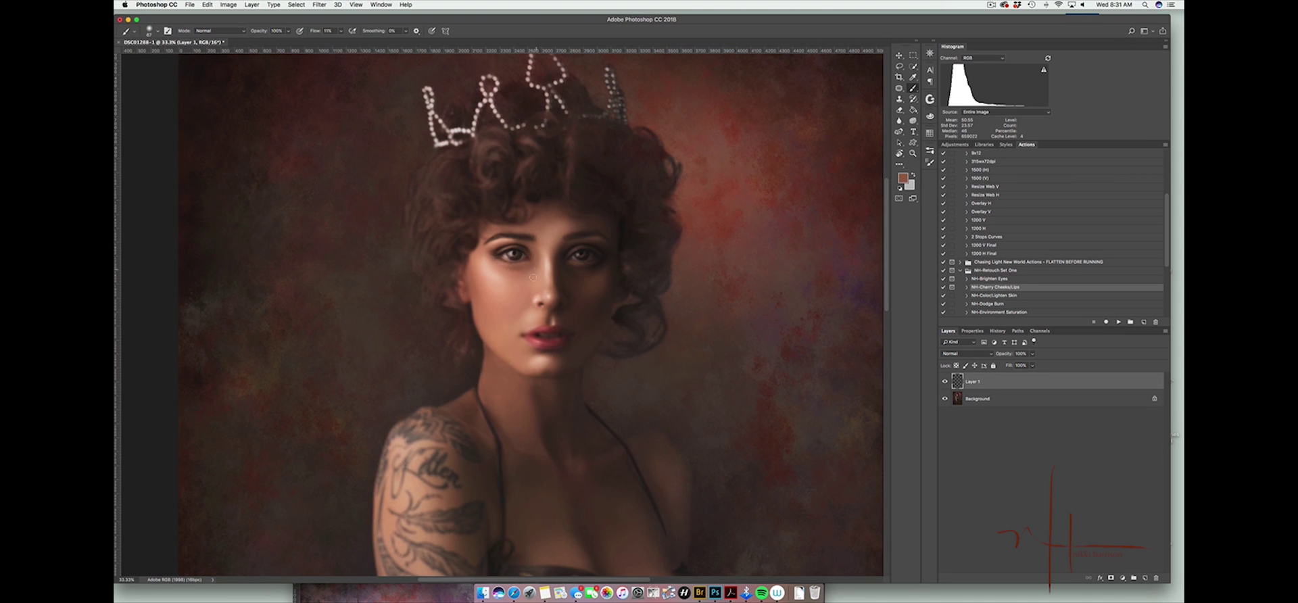
{"action": "left_click_drag", "start_coordinate": [1033, 353], "coordinate": [1026, 366]}
{"action": "left_click", "coordinate": [532, 277], "text": "alt"}
Merge the painted skin layer into the background
{"action": "key", "text": "super+minus"}
{"action": "key", "text": "super+minus"}
{"action": "key", "text": "super+minus"}
{"action": "left_click", "coordinate": [251, 5]}
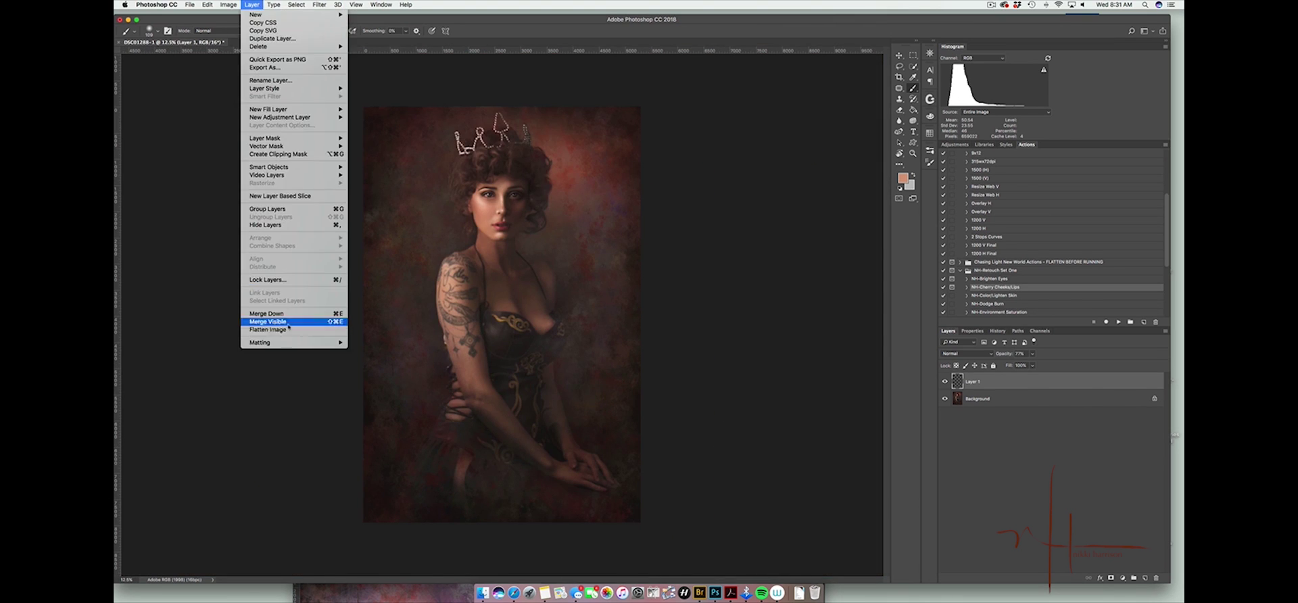
{"action": "left_click", "coordinate": [267, 316]}
{"action": "left_click", "coordinate": [190, 5]}
{"action": "left_click", "coordinate": [160, 98]}
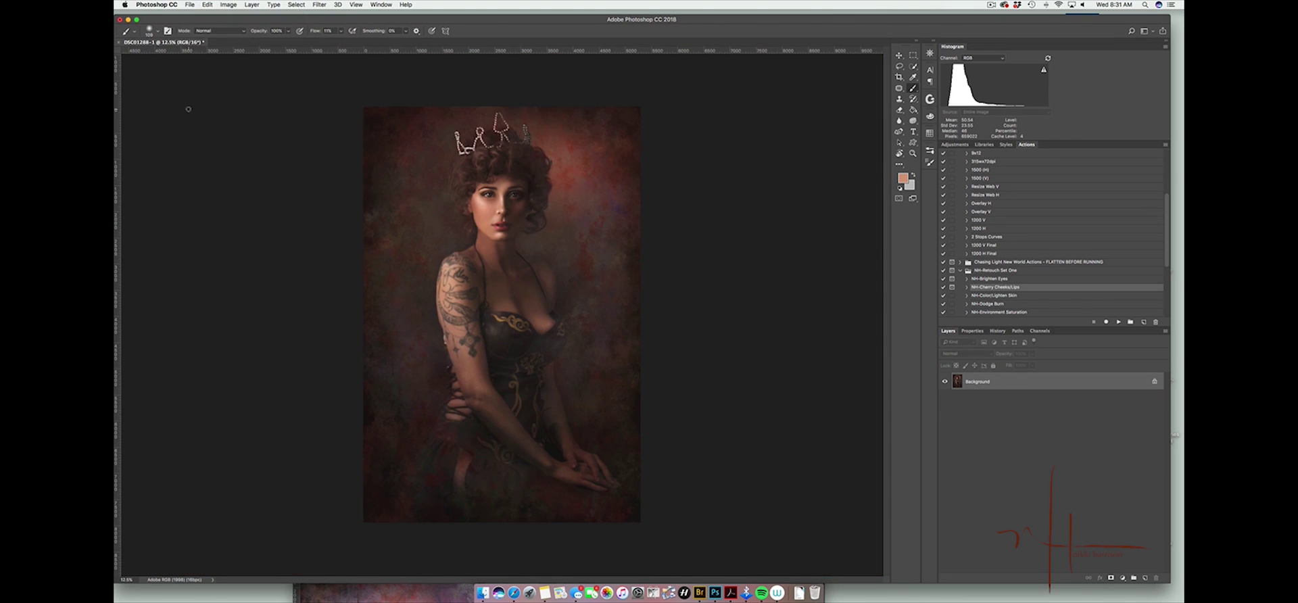
{"action": "left_click", "coordinate": [992, 5]}
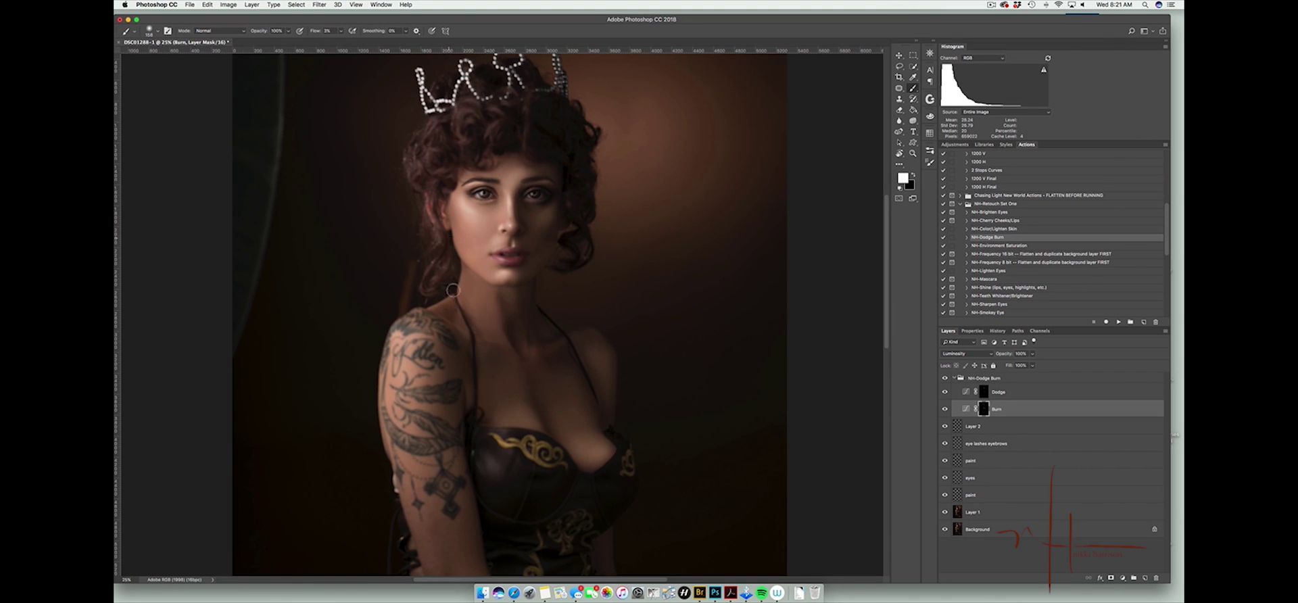
Brighten the chest and tattooed arm by painting in white on the Dodge layer's mask
{"action": "key", "text": "super+minus"}
{"action": "left_click_drag", "start_coordinate": [640, 407], "coordinate": [643, 326]}
{"action": "left_click", "coordinate": [984, 392]}
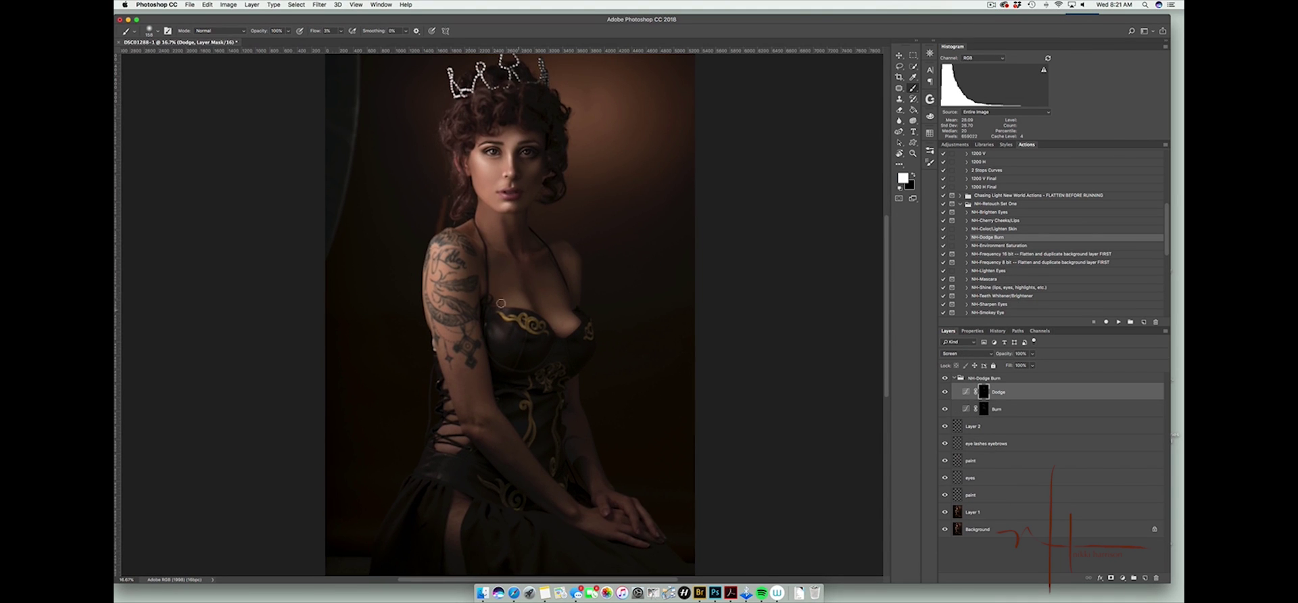
{"action": "left_click_drag", "start_coordinate": [501, 303], "coordinate": [514, 303]}
{"action": "left_click_drag", "start_coordinate": [449, 285], "coordinate": [468, 399]}
{"action": "mouse_move", "coordinate": [486, 392]}
{"action": "left_mouse_down"}
{"action": "mouse_move", "coordinate": [521, 473]}
{"action": "mouse_move", "coordinate": [489, 399]}
{"action": "left_mouse_up"}
Dodge the other forearm, the corset lacing and the exposed leg, and collapse the NH-Dodge Burn group
{"action": "left_click_drag", "start_coordinate": [572, 412], "coordinate": [606, 527]}
{"action": "left_click_drag", "start_coordinate": [446, 432], "coordinate": [435, 432]}
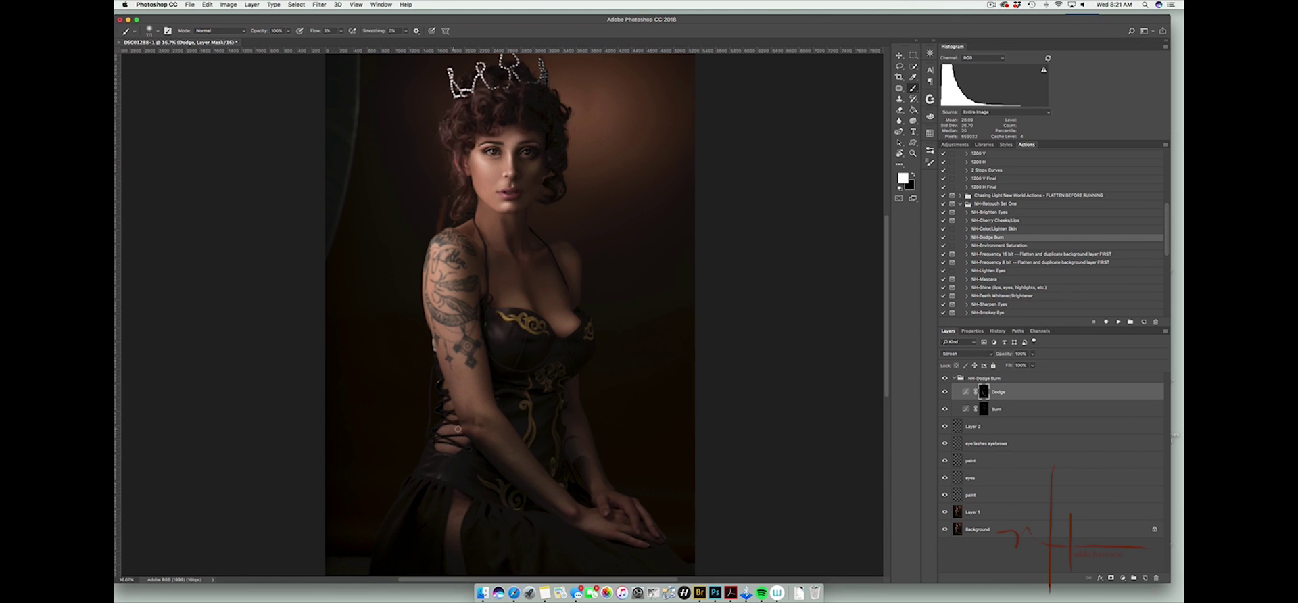
{"action": "left_click_drag", "start_coordinate": [455, 506], "coordinate": [459, 505]}
{"action": "left_click_drag", "start_coordinate": [457, 530], "coordinate": [458, 507]}
{"action": "key", "text": "super+minus"}
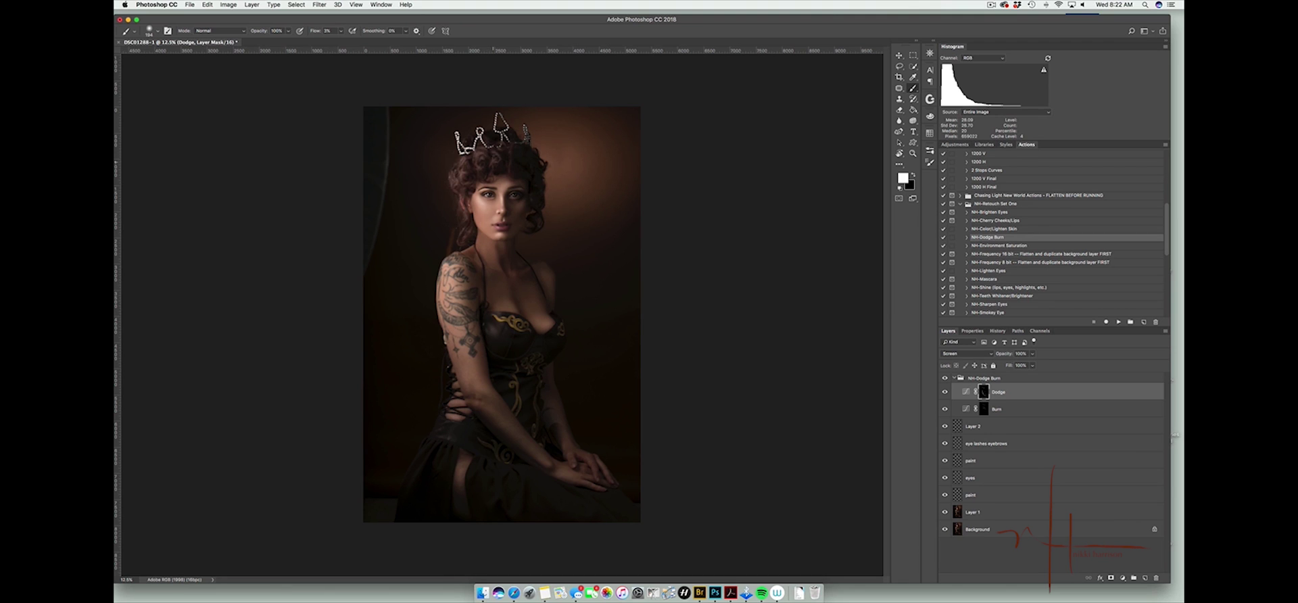
{"action": "left_click", "coordinate": [954, 378]}
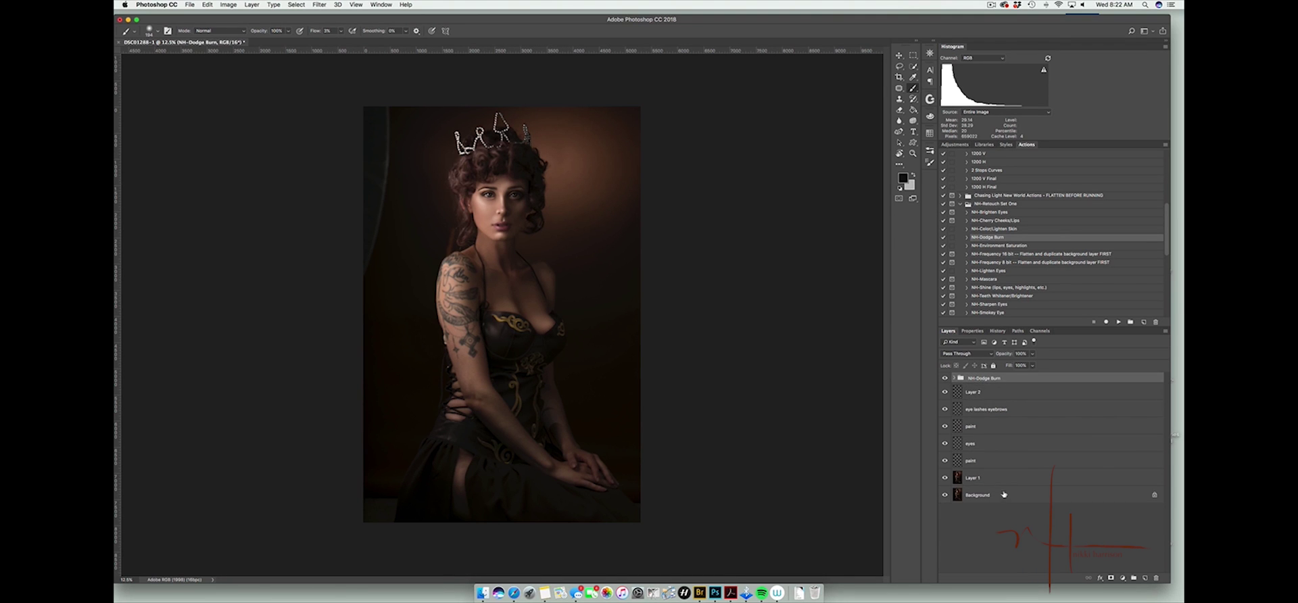
Duplicate the background, merge the copy with every layer up to the NH-Dodge Burn group, and compare before and after
{"action": "left_click_drag", "start_coordinate": [1004, 494], "coordinate": [1144, 578]}
{"action": "left_click", "coordinate": [1015, 378], "text": "shift"}
{"action": "right_click", "coordinate": [1004, 411]}
{"action": "left_click", "coordinate": [1041, 467]}
{"action": "left_click", "coordinate": [945, 383]}
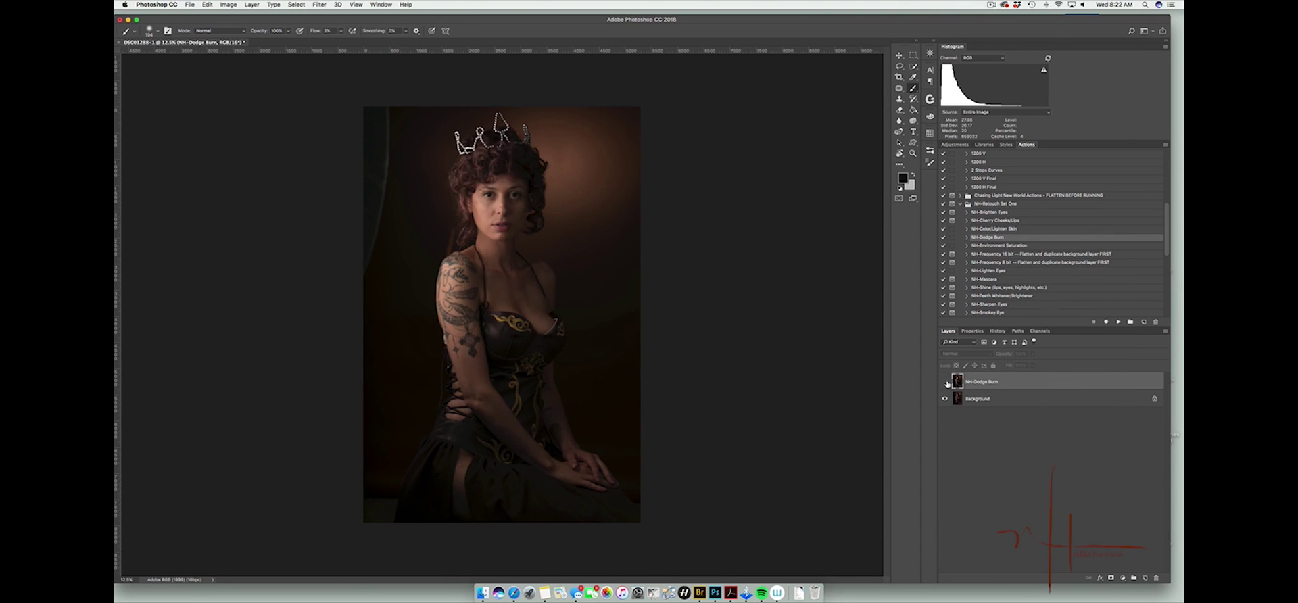
{"action": "left_click", "coordinate": [946, 382]}
Add a new layer and paint black at 22% flow over the curtain along the photo's left edge
{"action": "left_click", "coordinate": [1145, 579]}
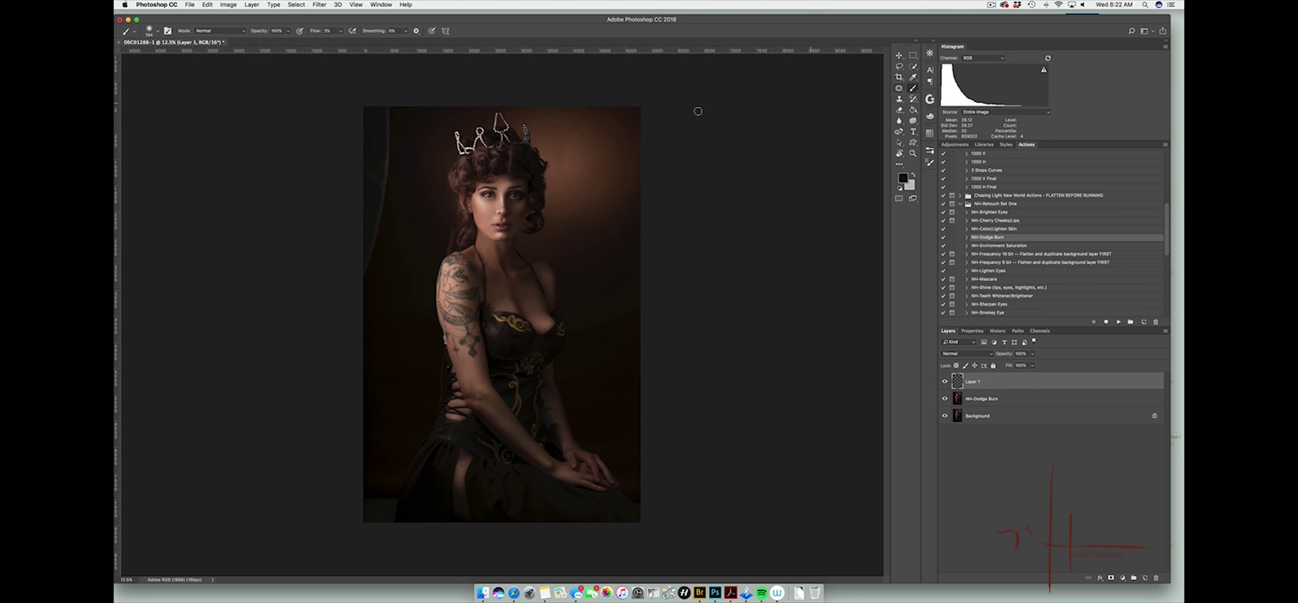
{"action": "key", "text": "shift+2"}
{"action": "key", "text": "shift+2"}
{"action": "key", "text": "bracketright"}
{"action": "key", "text": "bracketright"}
{"action": "key", "text": "bracketright"}
{"action": "key", "text": "bracketright"}
{"action": "left_click_drag", "start_coordinate": [390, 90], "coordinate": [376, 277]}
{"action": "left_click_drag", "start_coordinate": [374, 518], "coordinate": [383, 523]}
Sample the dark backdrop and its warm glow, and paint over the backdrop behind the woman with a large brush
{"action": "key", "text": "bracketleft"}
{"action": "key", "text": "bracketleft"}
{"action": "key", "text": "bracketleft"}
{"action": "key", "text": "bracketleft"}
{"action": "left_click", "coordinate": [437, 389], "text": "alt"}
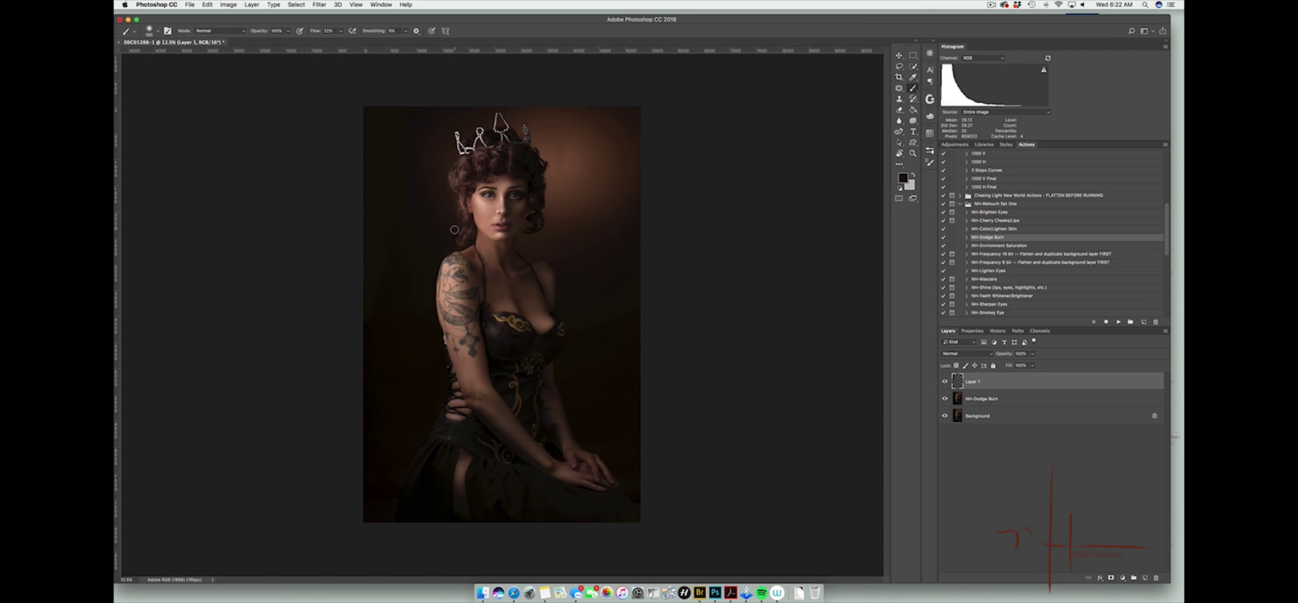
{"action": "left_click", "coordinate": [576, 161], "text": "alt"}
{"action": "key", "text": "bracketright"}
{"action": "key", "text": "bracketright"}
{"action": "key", "text": "bracketright"}
{"action": "key", "text": "bracketright"}
Flatten the image, duplicate the background and reshape the hair outward in Liquify for fuller curls
{"action": "left_click", "coordinate": [251, 4]}
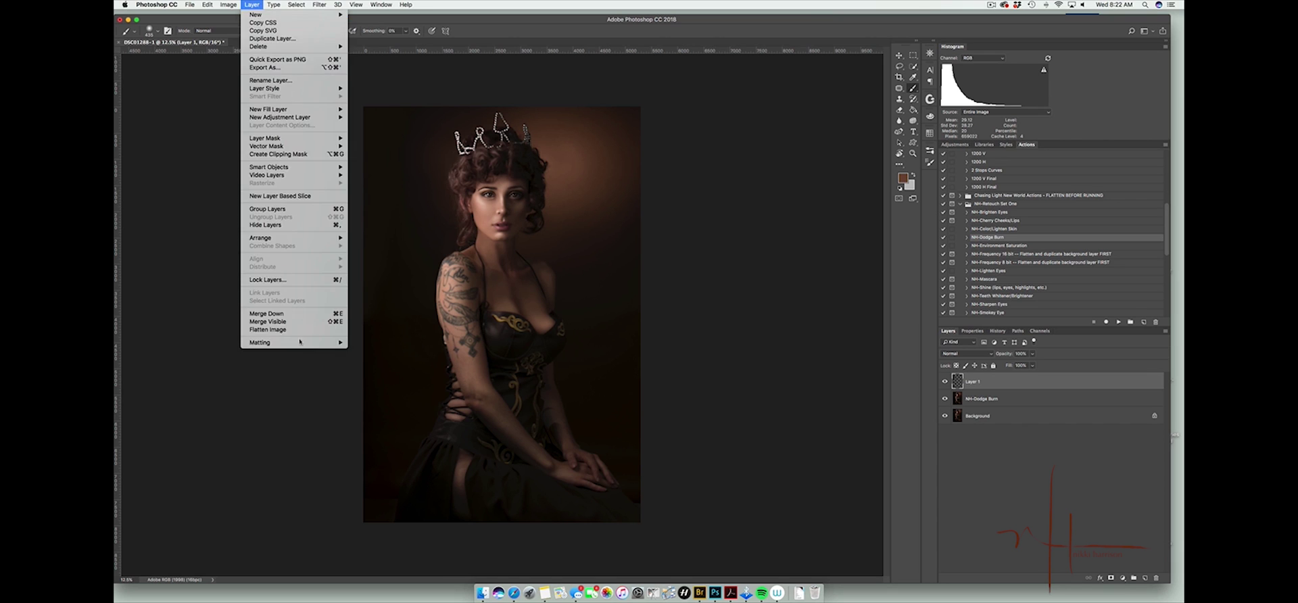
{"action": "left_click", "coordinate": [267, 336]}
{"action": "key", "text": "super+j"}
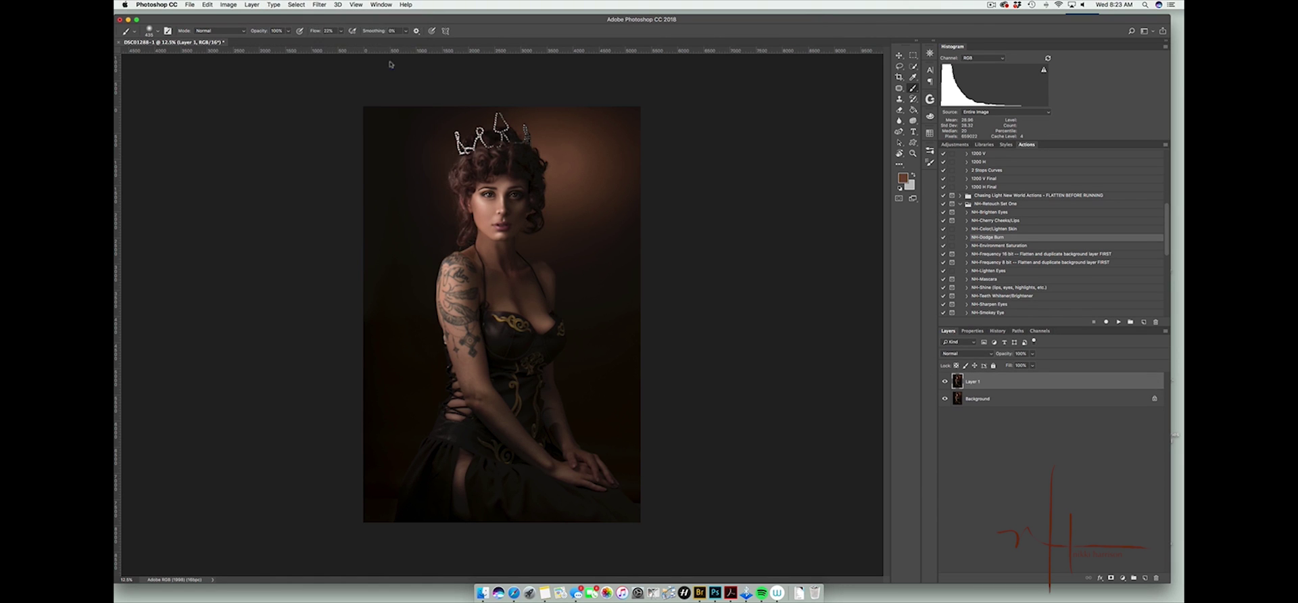
{"action": "key", "text": "shift+super+x"}
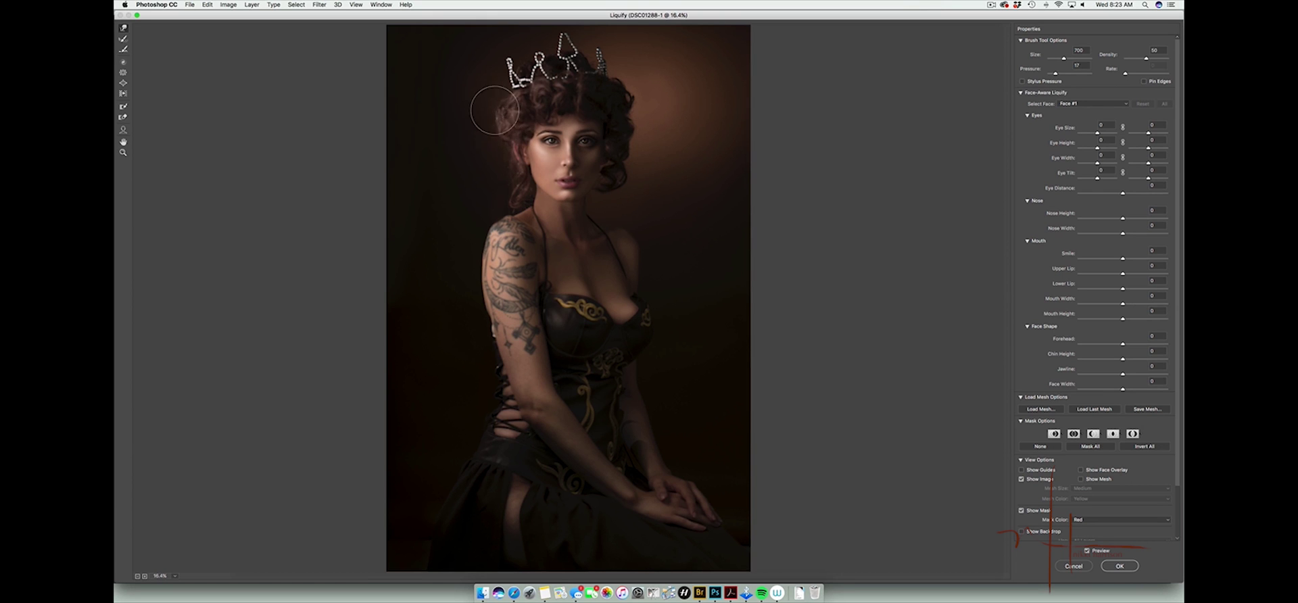
{"action": "key", "text": "bracketleft"}
{"action": "key", "text": "bracketleft"}
{"action": "key", "text": "bracketleft"}
{"action": "key", "text": "Return"}
Copy a section of curls to a new layer, flip it horizontally and fit it against the left side of the face
{"action": "mouse_move", "coordinate": [534, 181]}
{"action": "left_mouse_down"}
{"action": "mouse_move", "coordinate": [563, 186]}
{"action": "mouse_move", "coordinate": [522, 222]}
{"action": "mouse_move", "coordinate": [465, 225]}
{"action": "mouse_move", "coordinate": [440, 244]}
{"action": "left_mouse_up"}
{"action": "key", "text": "super+j"}
{"action": "key", "text": "super+t"}
{"action": "right_click", "coordinate": [537, 226]}
{"action": "left_click", "coordinate": [577, 332]}
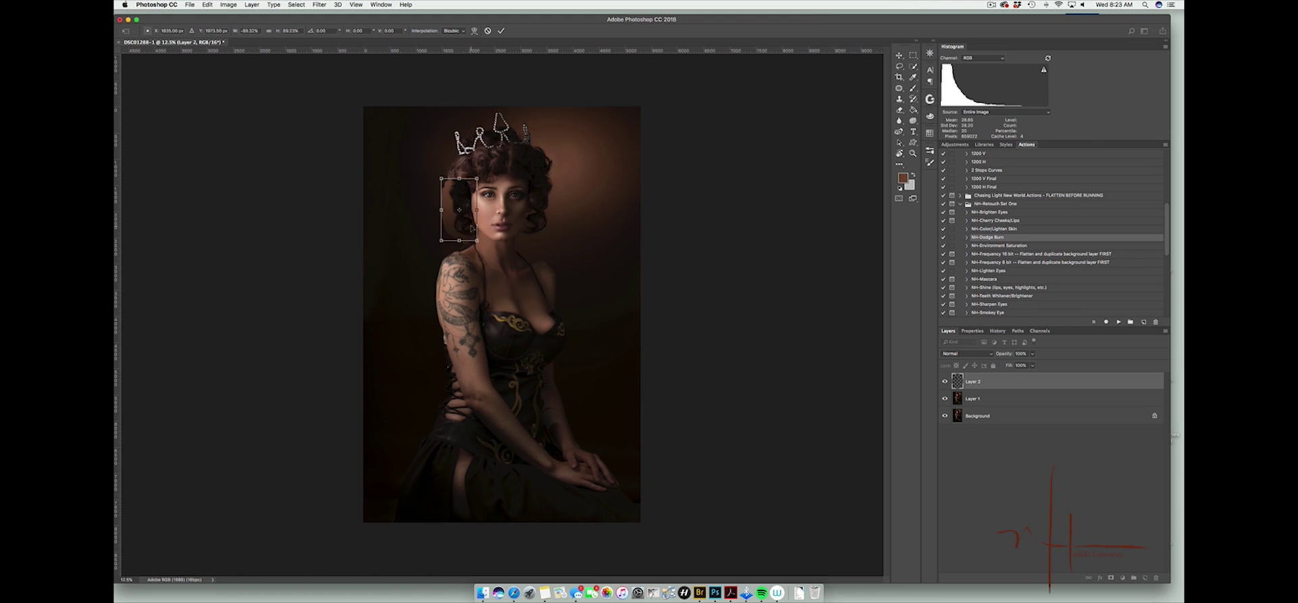
{"action": "key", "text": "Return"}
Brighten the copied curls with a Levels adjustment
{"action": "left_click", "coordinate": [228, 5]}
{"action": "mouse_move", "coordinate": [255, 29]}
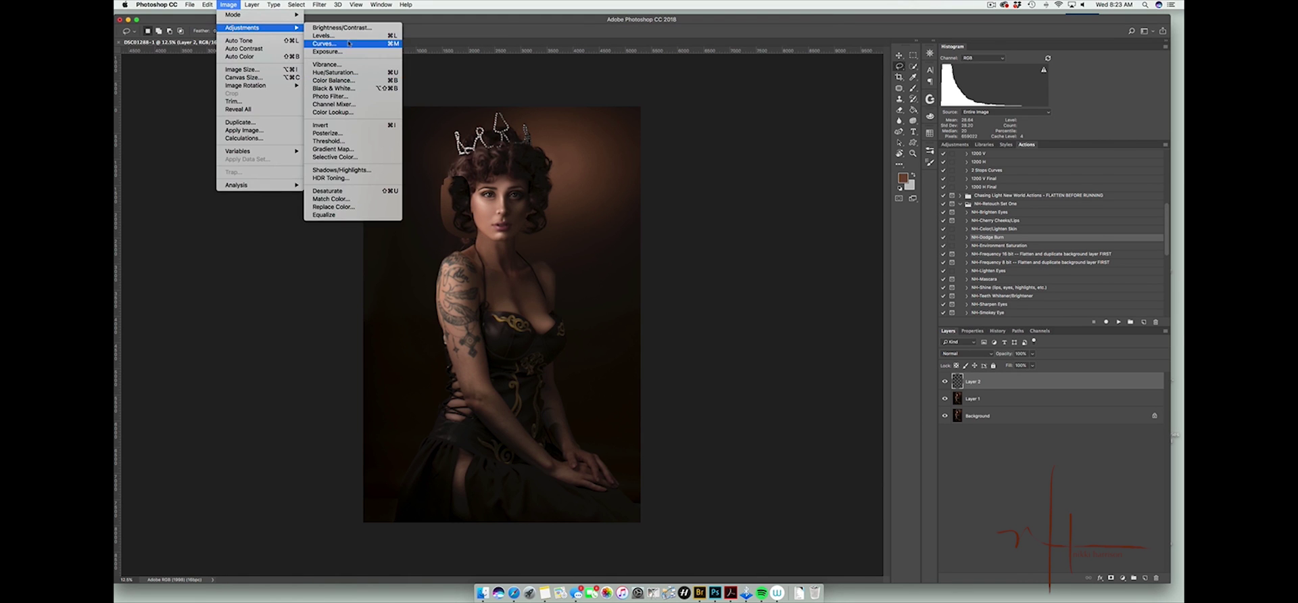
{"action": "left_click", "coordinate": [324, 35]}
{"action": "left_click_drag", "start_coordinate": [839, 372], "coordinate": [881, 374]}
{"action": "key", "text": "Return"}
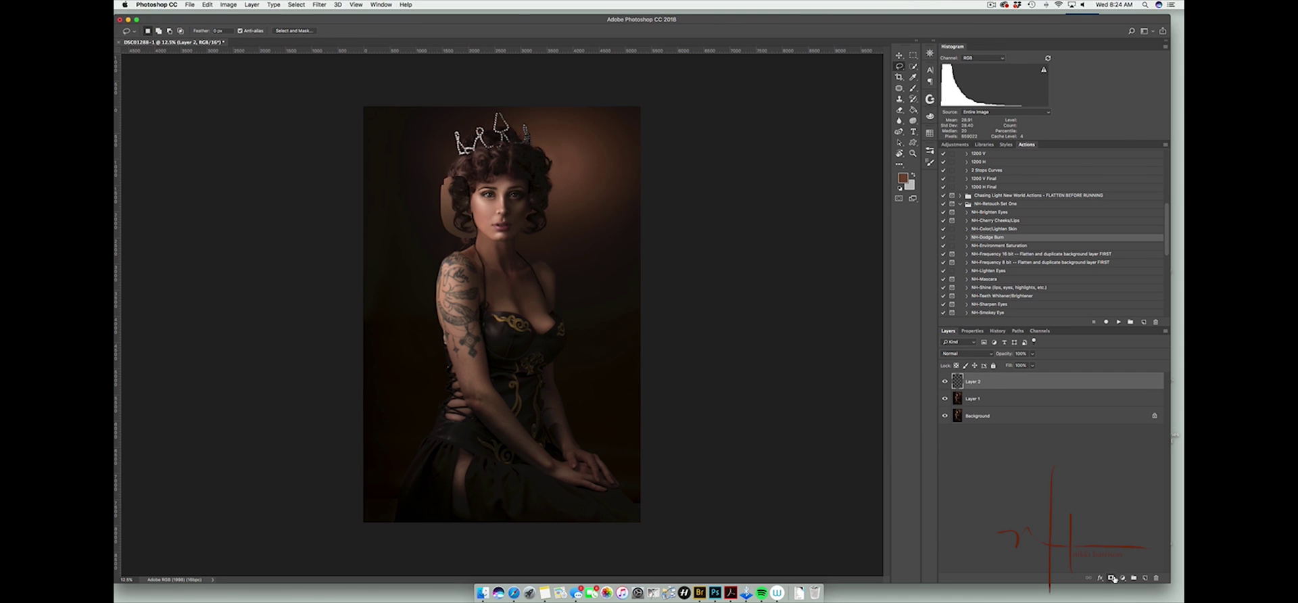
Mask the copied curls and paint black on the mask to hide the patch's edges around the hair and face
{"action": "left_click", "coordinate": [1111, 578]}
{"action": "key", "text": "b"}
{"action": "key", "text": "x"}
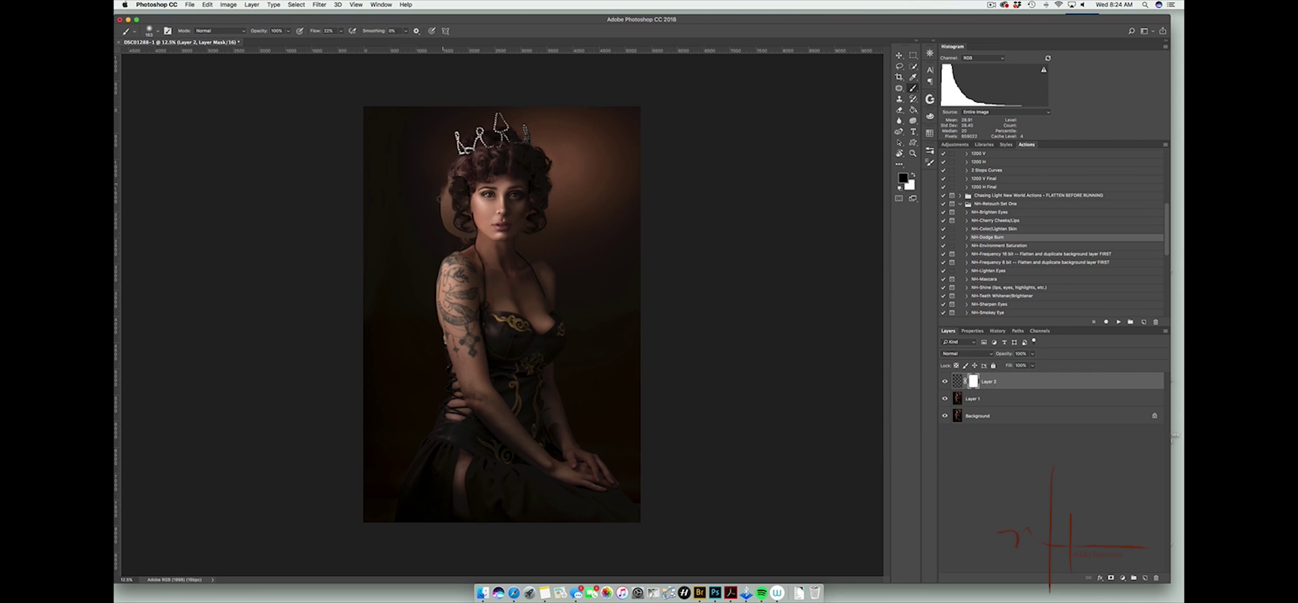
{"action": "mouse_move", "coordinate": [440, 189]}
{"action": "left_mouse_down"}
{"action": "mouse_move", "coordinate": [442, 215]}
{"action": "mouse_move", "coordinate": [446, 196]}
{"action": "left_mouse_up"}
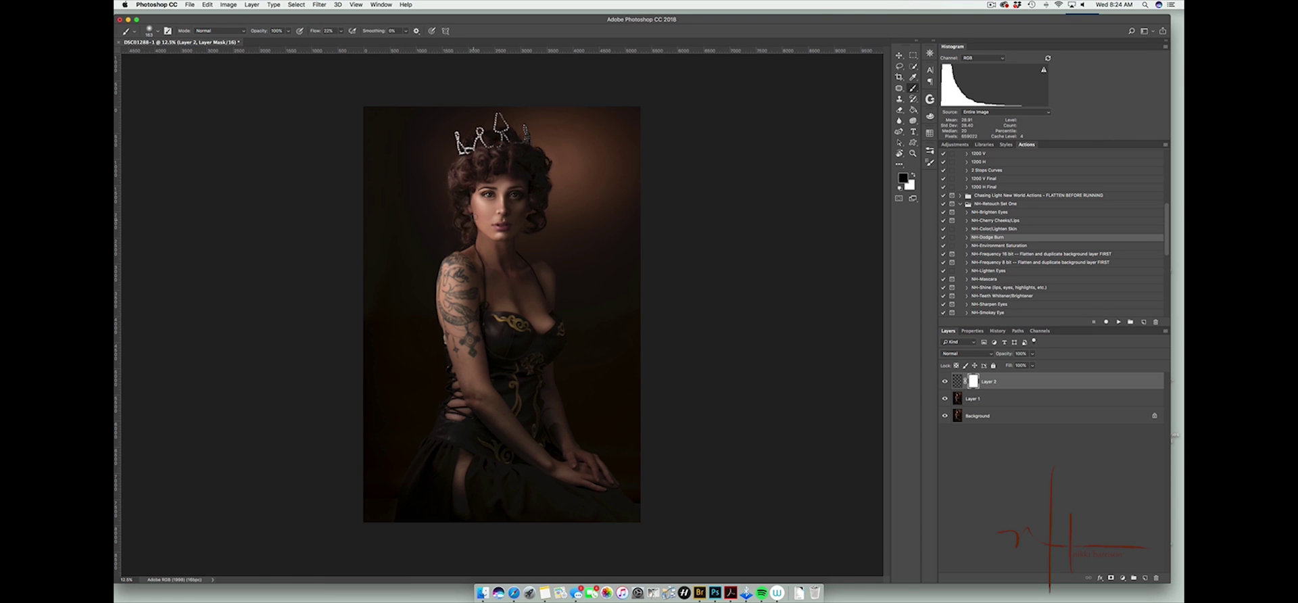
{"action": "key", "text": "super+plus"}
{"action": "left_click_drag", "start_coordinate": [445, 133], "coordinate": [499, 316]}
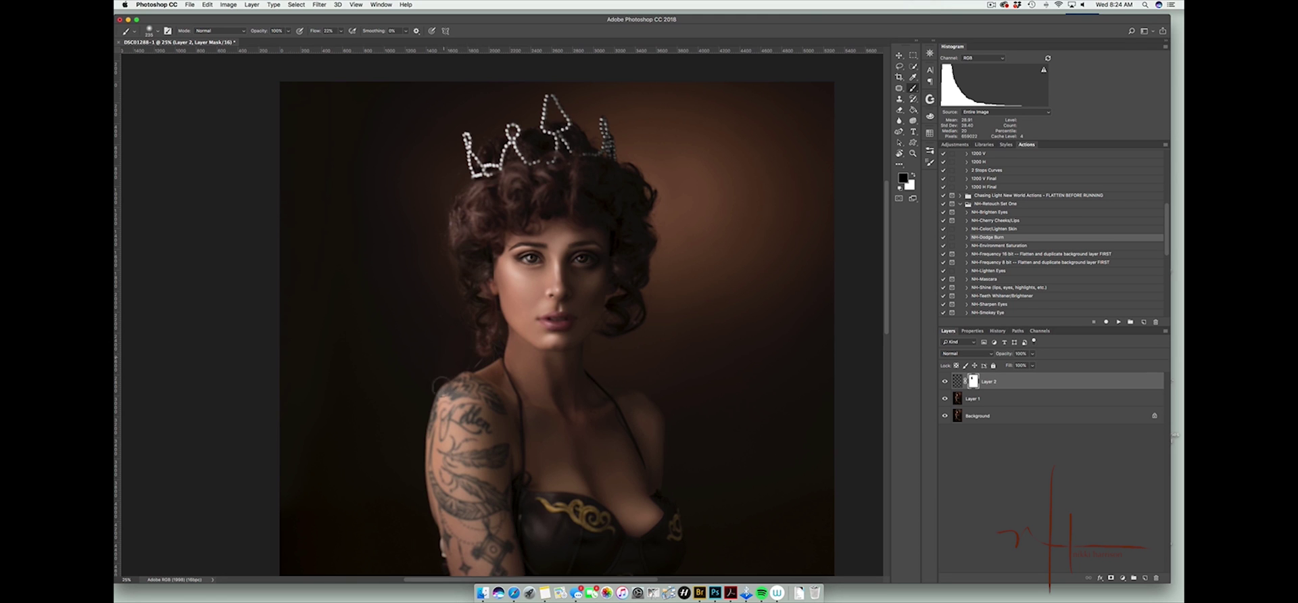
{"action": "left_click_drag", "start_coordinate": [485, 331], "coordinate": [493, 331]}
{"action": "left_click_drag", "start_coordinate": [498, 272], "coordinate": [491, 271]}
Add a new layer and paint sampled backdrop tones around the lower curls beside the neck
{"action": "left_click", "coordinate": [1144, 578]}
{"action": "left_click", "coordinate": [467, 351], "text": "alt"}
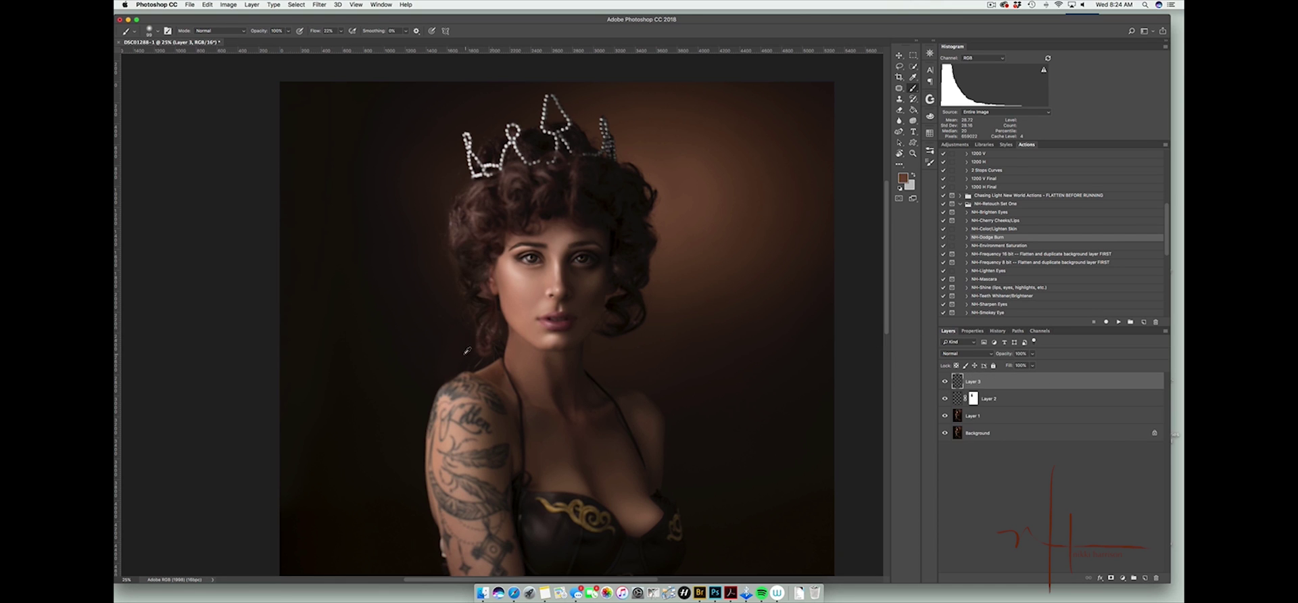
{"action": "mouse_move", "coordinate": [449, 357]}
{"action": "left_mouse_down"}
{"action": "mouse_move", "coordinate": [481, 330]}
{"action": "mouse_move", "coordinate": [487, 359]}
{"action": "mouse_move", "coordinate": [477, 327]}
{"action": "mouse_move", "coordinate": [447, 328]}
{"action": "mouse_move", "coordinate": [473, 349]}
{"action": "mouse_move", "coordinate": [481, 338]}
{"action": "left_mouse_up"}
{"action": "left_click", "coordinate": [468, 360], "text": "alt"}
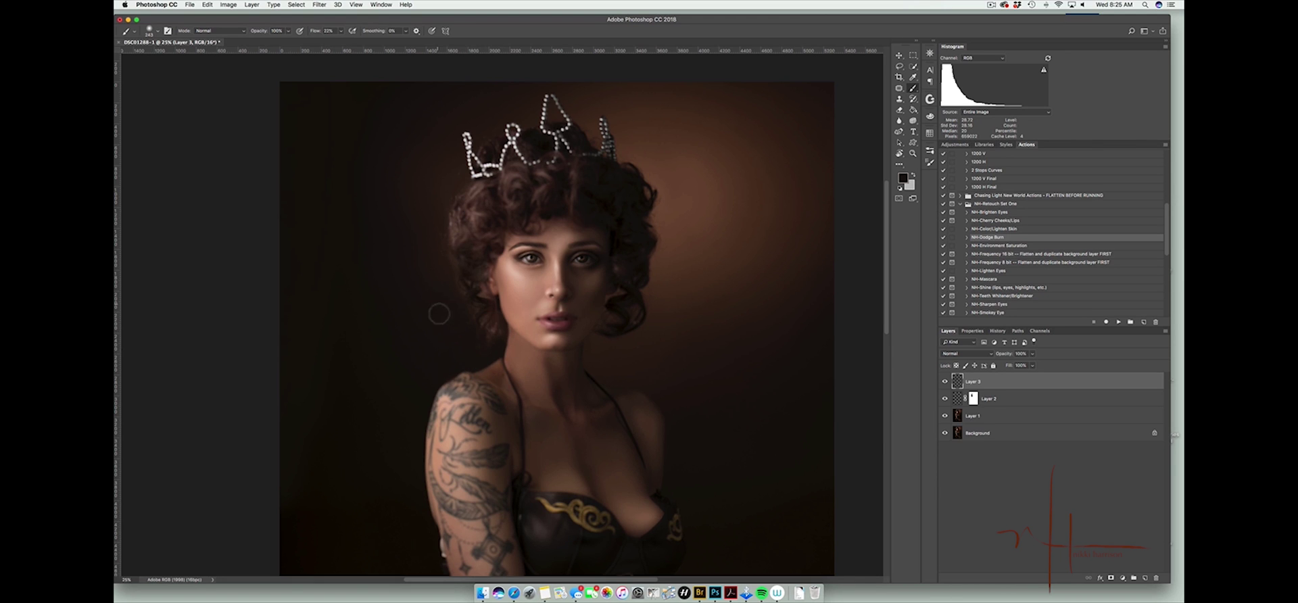
Sample hair colours and paint fine strands over the left-side curls with a small textured brush tip
{"action": "left_click", "coordinate": [484, 232], "text": "alt"}
{"action": "left_click", "coordinate": [487, 249], "text": "alt"}
{"action": "left_click", "coordinate": [153, 31]}
{"action": "left_click", "coordinate": [349, 266]}
{"action": "double_click", "coordinate": [264, 265]}
{"action": "left_click", "coordinate": [479, 186], "text": "alt"}
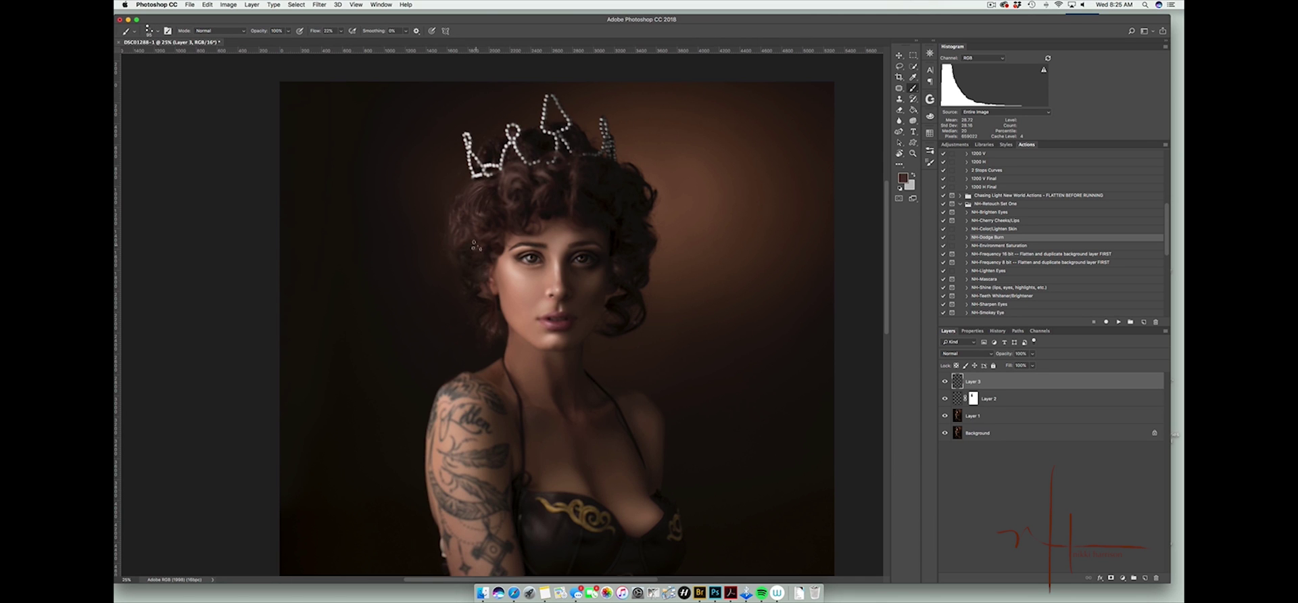
{"action": "left_click_drag", "start_coordinate": [476, 246], "coordinate": [471, 269]}
{"action": "left_click_drag", "start_coordinate": [459, 224], "coordinate": [473, 261]}
{"action": "left_click_drag", "start_coordinate": [466, 202], "coordinate": [455, 231]}
{"action": "left_click_drag", "start_coordinate": [480, 181], "coordinate": [462, 197]}
{"action": "mouse_move", "coordinate": [470, 190]}
{"action": "left_mouse_down"}
{"action": "mouse_move", "coordinate": [450, 228]}
{"action": "mouse_move", "coordinate": [474, 218]}
{"action": "left_mouse_up"}
{"action": "left_click", "coordinate": [503, 205], "text": "alt"}
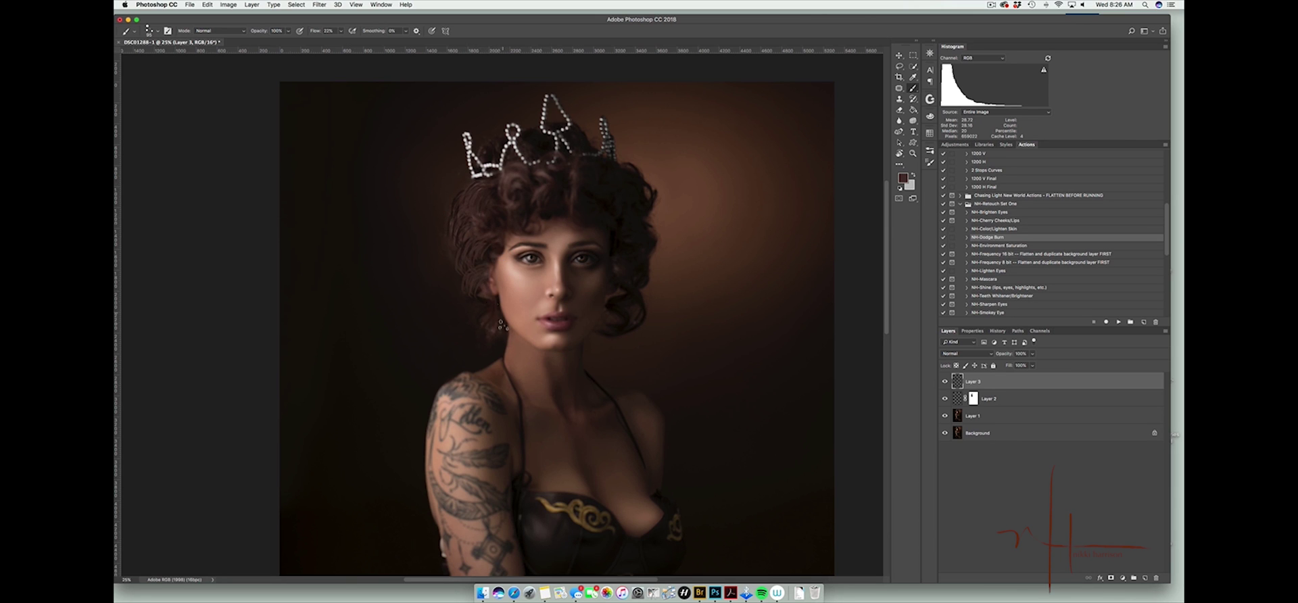
Soften the painted strands with the Blur tool at 100% strength and flatten the image
{"action": "key", "text": "r"}
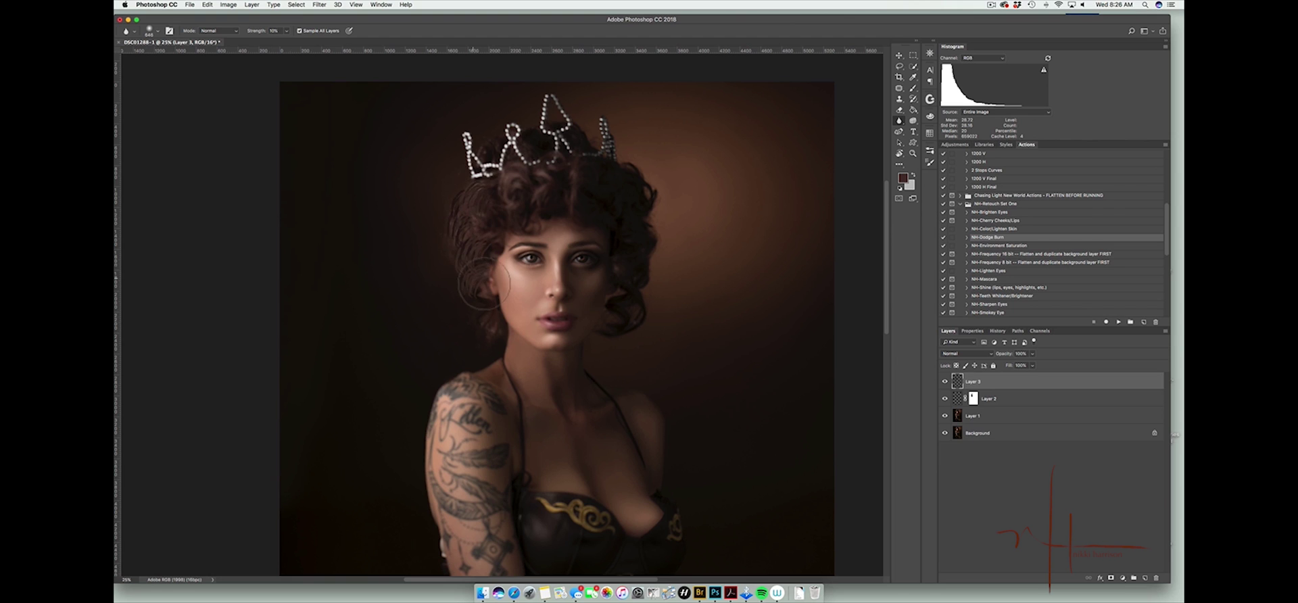
{"action": "key", "text": "0"}
{"action": "mouse_move", "coordinate": [479, 298]}
{"action": "left_mouse_down"}
{"action": "mouse_move", "coordinate": [475, 220]}
{"action": "mouse_move", "coordinate": [472, 275]}
{"action": "mouse_move", "coordinate": [478, 227]}
{"action": "mouse_move", "coordinate": [455, 269]}
{"action": "mouse_move", "coordinate": [481, 225]}
{"action": "mouse_move", "coordinate": [470, 191]}
{"action": "left_mouse_up"}
{"action": "left_click", "coordinate": [1034, 366]}
{"action": "key", "text": "super+minus"}
{"action": "key", "text": "super+minus"}
{"action": "left_click", "coordinate": [252, 5]}
{"action": "left_click", "coordinate": [268, 330]}
Run the 1970 action from the CL-Final Mat Action Set at 43% layer opacity and merge the result
{"action": "left_click", "coordinate": [960, 204]}
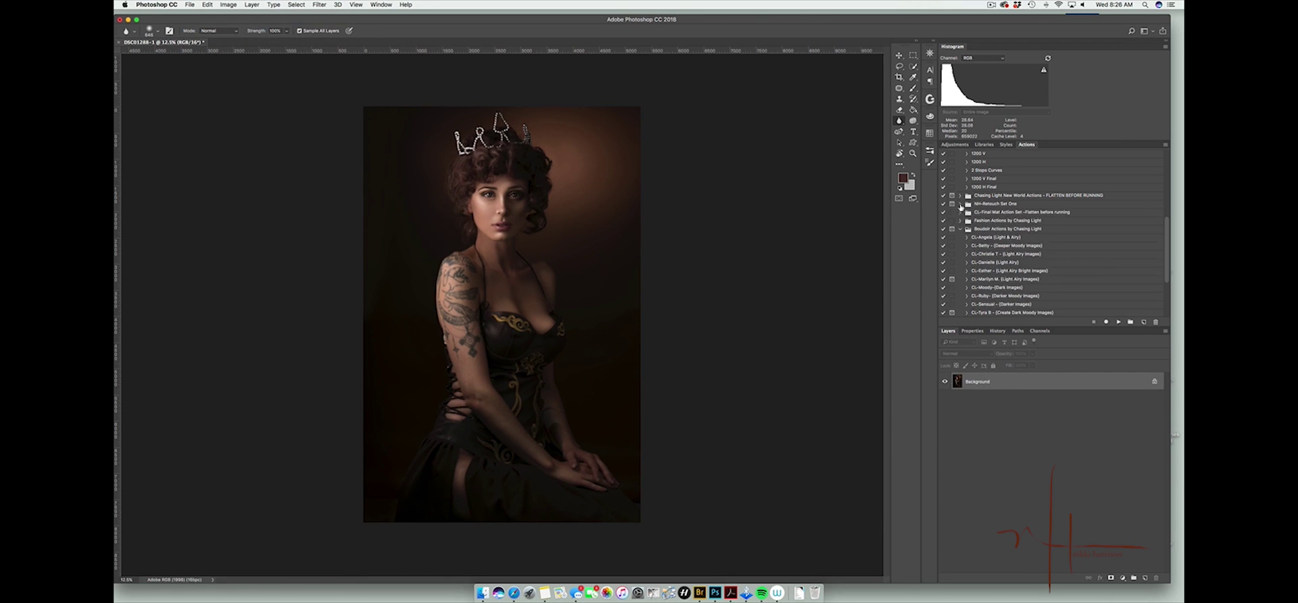
{"action": "left_click", "coordinate": [960, 229]}
{"action": "left_click", "coordinate": [960, 246]}
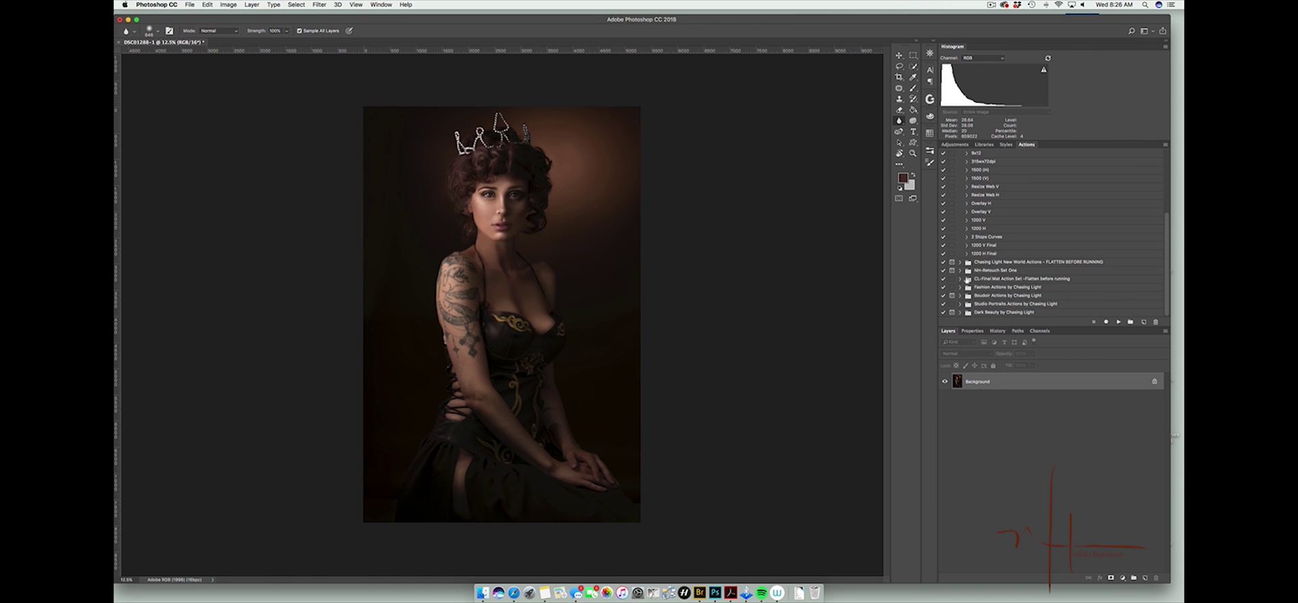
{"action": "left_click", "coordinate": [960, 278]}
{"action": "scroll", "coordinate": [998, 248], "scroll_direction": "down", "scroll_amount": 3}
{"action": "left_click", "coordinate": [980, 271]}
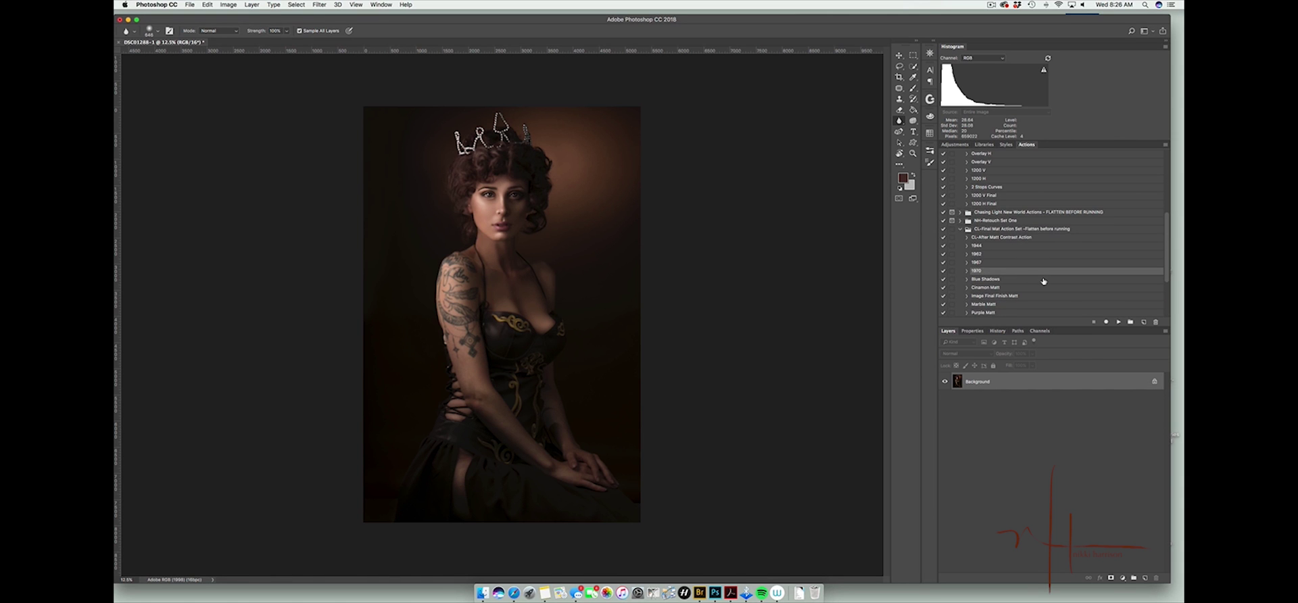
{"action": "left_click_drag", "start_coordinate": [1033, 354], "coordinate": [1015, 366]}
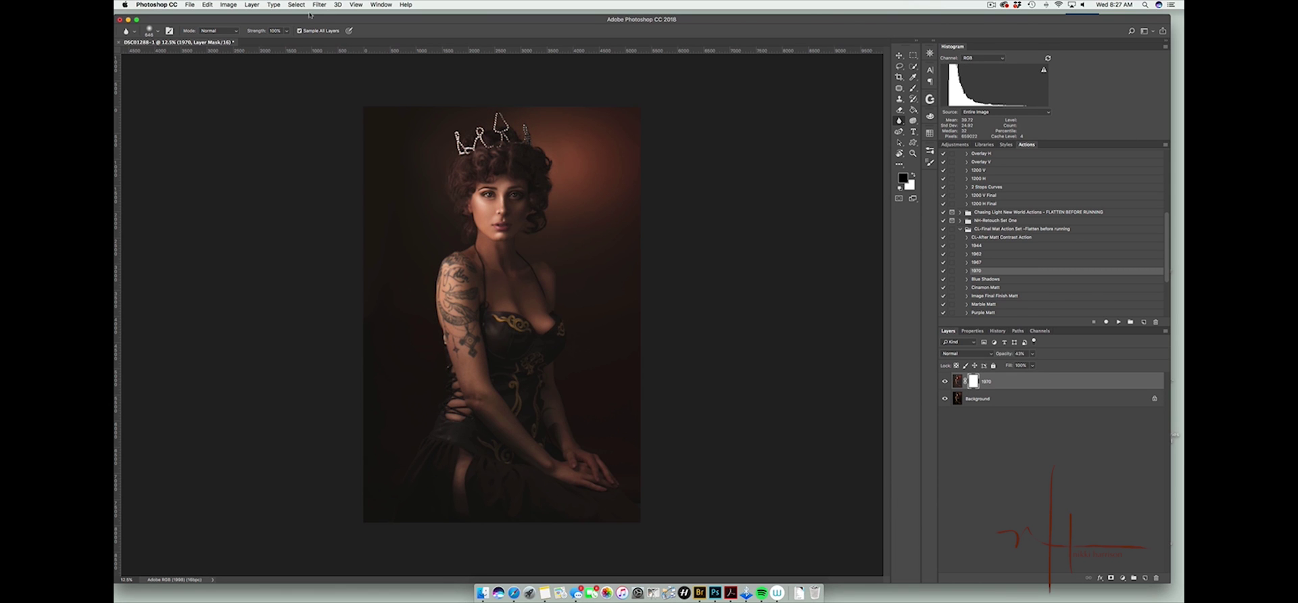
{"action": "left_click", "coordinate": [252, 5]}
{"action": "left_click", "coordinate": [286, 321]}
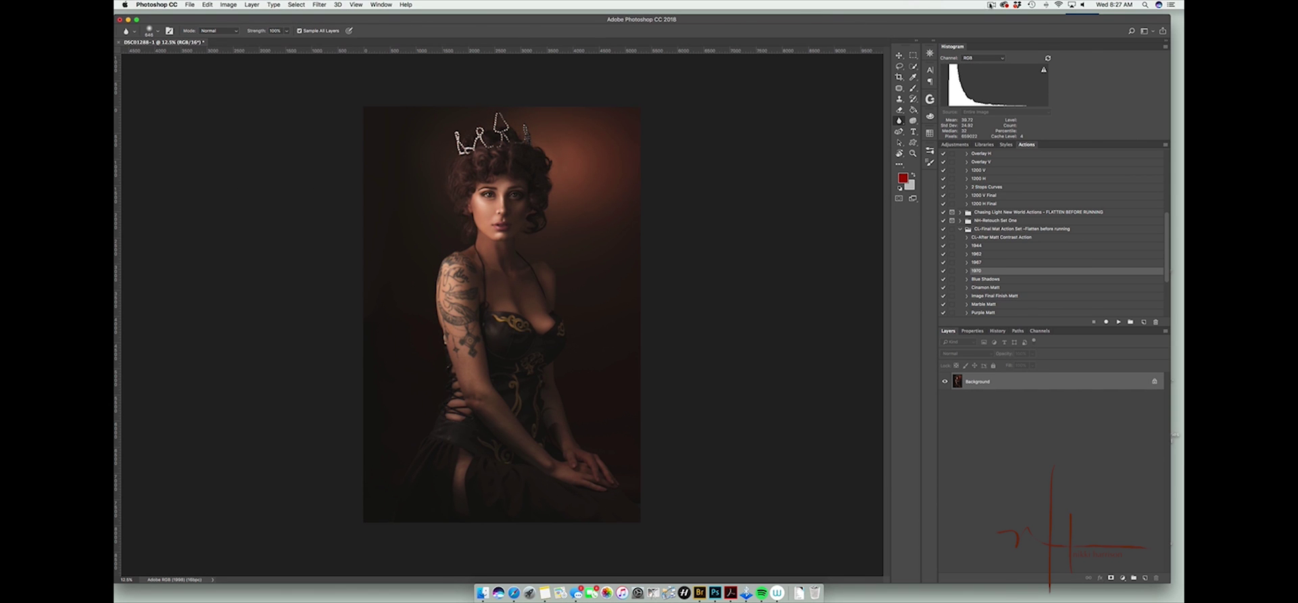
Open the CL-Masters texture image and rotate it 90° clockwise
{"action": "left_click", "coordinate": [991, 6]}
{"action": "left_click", "coordinate": [1006, 30]}
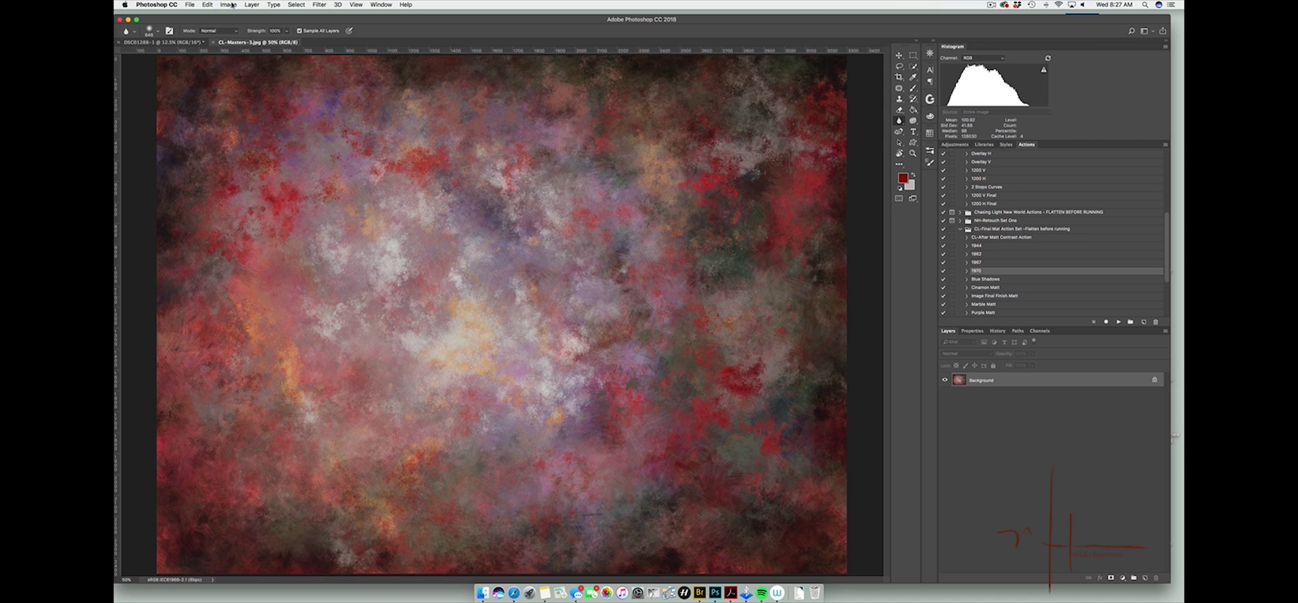
{"action": "left_click", "coordinate": [228, 4]}
{"action": "mouse_move", "coordinate": [257, 85]}
{"action": "left_click", "coordinate": [344, 93]}
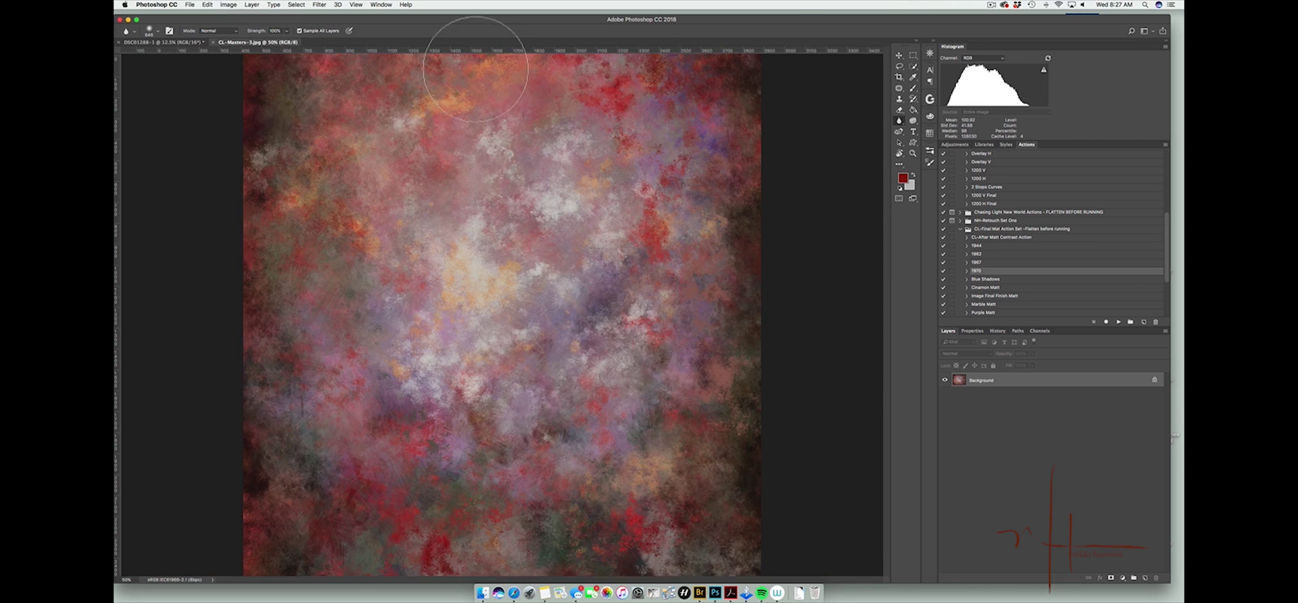
Bring the texture into the portrait as a new layer and stretch it to cover the whole canvas
{"action": "left_click_drag", "start_coordinate": [257, 42], "coordinate": [432, 238]}
{"action": "key", "text": "v"}
{"action": "left_click_drag", "start_coordinate": [599, 411], "coordinate": [578, 250]}
{"action": "left_click_drag", "start_coordinate": [580, 284], "coordinate": [502, 342]}
{"action": "key", "text": "super+t"}
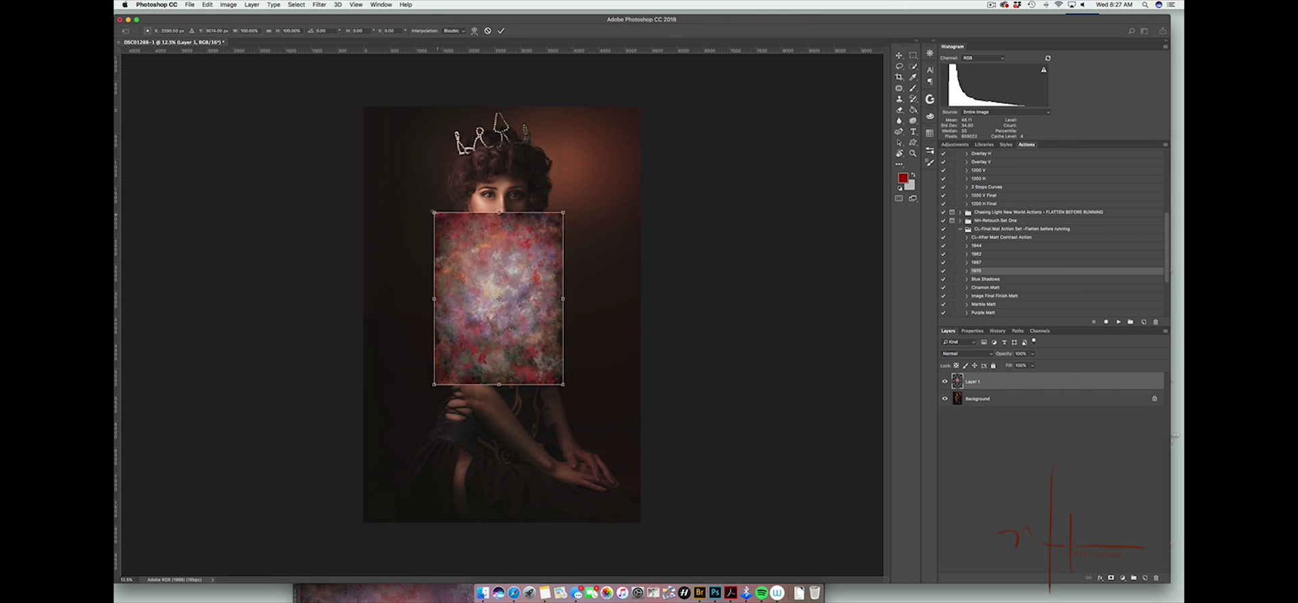
{"action": "left_click_drag", "start_coordinate": [433, 212], "coordinate": [363, 107]}
{"action": "left_click_drag", "start_coordinate": [563, 385], "coordinate": [641, 522]}
{"action": "key", "text": "Return"}
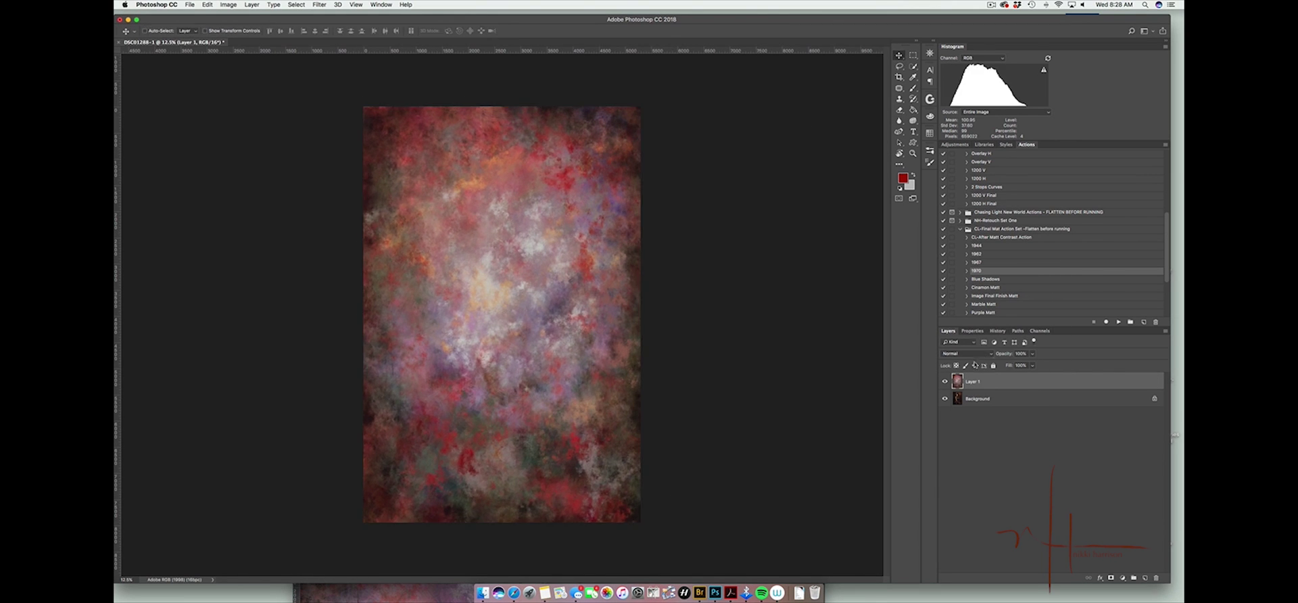
Lower the texture layer's opacity to 37% and add a layer mask to it
{"action": "left_click", "coordinate": [1032, 354]}
{"action": "left_click", "coordinate": [1008, 365]}
{"action": "left_click", "coordinate": [1111, 578]}
Paint black on the texture mask with a soft, low-flow brush to clear the face, neck and chest
{"action": "key", "text": "b"}
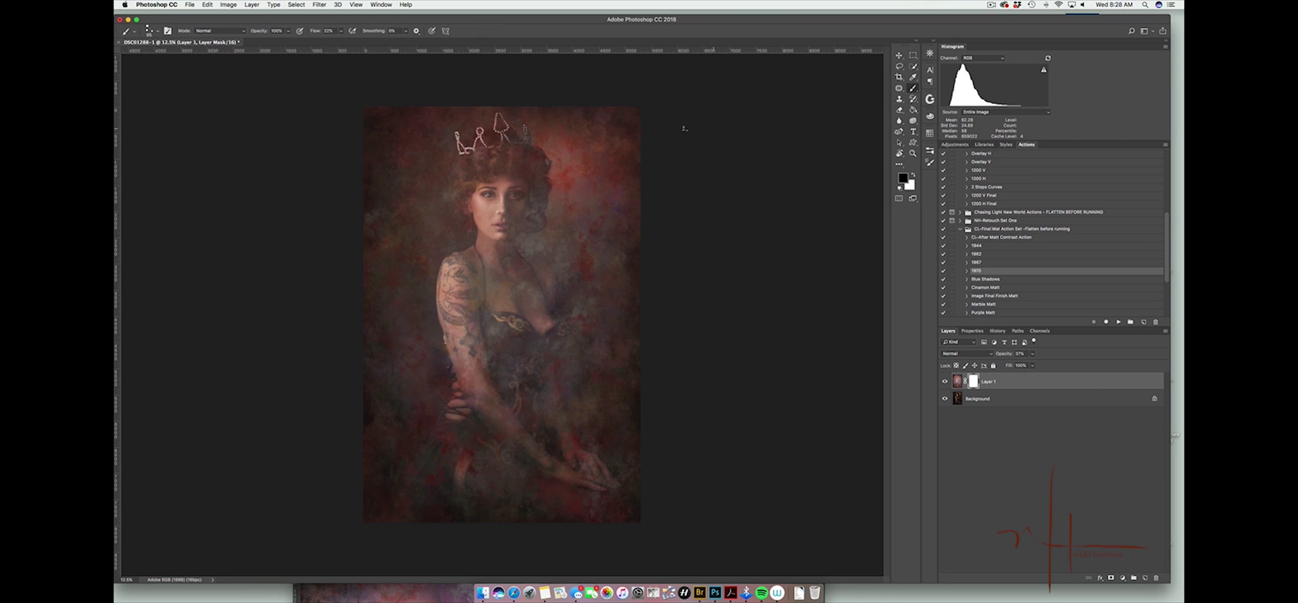
{"action": "left_click", "coordinate": [157, 31]}
{"action": "double_click", "coordinate": [176, 172]}
{"action": "left_click", "coordinate": [341, 31]}
{"action": "left_click", "coordinate": [366, 42]}
{"action": "left_click", "coordinate": [532, 242]}
{"action": "key", "text": "shift+1"}
{"action": "key", "text": "shift+5"}
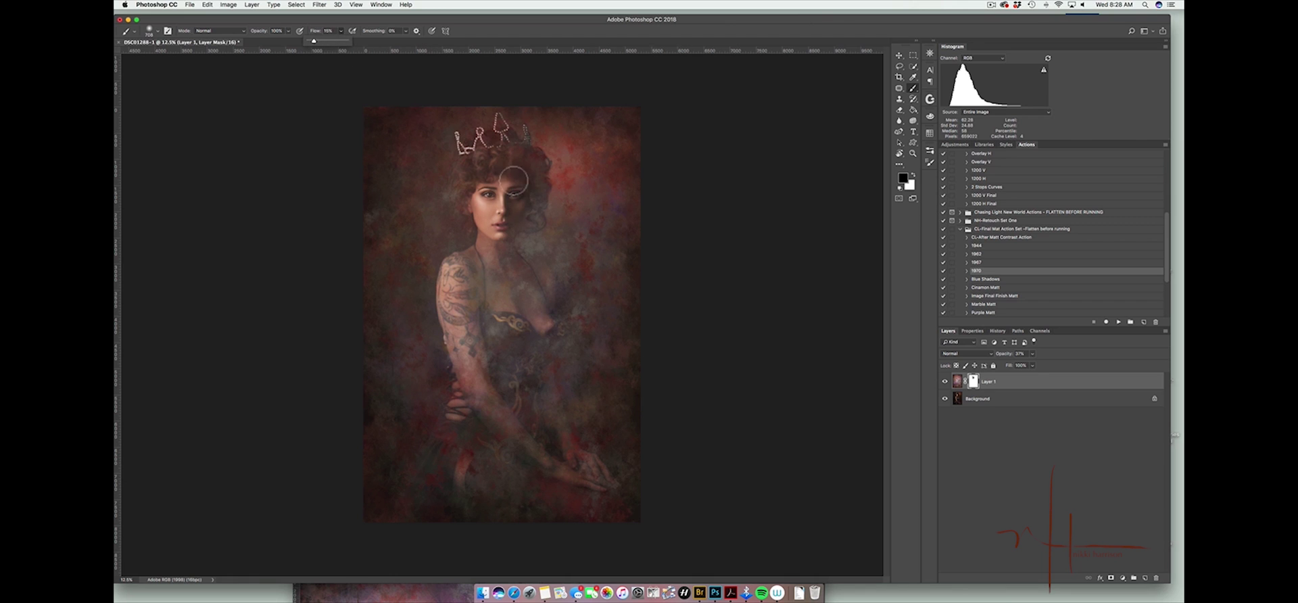
{"action": "mouse_move", "coordinate": [514, 181]}
{"action": "left_mouse_down"}
{"action": "mouse_move", "coordinate": [503, 248]}
{"action": "mouse_move", "coordinate": [475, 271]}
{"action": "left_mouse_up"}
{"action": "mouse_move", "coordinate": [501, 307]}
{"action": "left_mouse_down", "text": "ctrl+alt"}
{"action": "mouse_move", "coordinate": [519, 308]}
{"action": "mouse_move", "coordinate": [536, 336]}
{"action": "left_mouse_up", "text": "ctrl+alt"}
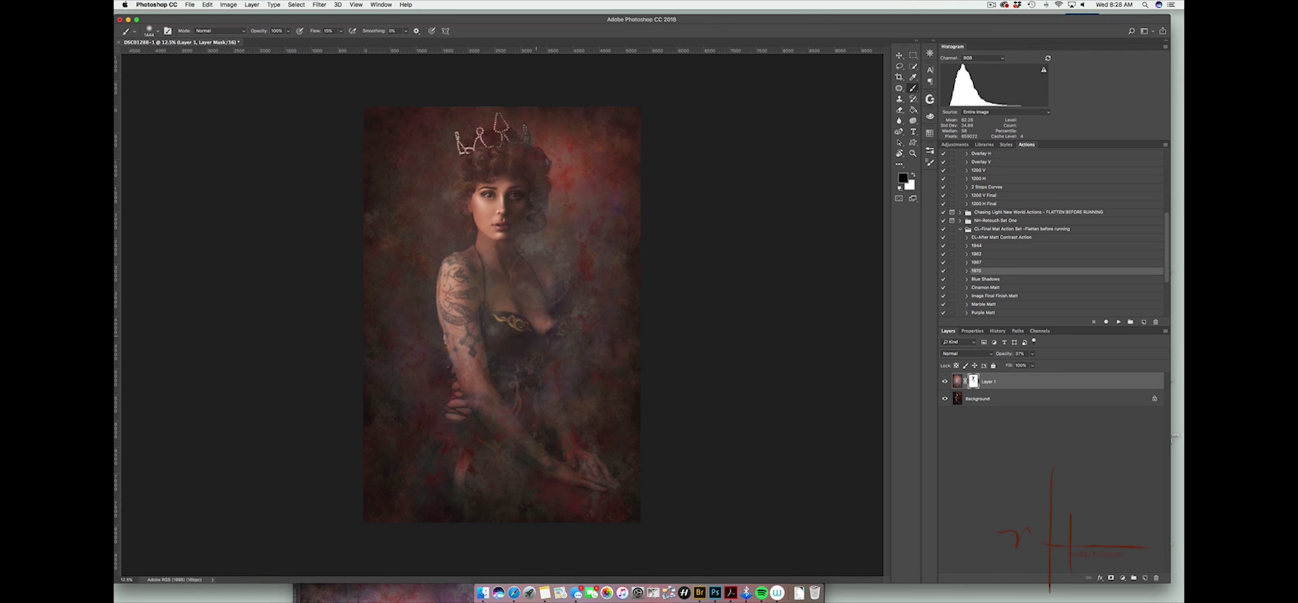
{"action": "left_click_drag", "start_coordinate": [534, 223], "coordinate": [538, 338]}
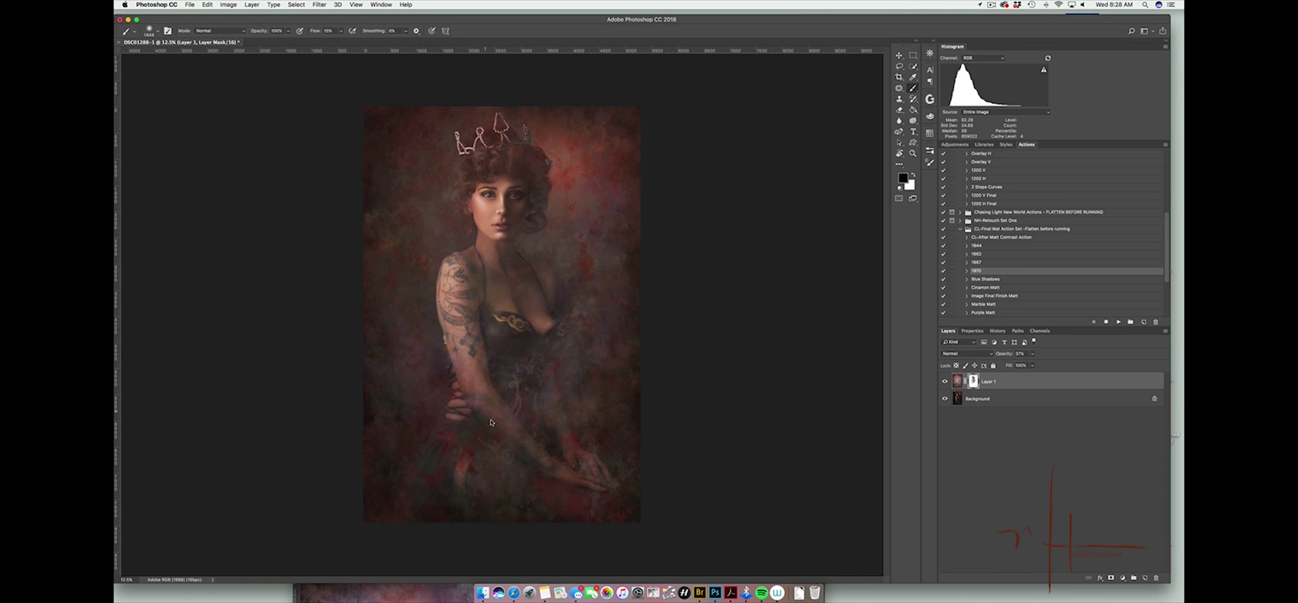
Raise the brush flow and clear more texture from the face, hair and upper body on the mask
{"action": "left_click_drag", "start_coordinate": [341, 31], "coordinate": [347, 41]}
{"action": "left_click_drag", "start_coordinate": [501, 197], "coordinate": [489, 198], "text": "ctrl+alt"}
{"action": "mouse_move", "coordinate": [497, 195]}
{"action": "left_mouse_down"}
{"action": "mouse_move", "coordinate": [494, 234]}
{"action": "mouse_move", "coordinate": [516, 163]}
{"action": "mouse_move", "coordinate": [468, 197]}
{"action": "left_mouse_up"}
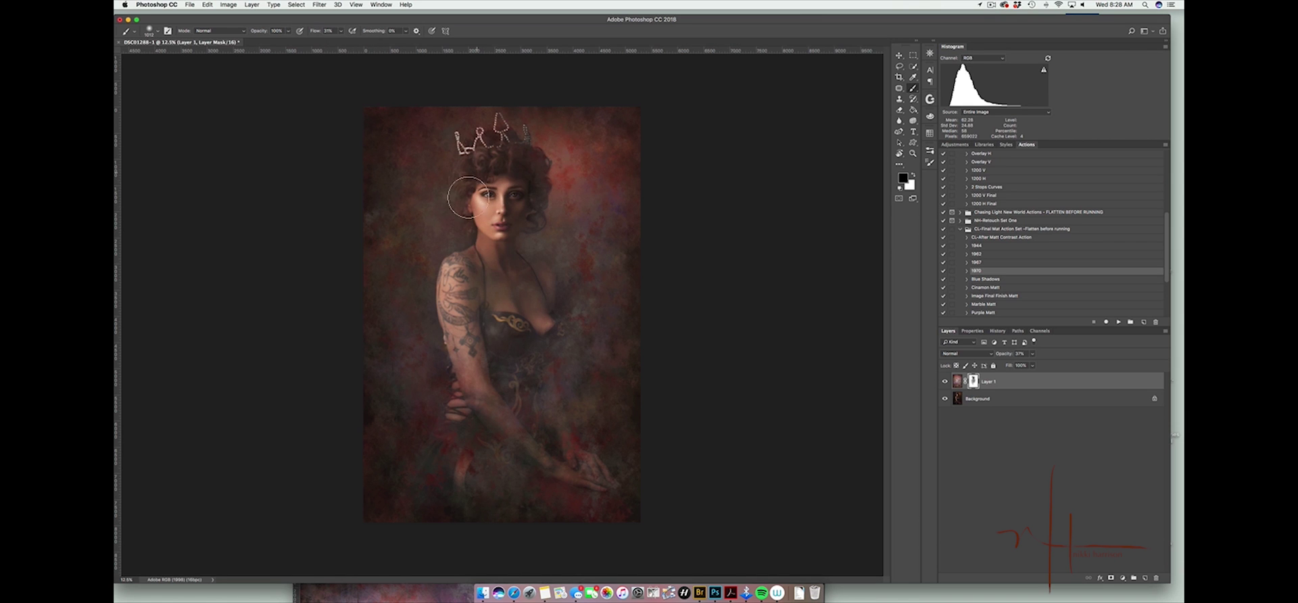
{"action": "left_click_drag", "start_coordinate": [499, 300], "coordinate": [510, 300], "text": "ctrl+alt"}
{"action": "mouse_move", "coordinate": [503, 302]}
{"action": "left_mouse_down"}
{"action": "mouse_move", "coordinate": [467, 311]}
{"action": "mouse_move", "coordinate": [533, 281]}
{"action": "left_mouse_up"}
Set the brush flow to 3% and gradually mask the texture off the tattooed arm, torso and hands with a larger brush
{"action": "left_click_drag", "start_coordinate": [341, 31], "coordinate": [332, 42]}
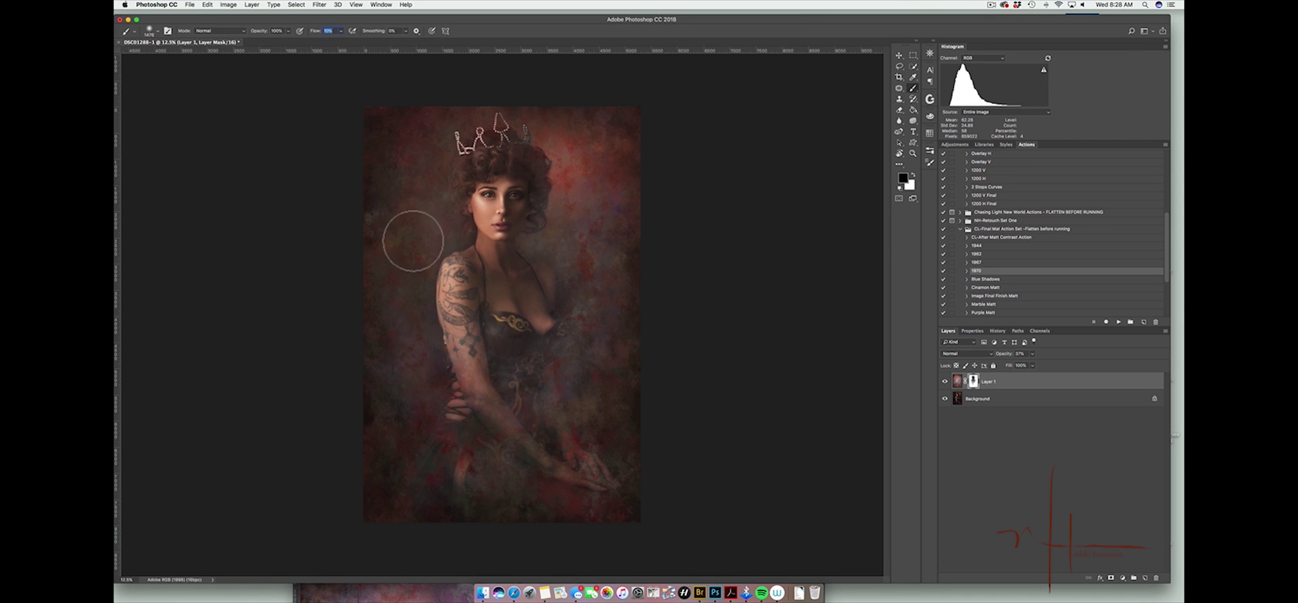
{"action": "key", "text": "shift+0"}
{"action": "key", "text": "shift+3"}
{"action": "key", "text": "bracketright"}
{"action": "key", "text": "bracketright"}
{"action": "key", "text": "bracketright"}
{"action": "key", "text": "bracketright"}
{"action": "key", "text": "bracketright"}
{"action": "key", "text": "bracketright"}
{"action": "mouse_move", "coordinate": [457, 291]}
{"action": "left_mouse_down"}
{"action": "mouse_move", "coordinate": [497, 392]}
{"action": "mouse_move", "coordinate": [545, 449]}
{"action": "mouse_move", "coordinate": [568, 377]}
{"action": "mouse_move", "coordinate": [501, 402]}
{"action": "mouse_move", "coordinate": [514, 438]}
{"action": "mouse_move", "coordinate": [571, 467]}
{"action": "left_mouse_up"}
Mask the texture off the corset with a smaller brush and around the head and shoulders with a large one
{"action": "mouse_move", "coordinate": [592, 480]}
{"action": "left_mouse_down", "text": "ctrl+alt"}
{"action": "mouse_move", "coordinate": [568, 480]}
{"action": "mouse_move", "coordinate": [534, 401]}
{"action": "mouse_move", "coordinate": [584, 462]}
{"action": "left_mouse_up", "text": "ctrl+alt"}
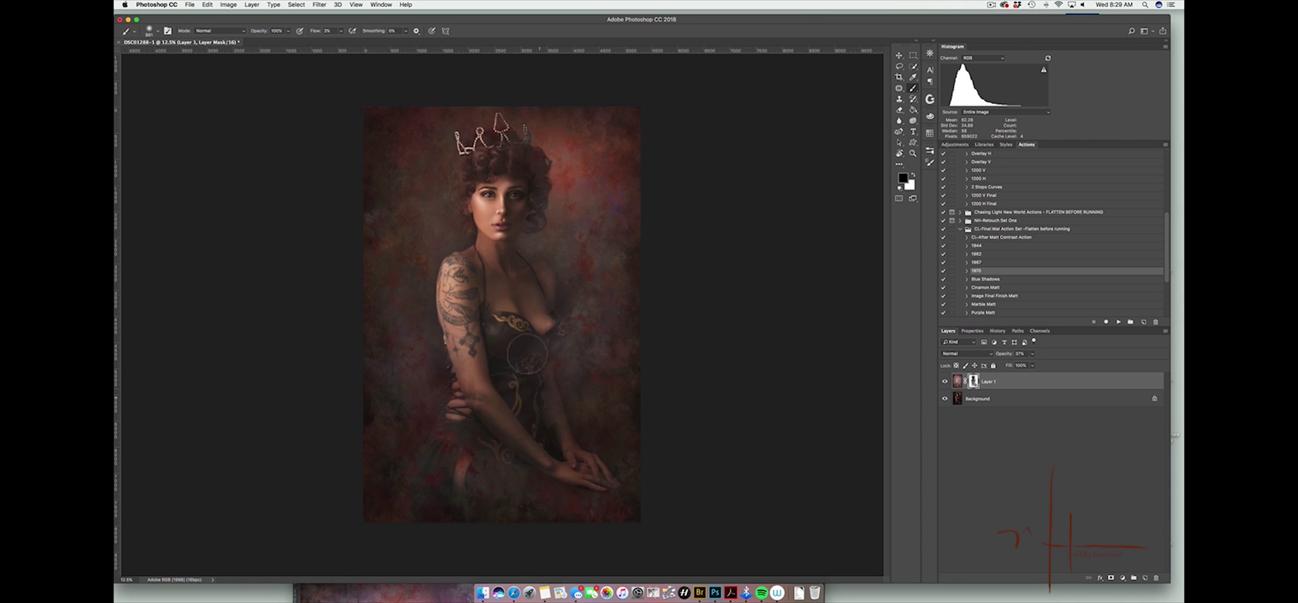
{"action": "left_click_drag", "start_coordinate": [528, 353], "coordinate": [517, 392]}
{"action": "left_click_drag", "start_coordinate": [496, 244], "coordinate": [517, 244], "text": "ctrl+alt"}
{"action": "mouse_move", "coordinate": [453, 221]}
{"action": "left_mouse_down"}
{"action": "mouse_move", "coordinate": [421, 414]}
{"action": "mouse_move", "coordinate": [507, 465]}
{"action": "mouse_move", "coordinate": [571, 351]}
{"action": "mouse_move", "coordinate": [546, 230]}
{"action": "left_mouse_up"}
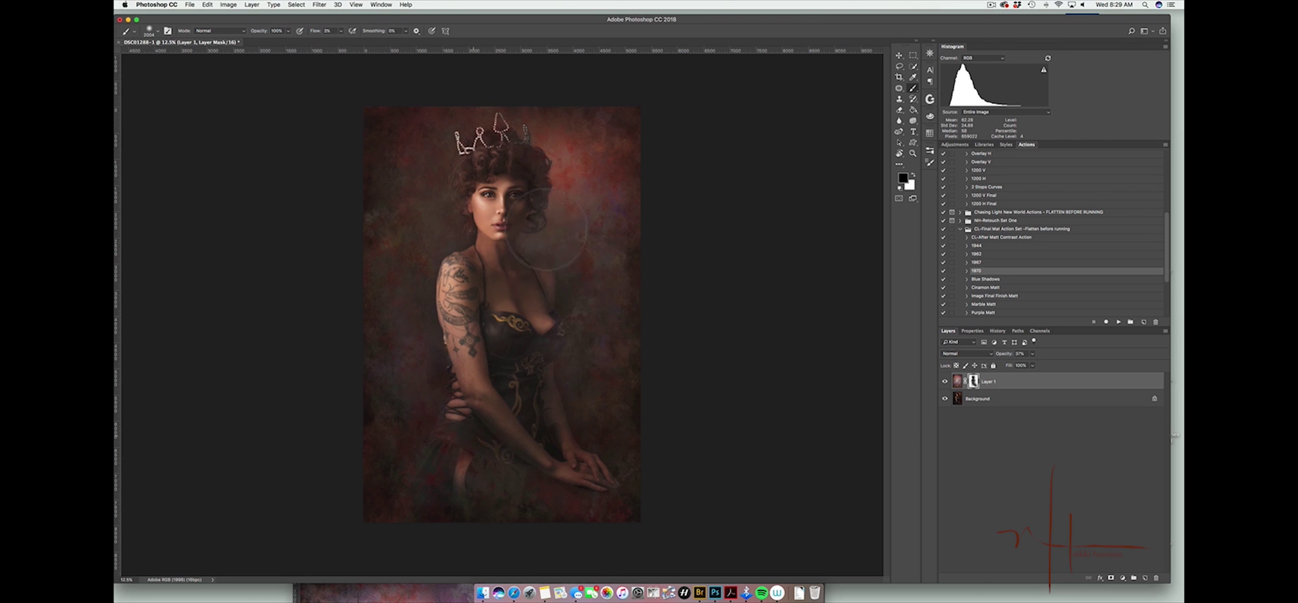
Flatten the masked texture layer into the background
{"action": "double_click", "coordinate": [973, 380]}
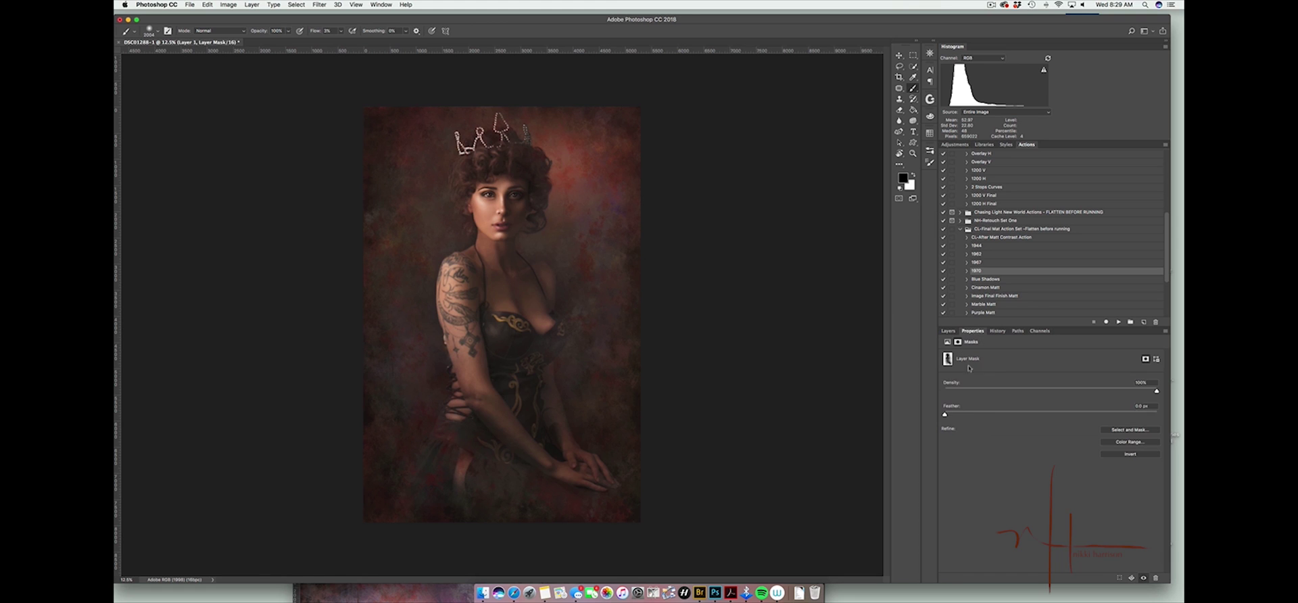
{"action": "left_click", "coordinate": [252, 4]}
{"action": "left_click", "coordinate": [314, 331]}
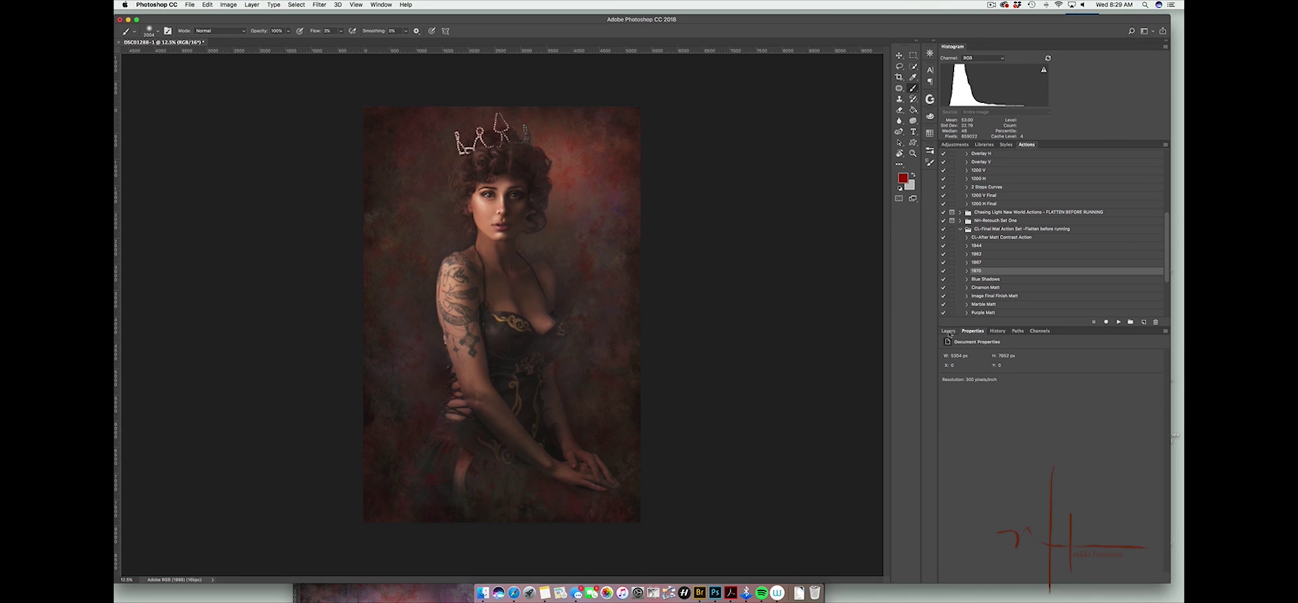
{"action": "left_click", "coordinate": [948, 331]}
Run the Deep Vignette action from the Chasing Light New World Actions set
{"action": "left_click", "coordinate": [960, 229]}
{"action": "left_click", "coordinate": [960, 262]}
{"action": "scroll", "coordinate": [1032, 192], "scroll_direction": "down", "scroll_amount": 5}
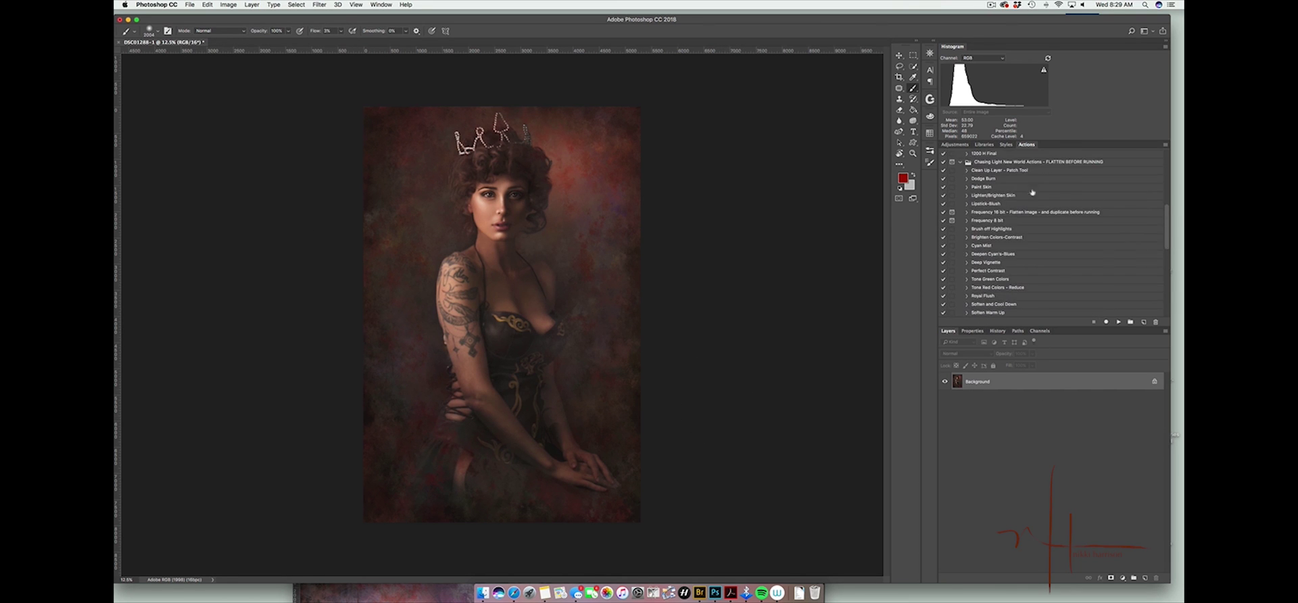
{"action": "left_click", "coordinate": [991, 263]}
{"action": "left_click", "coordinate": [1119, 322]}
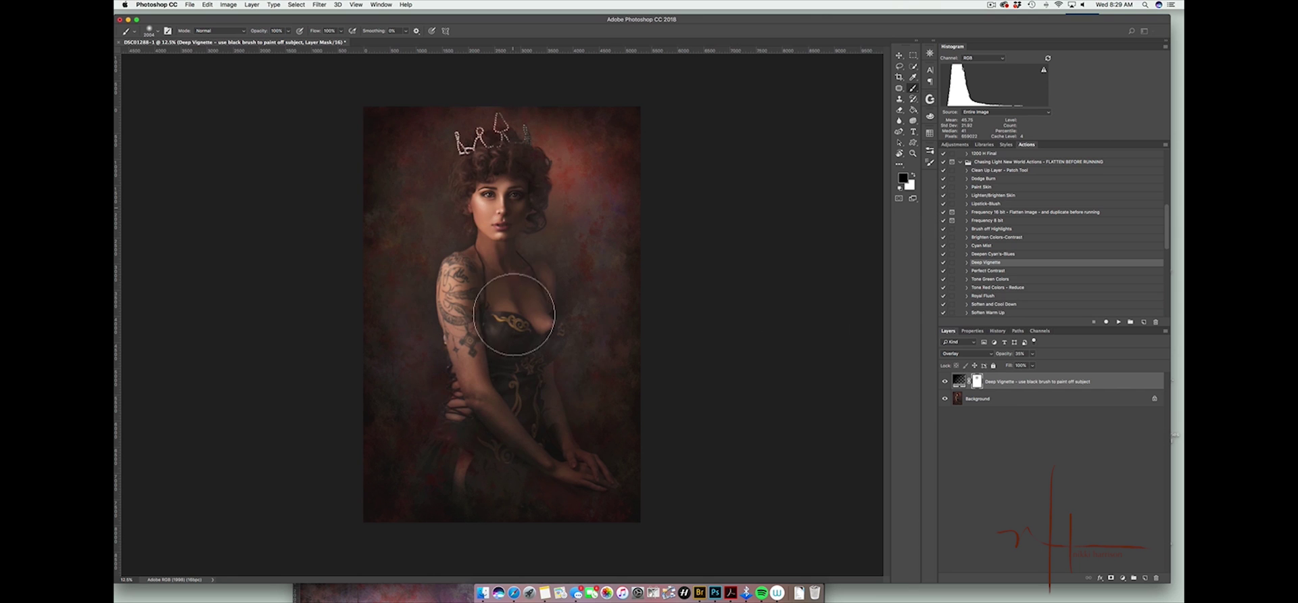
Mask the deep vignette off the subject and lower the vignette layer's opacity
{"action": "double_click", "coordinate": [976, 380]}
{"action": "left_click", "coordinate": [948, 331]}
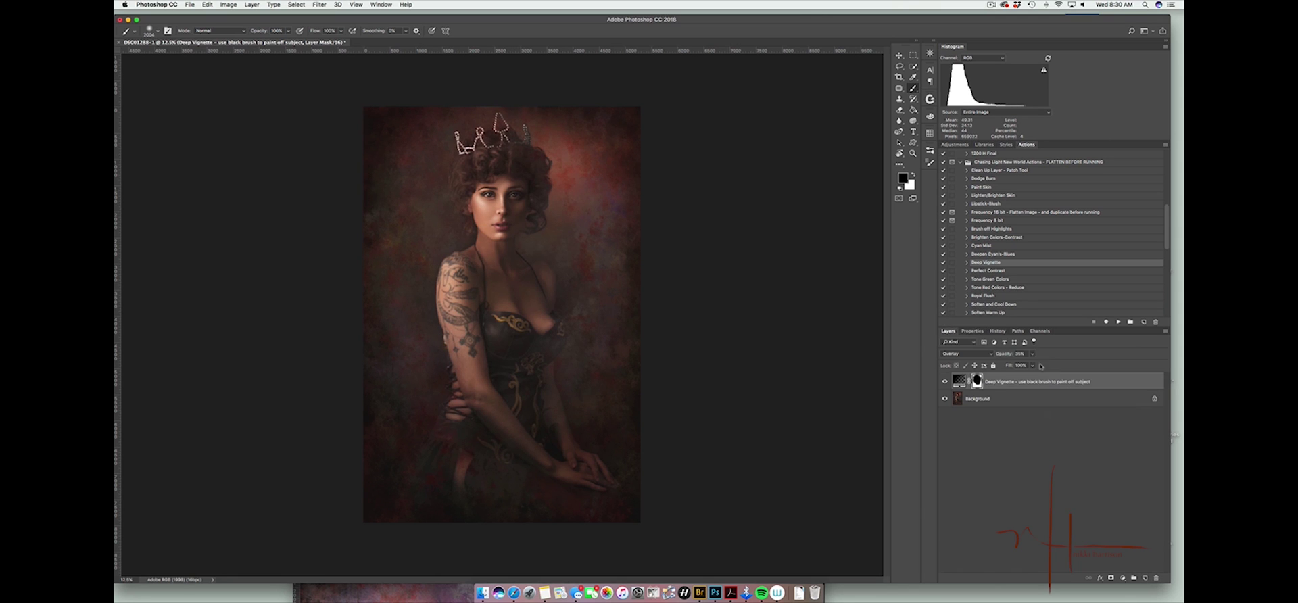
{"action": "left_click", "coordinate": [1033, 354]}
{"action": "left_click_drag", "start_coordinate": [1042, 366], "coordinate": [1031, 366]}
{"action": "left_click", "coordinate": [945, 382]}
{"action": "left_click", "coordinate": [945, 382]}
Flatten the image and run the NH-Cherry Cheeks/Lips action from NH-Retouch Set One
{"action": "left_click", "coordinate": [251, 5]}
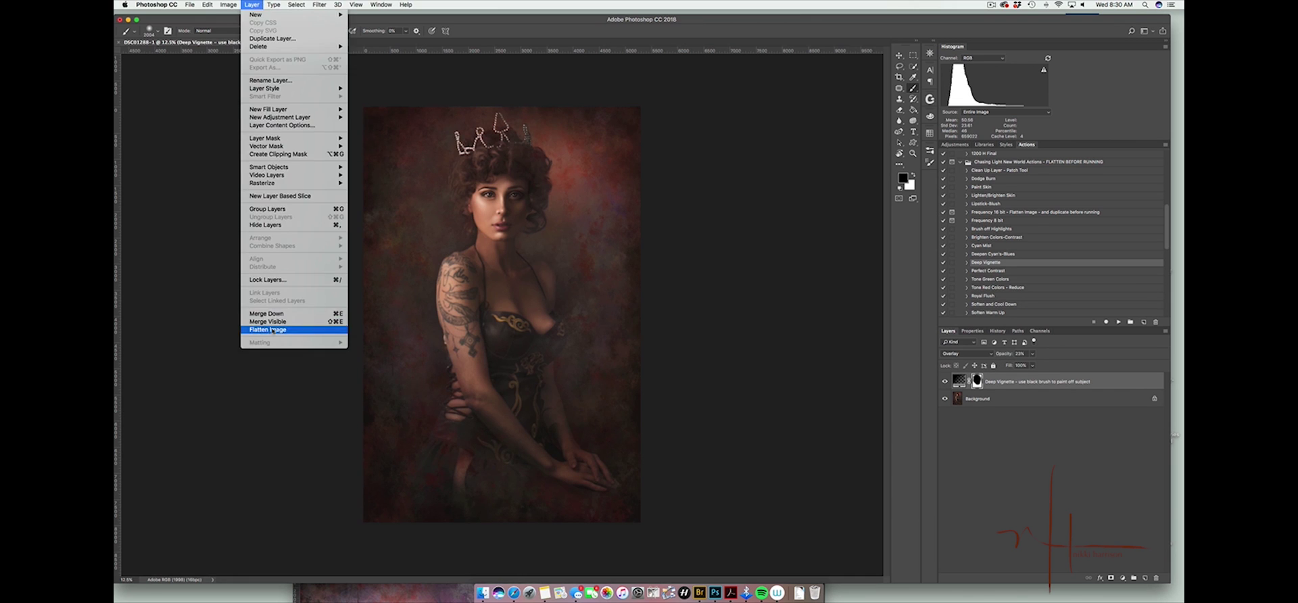
{"action": "left_click", "coordinate": [273, 328]}
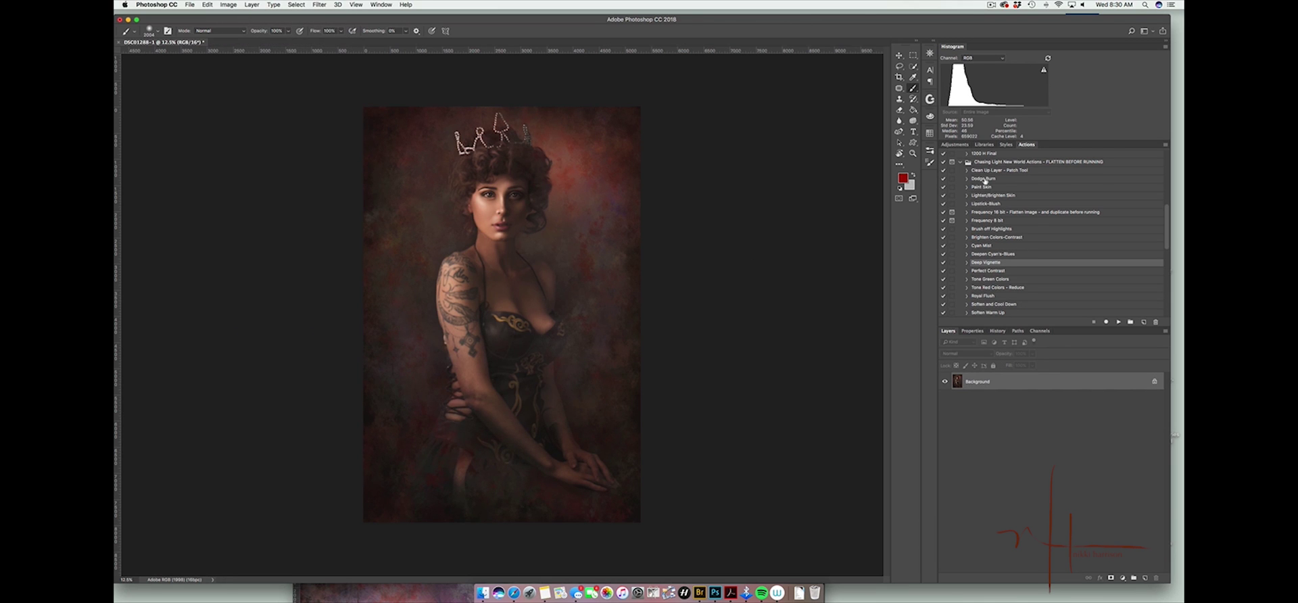
{"action": "left_click", "coordinate": [960, 163]}
{"action": "left_click", "coordinate": [960, 270]}
{"action": "left_click", "coordinate": [996, 287]}
{"action": "left_click", "coordinate": [1118, 322]}
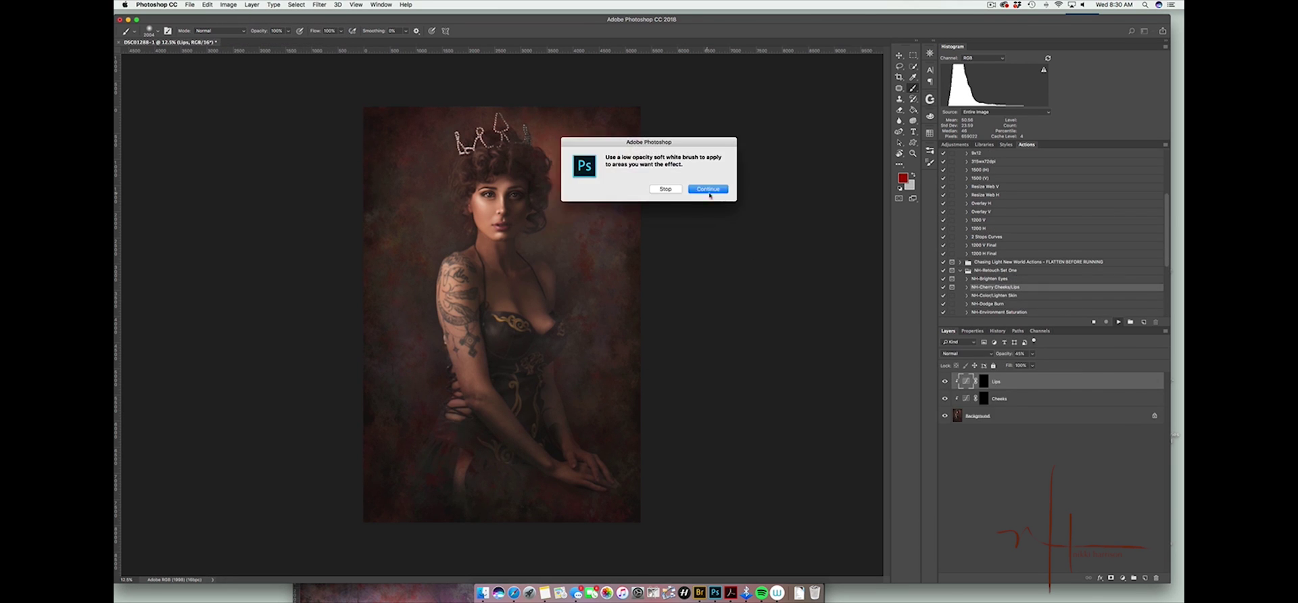
{"action": "left_click", "coordinate": [709, 190]}
Paint the cherry colour onto the cheeks on the Cheeks layer mask with a small white brush at reduced flow
{"action": "left_click", "coordinate": [987, 399]}
{"action": "left_click", "coordinate": [340, 31]}
{"action": "left_click_drag", "start_coordinate": [341, 41], "coordinate": [323, 41]}
{"action": "left_click_drag", "start_coordinate": [487, 217], "coordinate": [443, 220]}
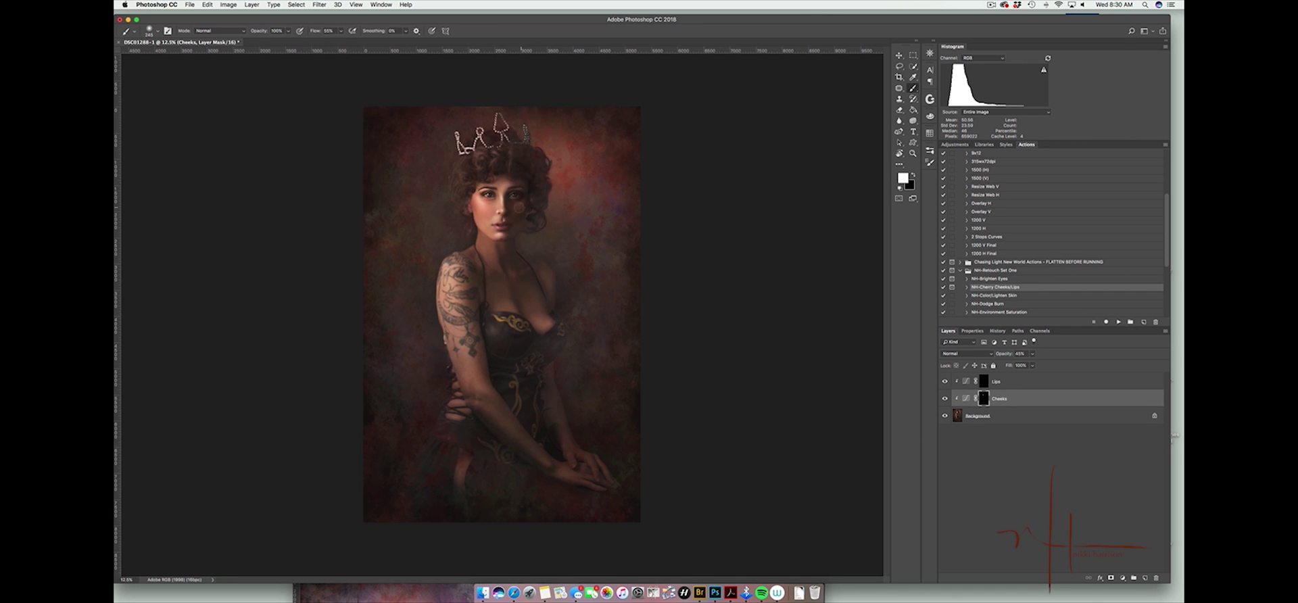
Paint white over the lips on the Lips layer mask to bring in the cherry lip colour
{"action": "key", "text": "alt+bracketright"}
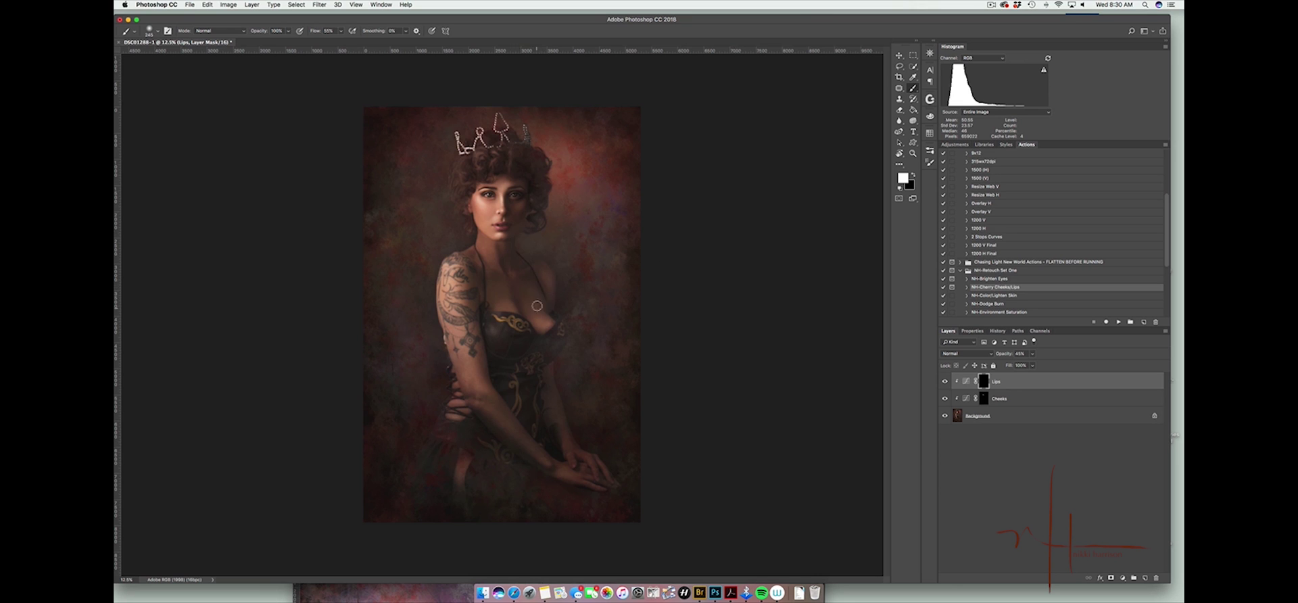
{"action": "key", "text": "super+plus"}
{"action": "key", "text": "super+plus"}
{"action": "left_click_drag", "start_coordinate": [555, 281], "coordinate": [550, 280]}
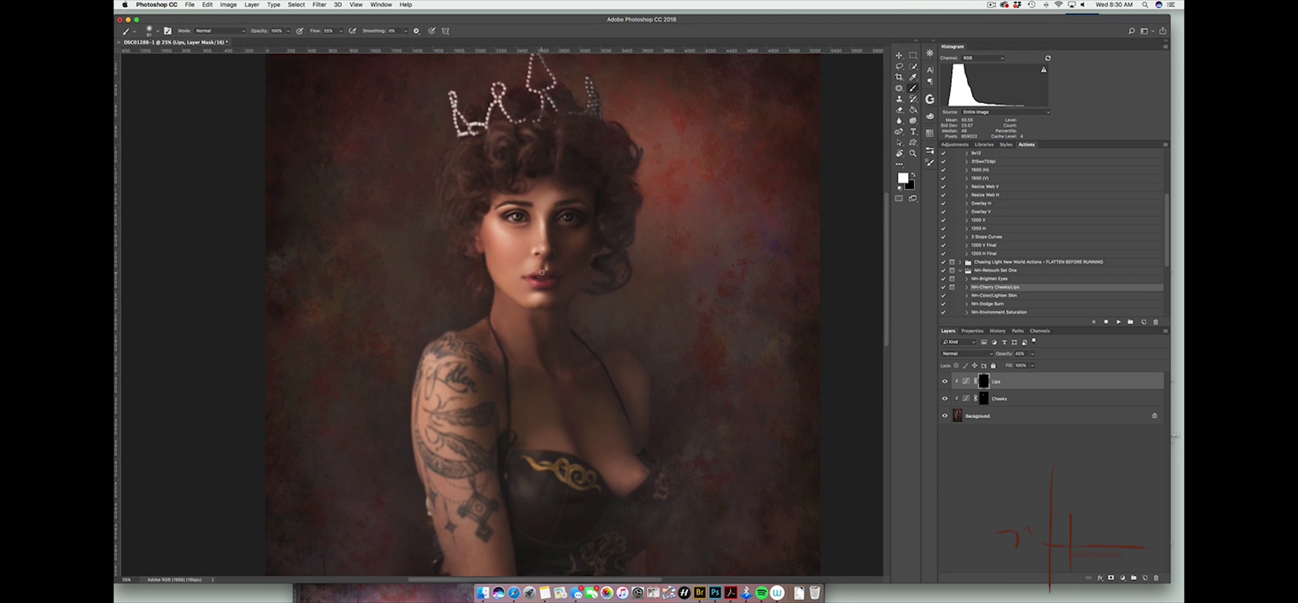
Flatten the cheek and lip layers and add a new blank layer above the background
{"action": "key", "text": "super+minus"}
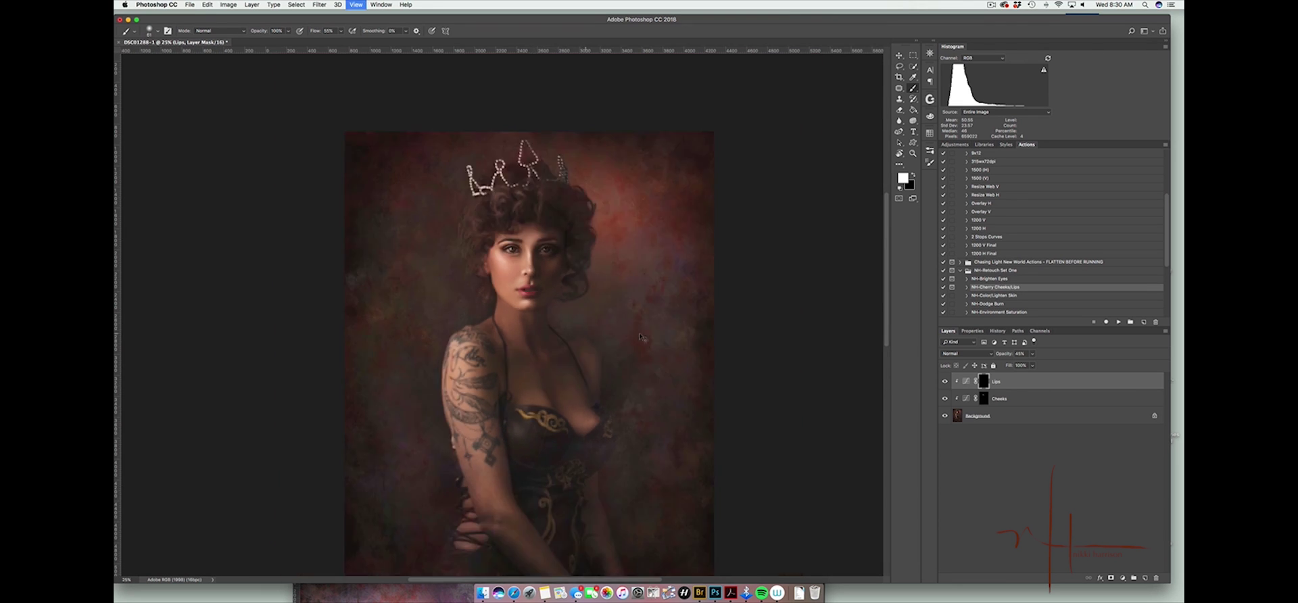
{"action": "left_click", "coordinate": [252, 5]}
{"action": "left_click", "coordinate": [290, 319]}
{"action": "left_click", "coordinate": [1144, 578]}
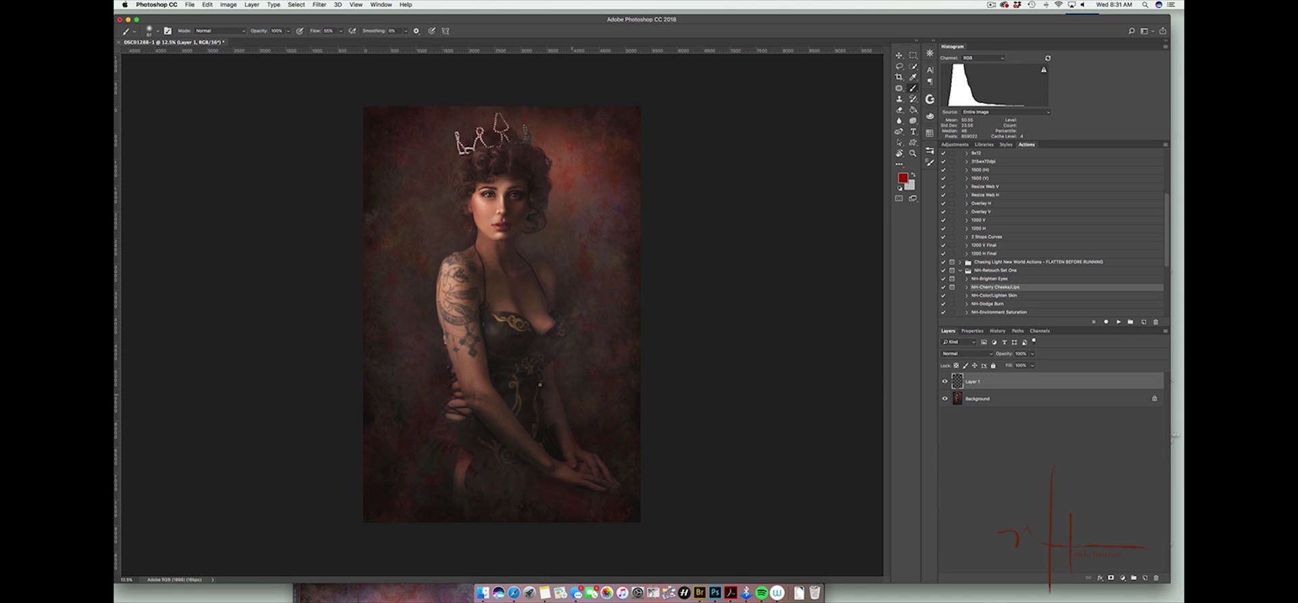
Set the brush flow to 11% and paint sampled skin tone under the eye on the new layer
{"action": "key", "text": "super+plus"}
{"action": "key", "text": "super+plus"}
{"action": "key", "text": "super+plus"}
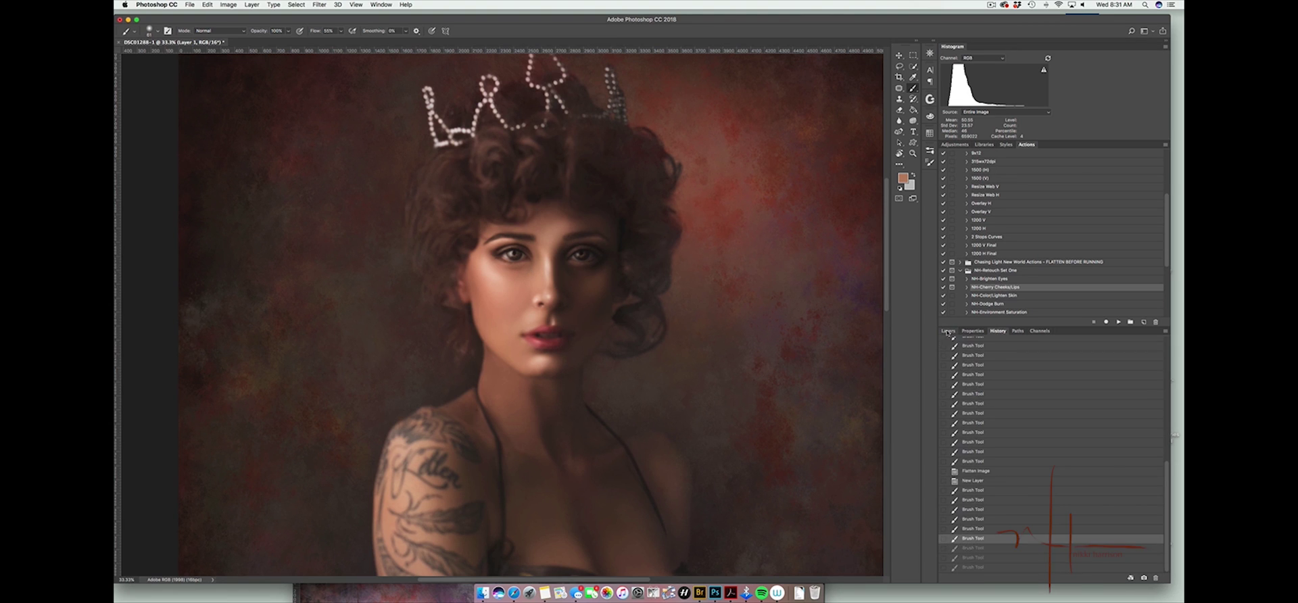
{"action": "left_click", "coordinate": [341, 31]}
{"action": "left_click", "coordinate": [518, 268], "text": "alt"}
{"action": "left_click_drag", "start_coordinate": [527, 265], "coordinate": [523, 268]}
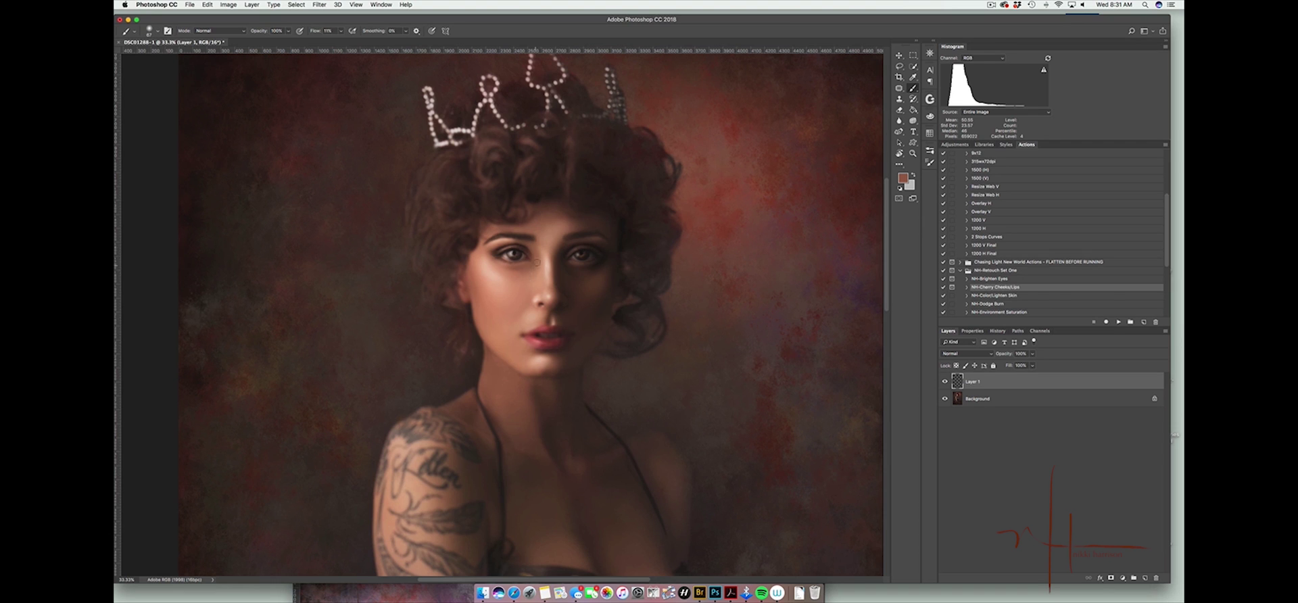
Lower the skin paint layer's opacity and flatten the image
{"action": "left_click_drag", "start_coordinate": [1032, 354], "coordinate": [1025, 365]}
{"action": "left_click", "coordinate": [538, 266], "text": "alt"}
{"action": "key", "text": "super+minus"}
{"action": "key", "text": "super+minus"}
{"action": "key", "text": "super+minus"}
{"action": "left_click", "coordinate": [254, 5]}
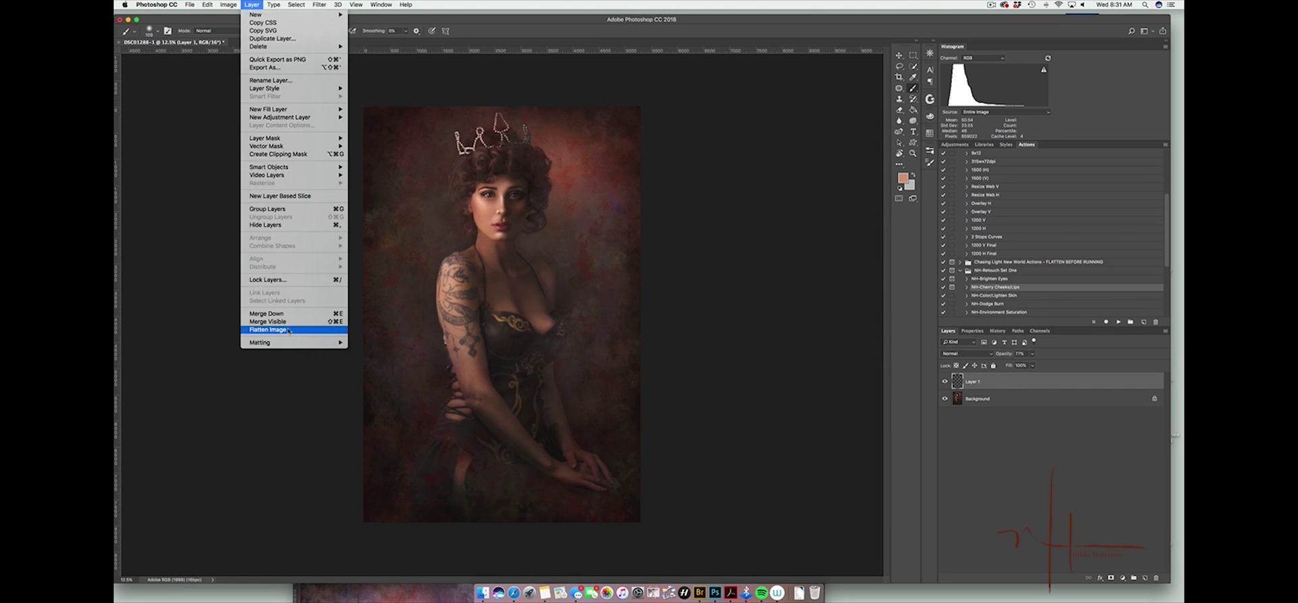
{"action": "left_click", "coordinate": [290, 334]}
{"action": "left_click", "coordinate": [190, 5]}
{"action": "left_click", "coordinate": [168, 104]}
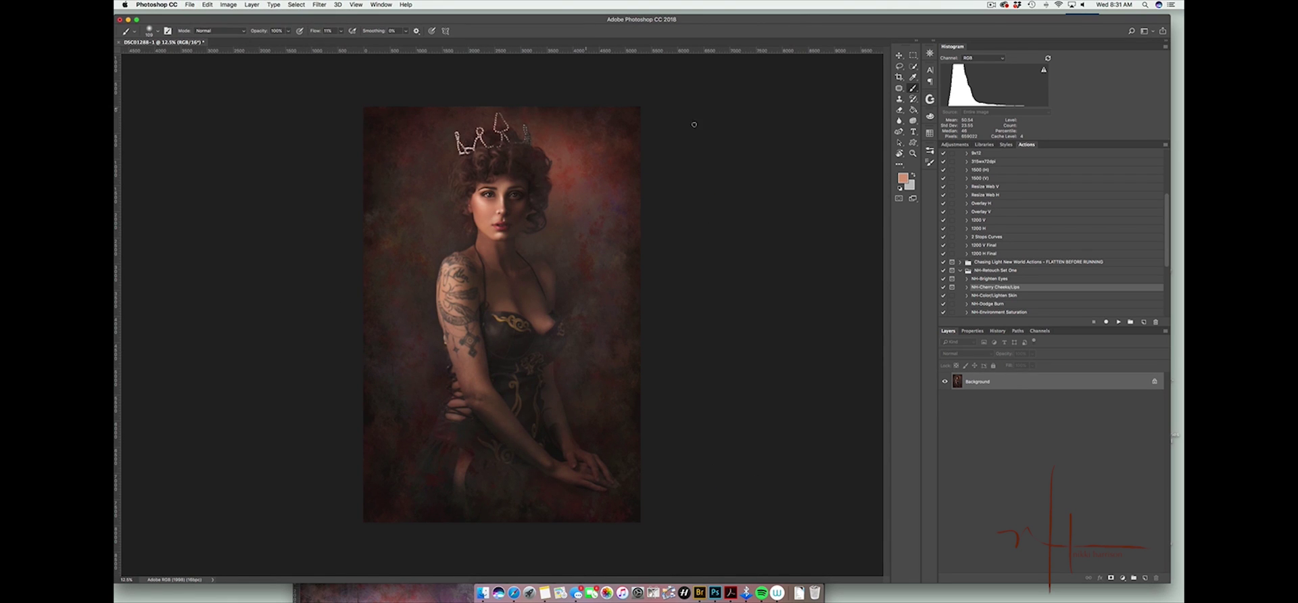
{"action": "left_click", "coordinate": [992, 5]}
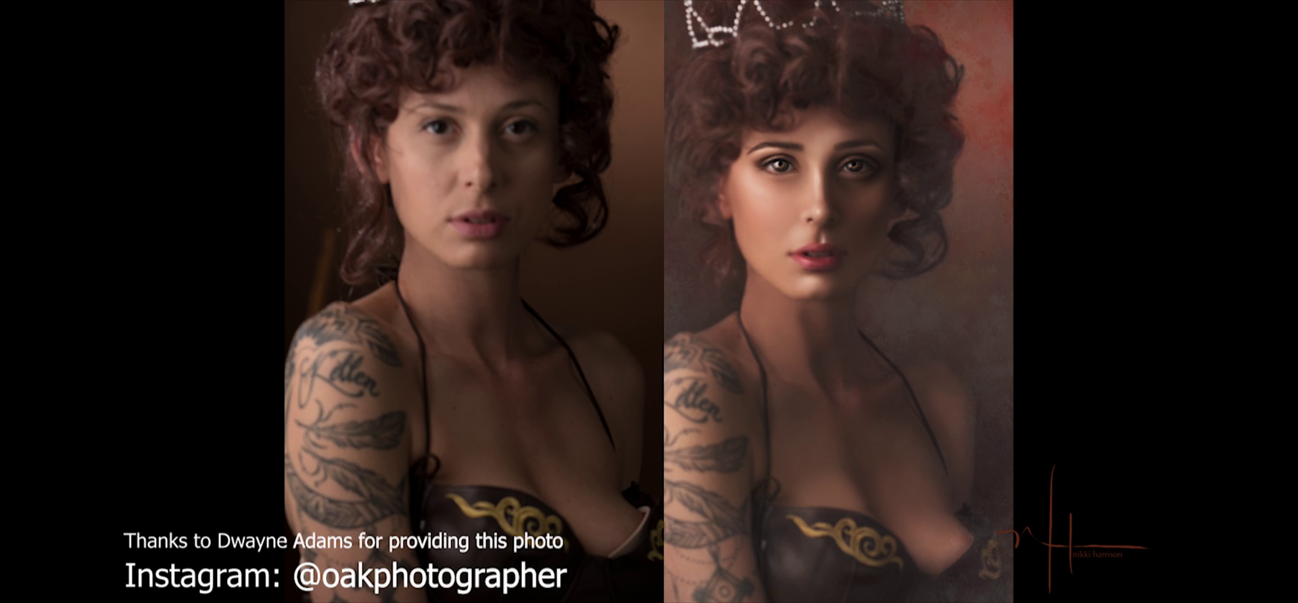